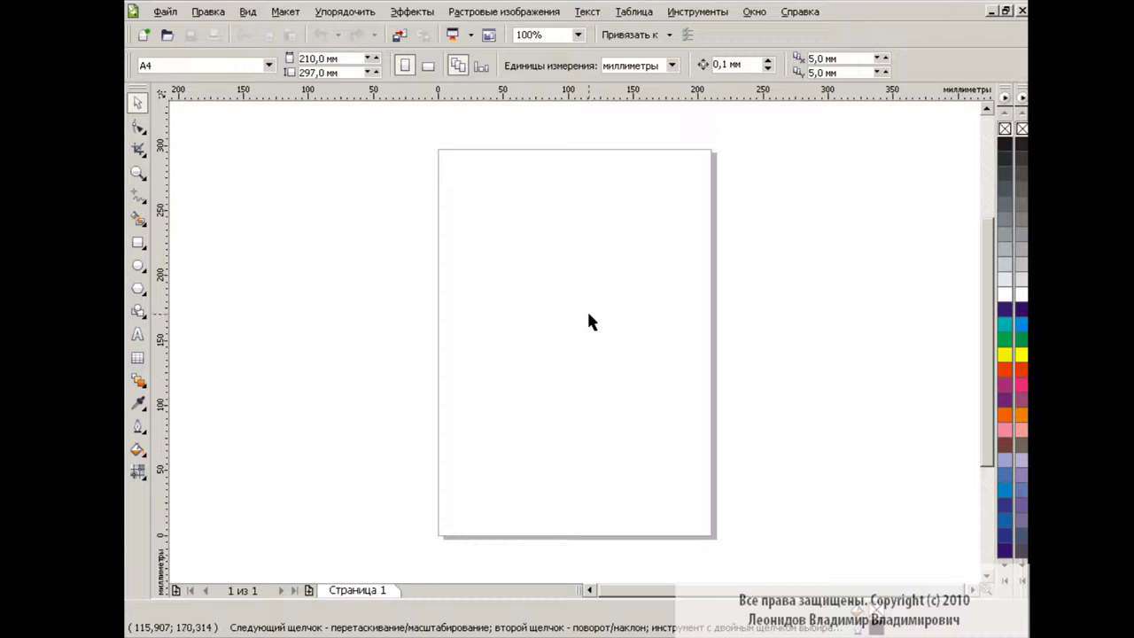
Step: Draw a large circle over the page and add a concentric copy scaled to 92.5%
{"action": "left_click", "coordinate": [138, 264]}
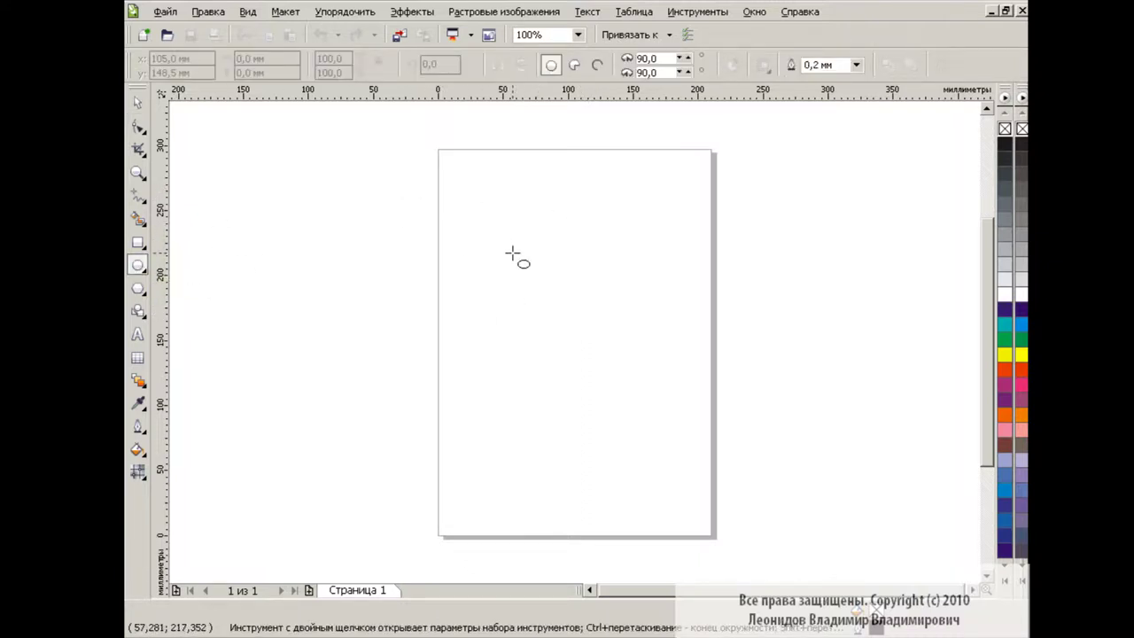
{"action": "left_click_drag", "start_coordinate": [407, 168], "coordinate": [794, 554]}
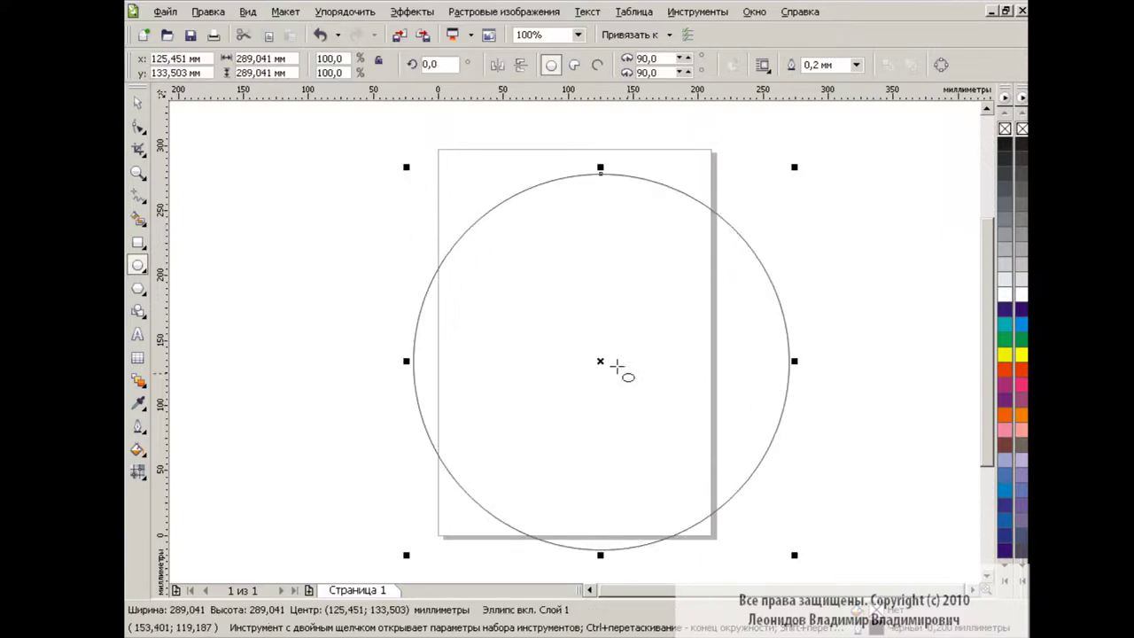
{"action": "left_click_drag", "start_coordinate": [600, 362], "coordinate": [575, 324]}
{"action": "left_click", "coordinate": [269, 35]}
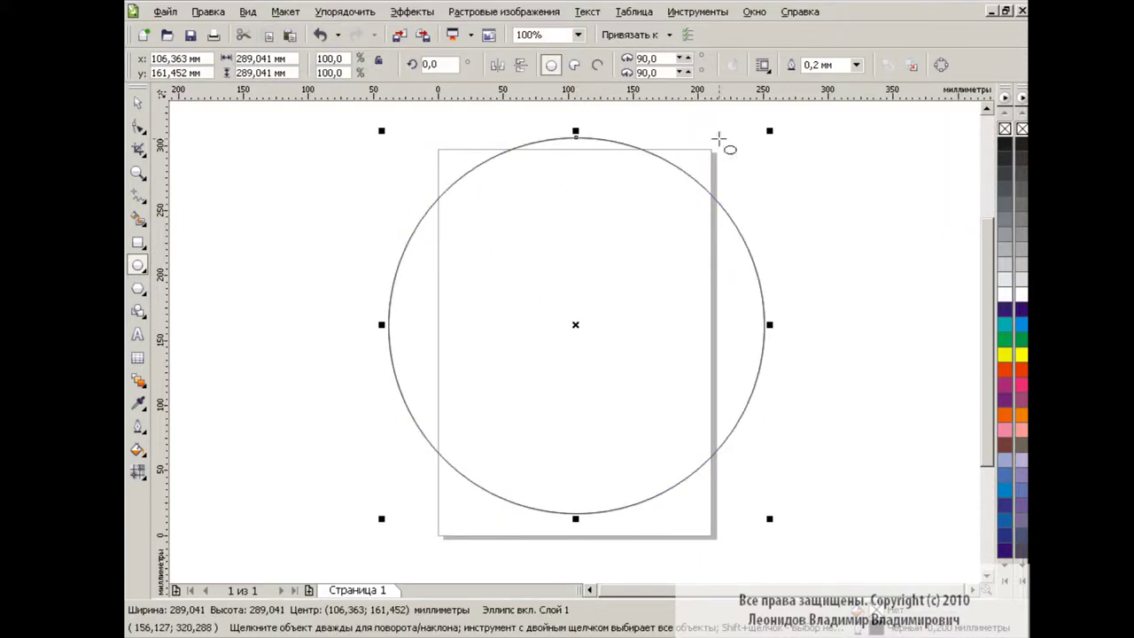
{"action": "left_click_drag", "start_coordinate": [769, 131], "coordinate": [754, 144]}
Step: Draw a horizontal polyline across both circles and move it just below their centre
{"action": "left_click", "coordinate": [140, 196]}
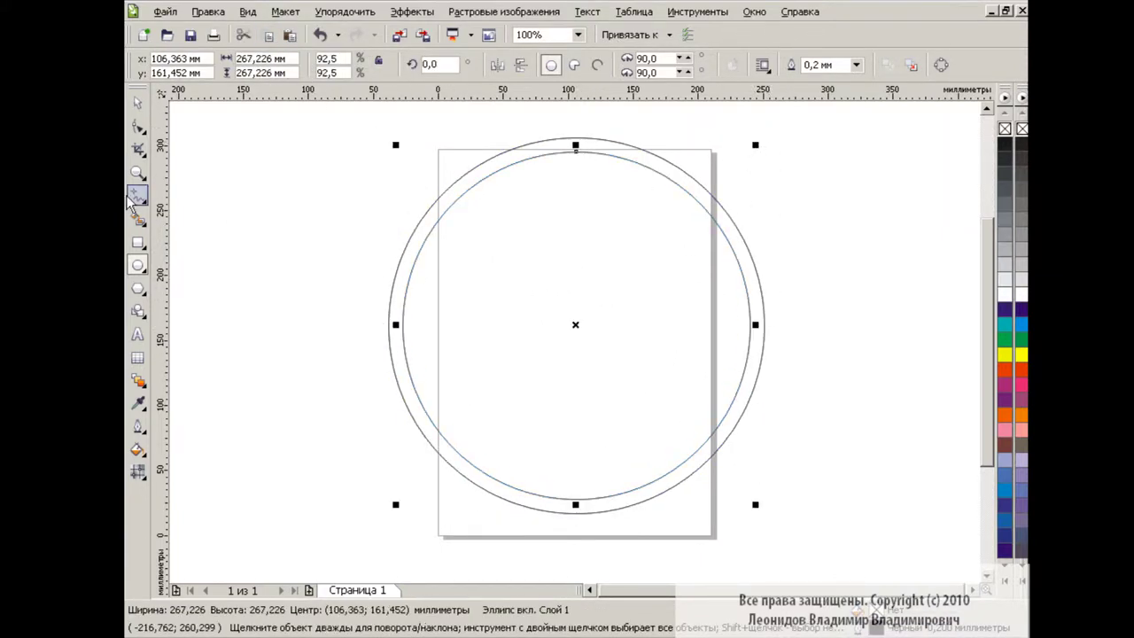
{"action": "left_click", "coordinate": [236, 286]}
{"action": "left_click", "coordinate": [350, 316]}
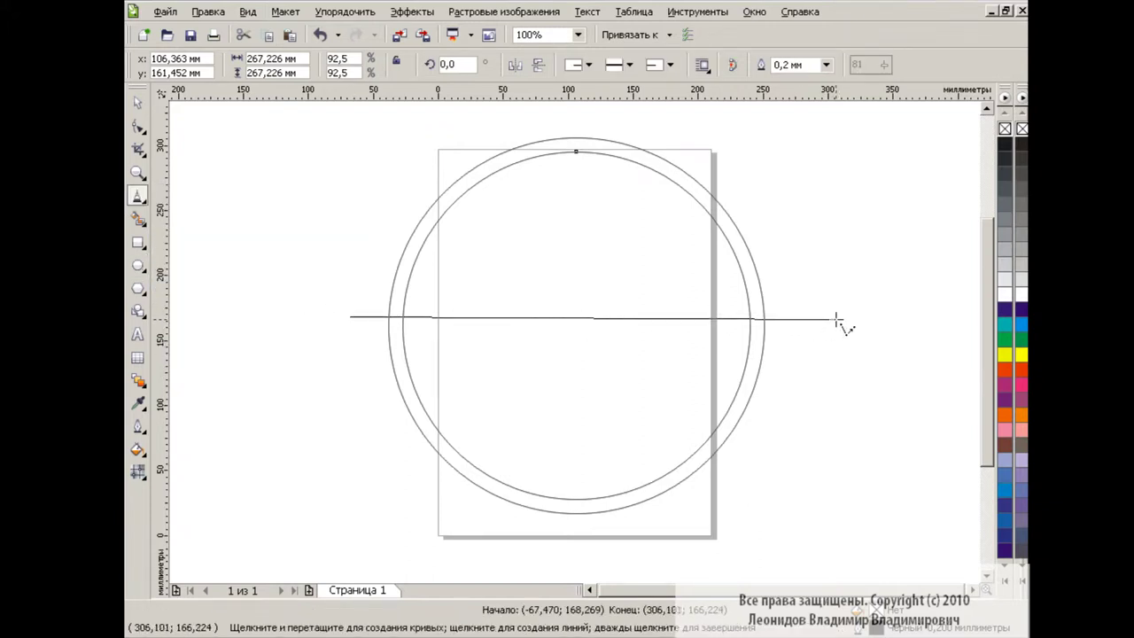
{"action": "double_click", "coordinate": [837, 316]}
{"action": "left_click_drag", "start_coordinate": [593, 316], "coordinate": [581, 349]}
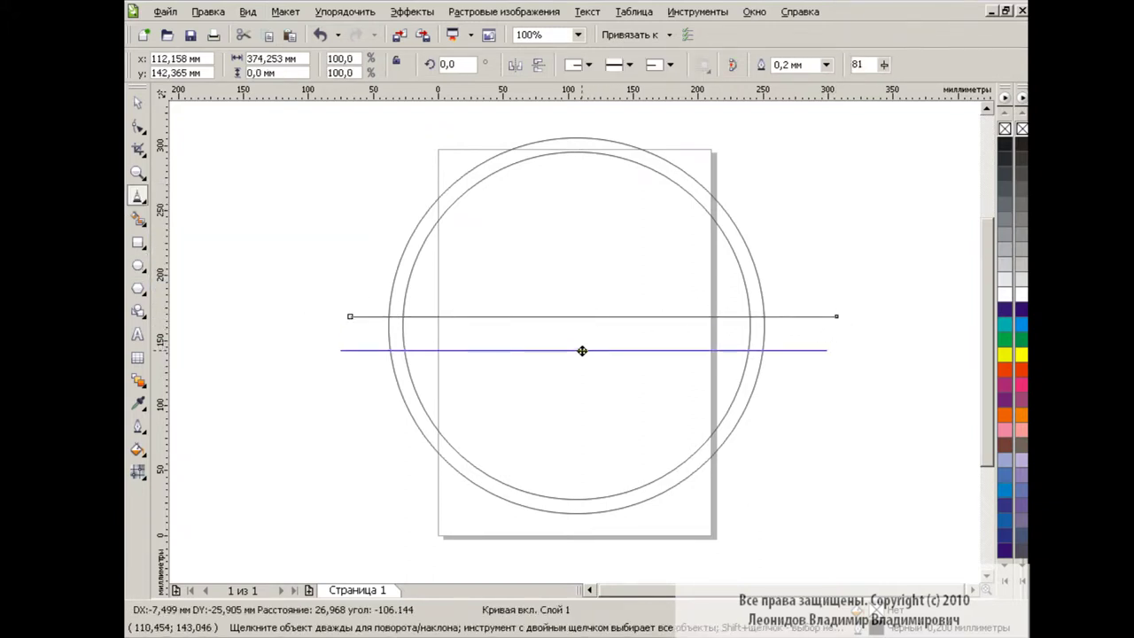
{"action": "key", "text": "space"}
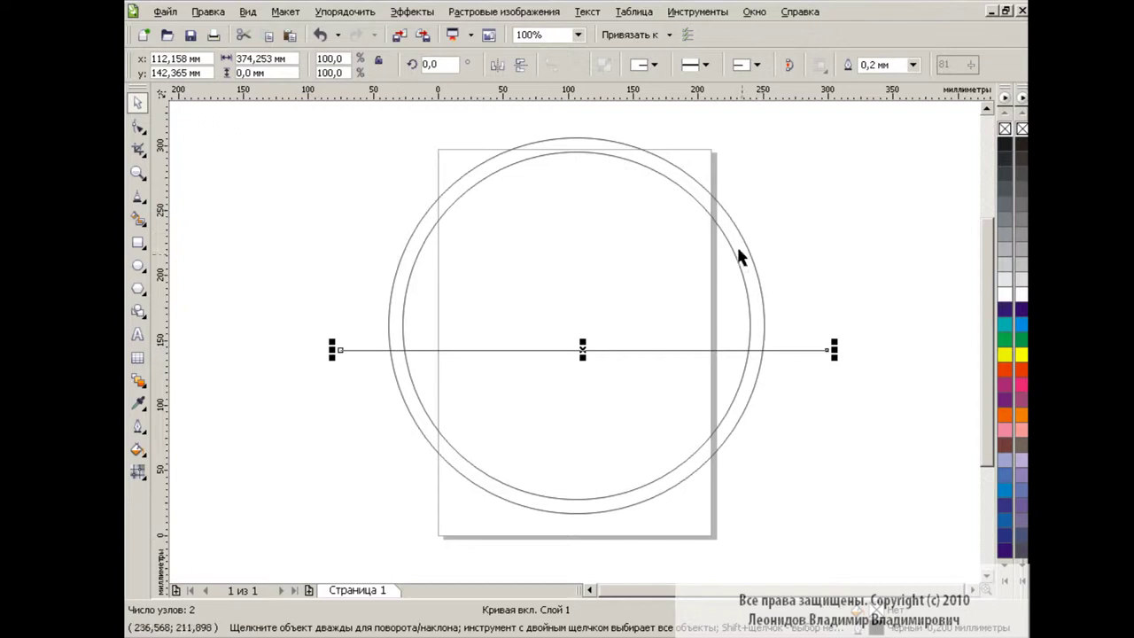
{"action": "left_click", "coordinate": [844, 237]}
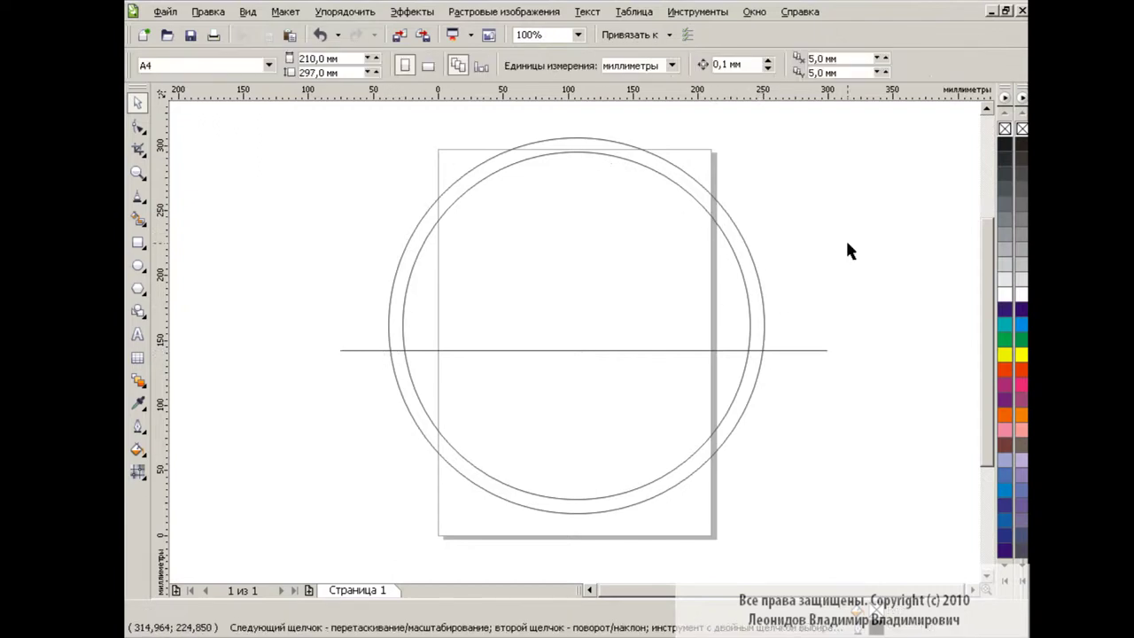
Step: Smart Fill the top half of the ring with red-orange
{"action": "left_click", "coordinate": [138, 217]}
{"action": "left_click", "coordinate": [364, 65]}
{"action": "left_click", "coordinate": [346, 98]}
{"action": "left_click", "coordinate": [511, 152]}
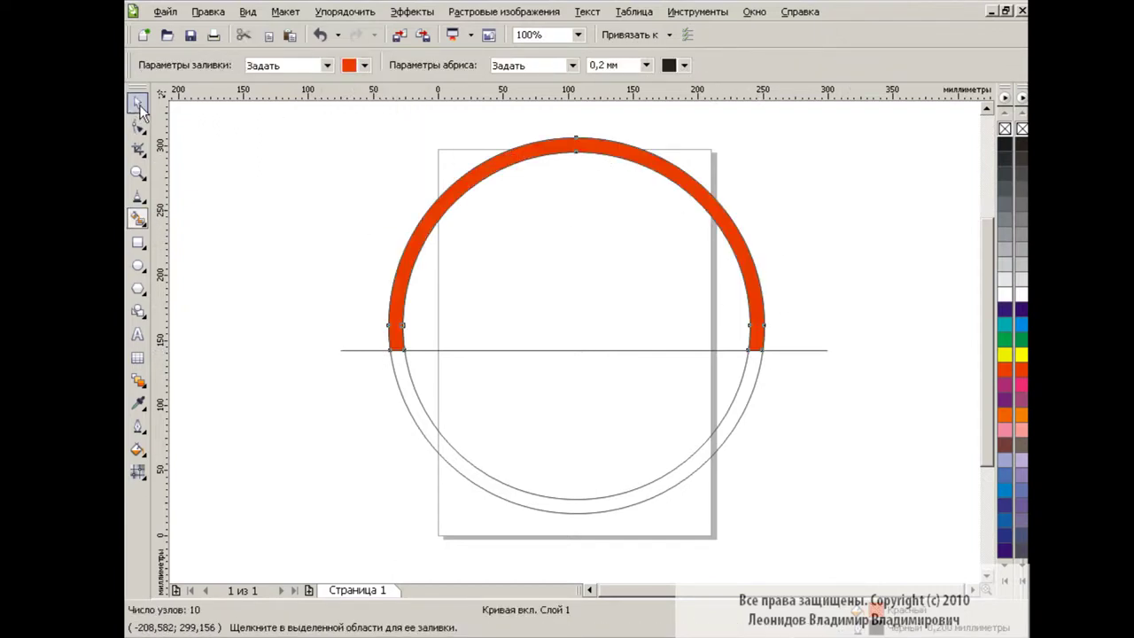
Step: Delete both helper circles and the horizontal line
{"action": "left_click", "coordinate": [138, 101]}
{"action": "key", "text": "Delete"}
{"action": "left_click", "coordinate": [735, 393]}
{"action": "key", "text": "Delete"}
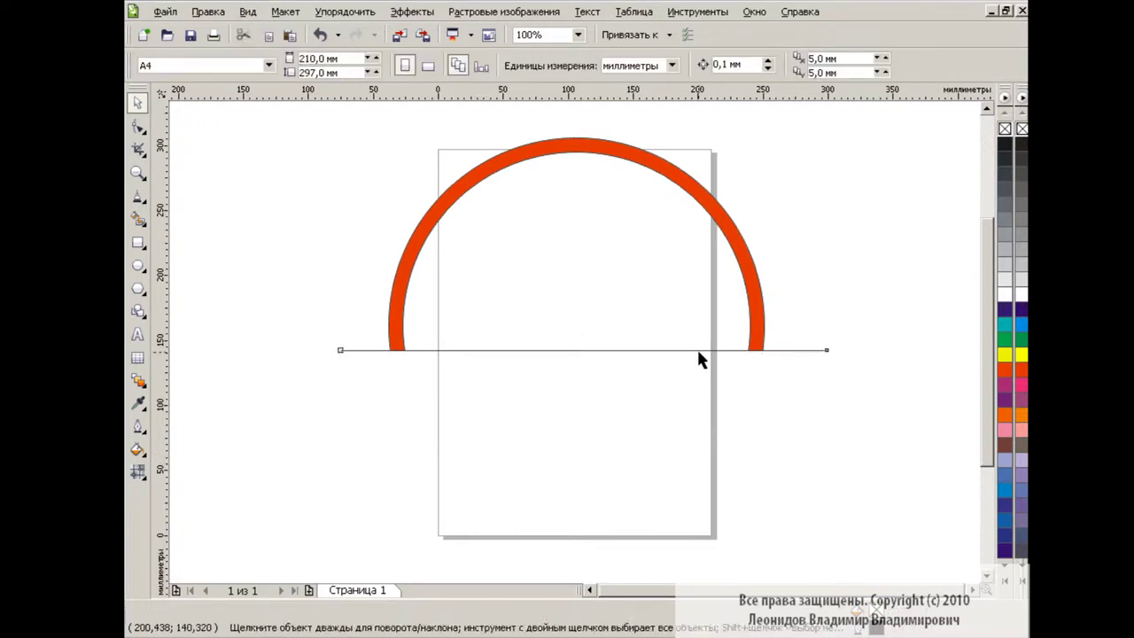
{"action": "left_click", "coordinate": [696, 350]}
{"action": "key", "text": "Delete"}
Step: Move the red arc slightly lower on the page in two small nudges
{"action": "left_click", "coordinate": [577, 156]}
{"action": "left_click_drag", "start_coordinate": [578, 156], "coordinate": [577, 169]}
{"action": "left_click", "coordinate": [687, 281]}
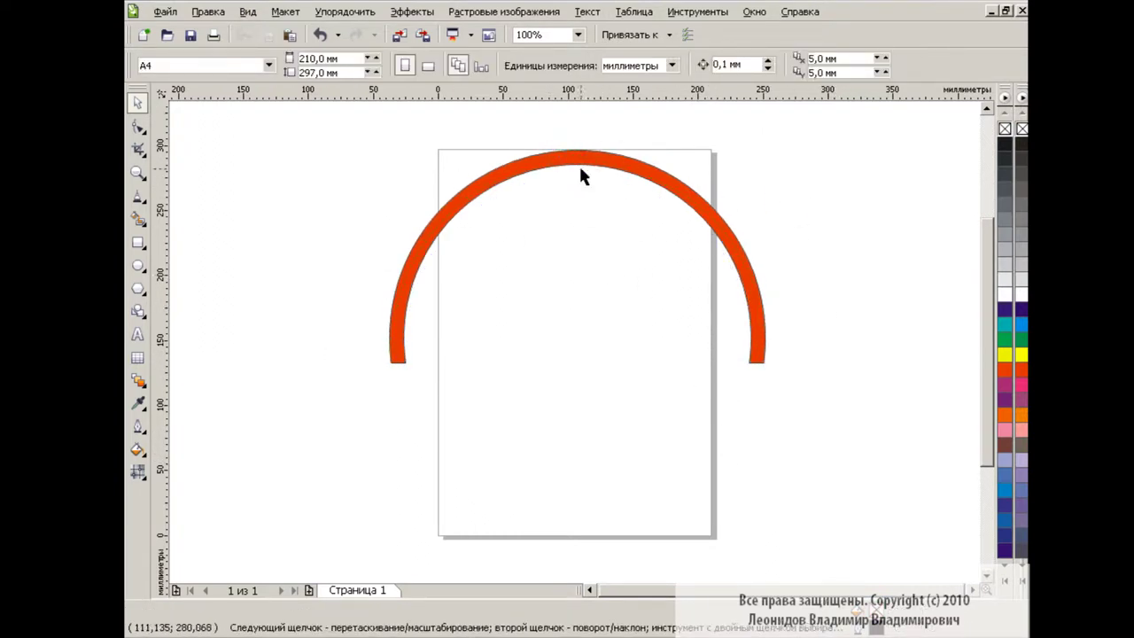
{"action": "left_click_drag", "start_coordinate": [580, 168], "coordinate": [580, 184]}
{"action": "left_click", "coordinate": [817, 190]}
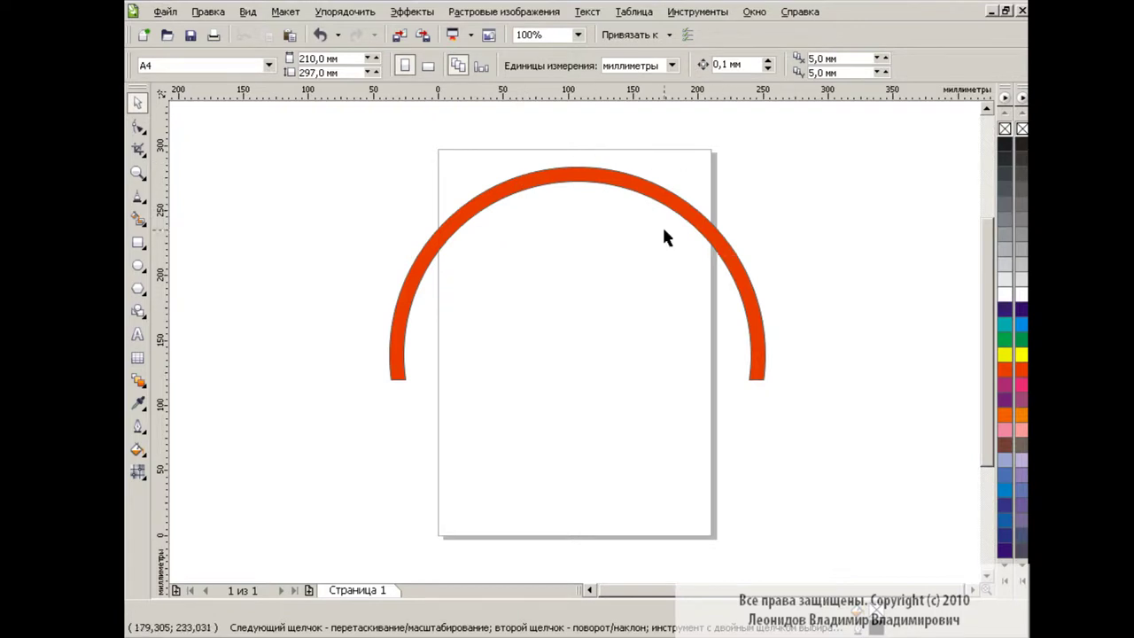
Step: Draw a wide rectangle inside the arc, round its corners, and convert it to curves
{"action": "left_click", "coordinate": [137, 241]}
{"action": "left_click_drag", "start_coordinate": [454, 268], "coordinate": [698, 310]}
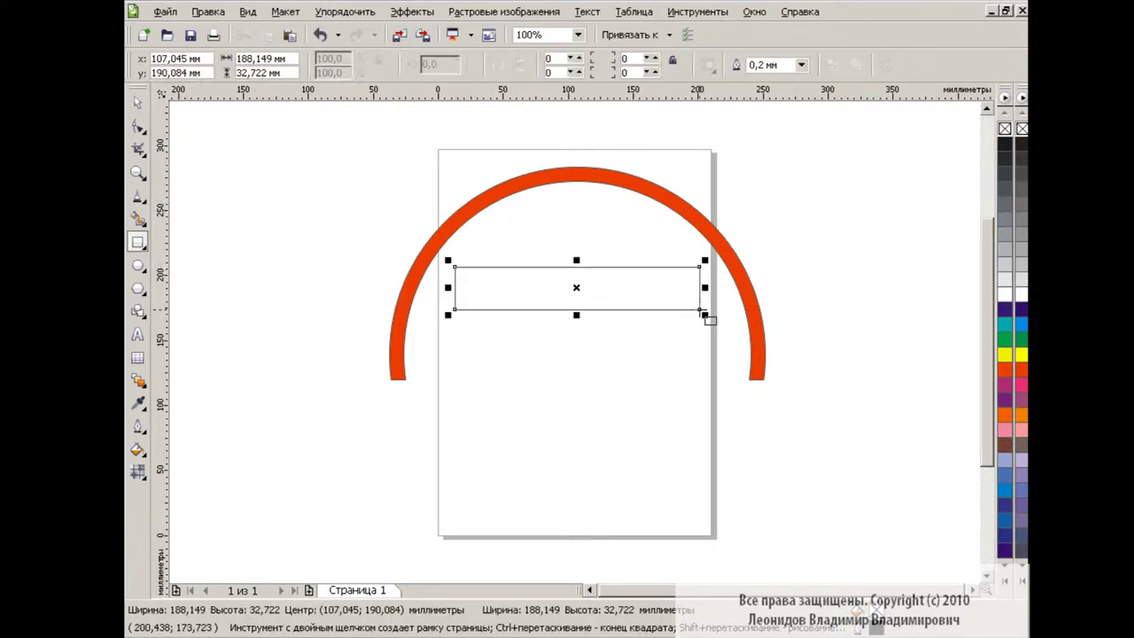
{"action": "left_click", "coordinate": [137, 127]}
{"action": "left_click_drag", "start_coordinate": [454, 268], "coordinate": [455, 277]}
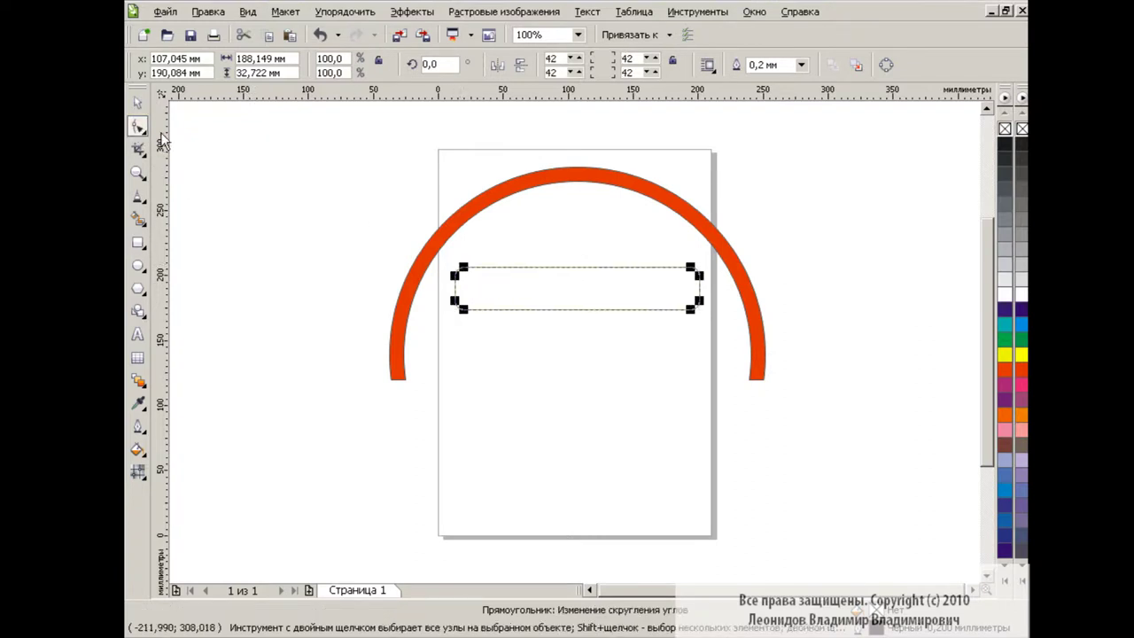
{"action": "key", "text": "space"}
{"action": "left_click", "coordinate": [887, 61]}
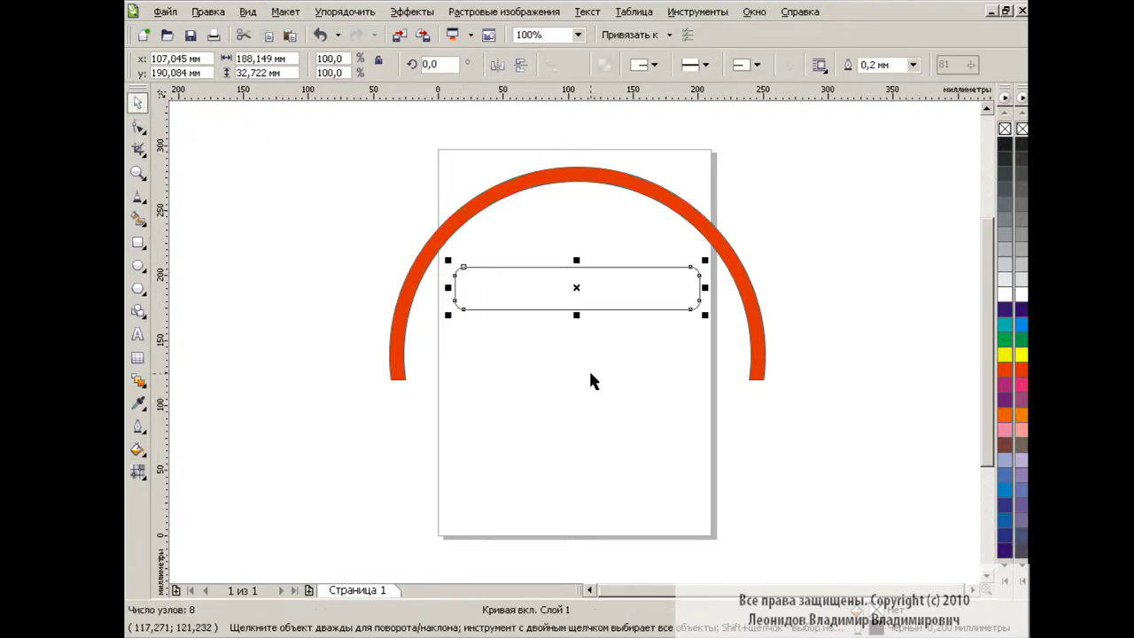
Step: Convert the rectangle's edges to curves and bend its top and bottom upward, then select it with the arc
{"action": "left_click", "coordinate": [138, 127]}
{"action": "left_click_drag", "start_coordinate": [357, 212], "coordinate": [738, 359]}
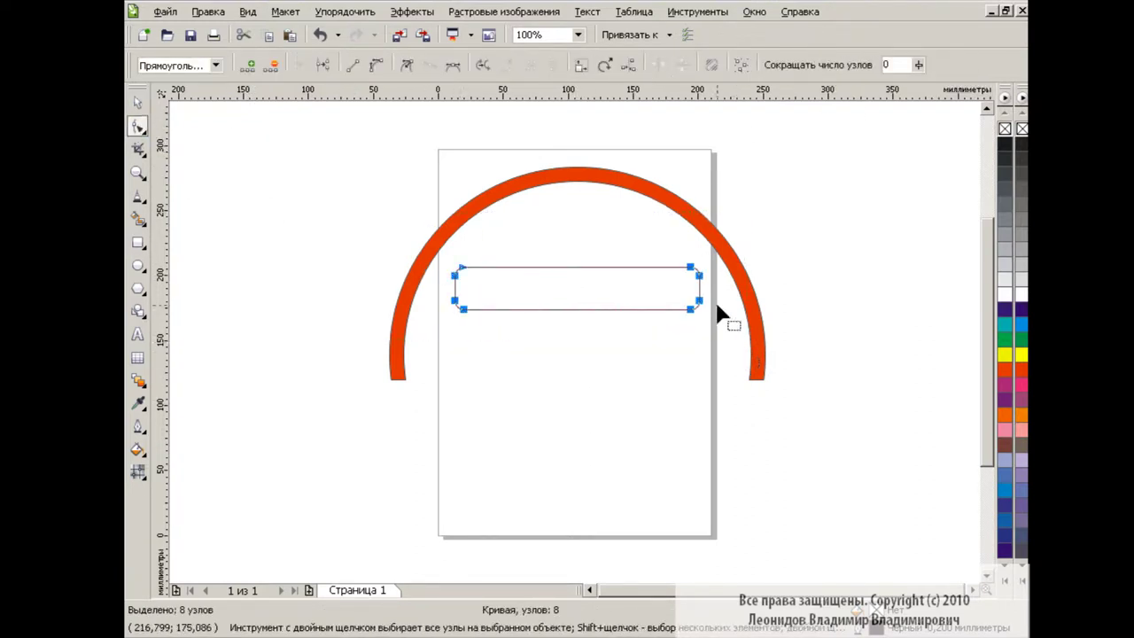
{"action": "left_click", "coordinate": [376, 64]}
{"action": "left_click_drag", "start_coordinate": [574, 268], "coordinate": [577, 254]}
{"action": "left_click_drag", "start_coordinate": [576, 309], "coordinate": [577, 189]}
{"action": "left_click", "coordinate": [135, 104]}
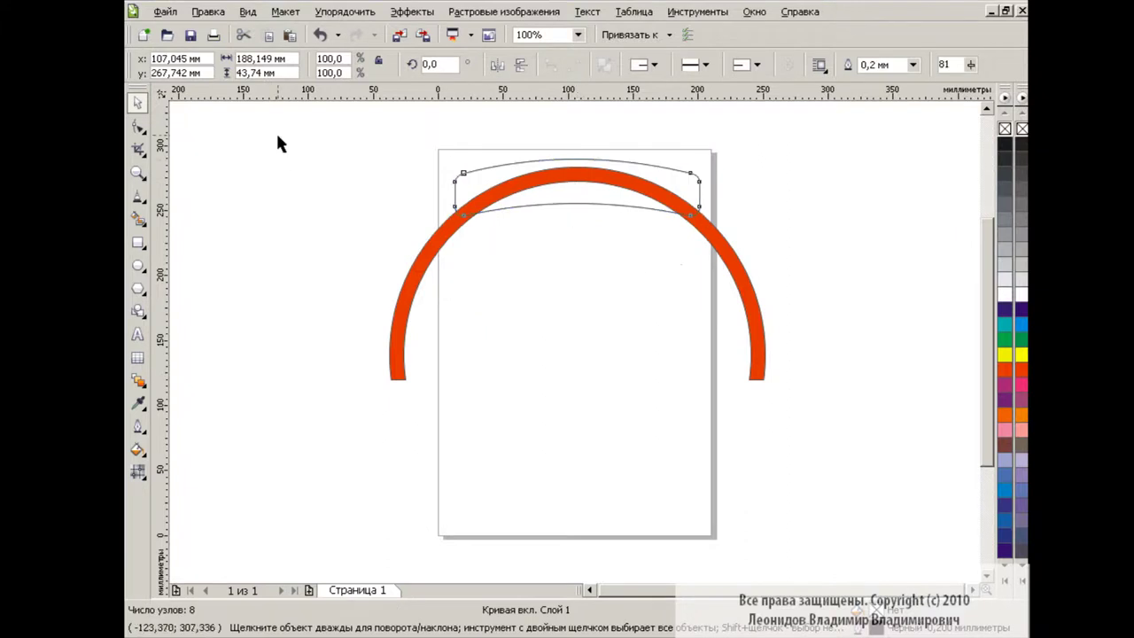
{"action": "left_click_drag", "start_coordinate": [280, 143], "coordinate": [852, 456]}
Step: Centre-align the curved shape and the arc using Align and Distribute
{"action": "left_click", "coordinate": [824, 64]}
{"action": "left_click", "coordinate": [606, 292]}
{"action": "left_click", "coordinate": [638, 412]}
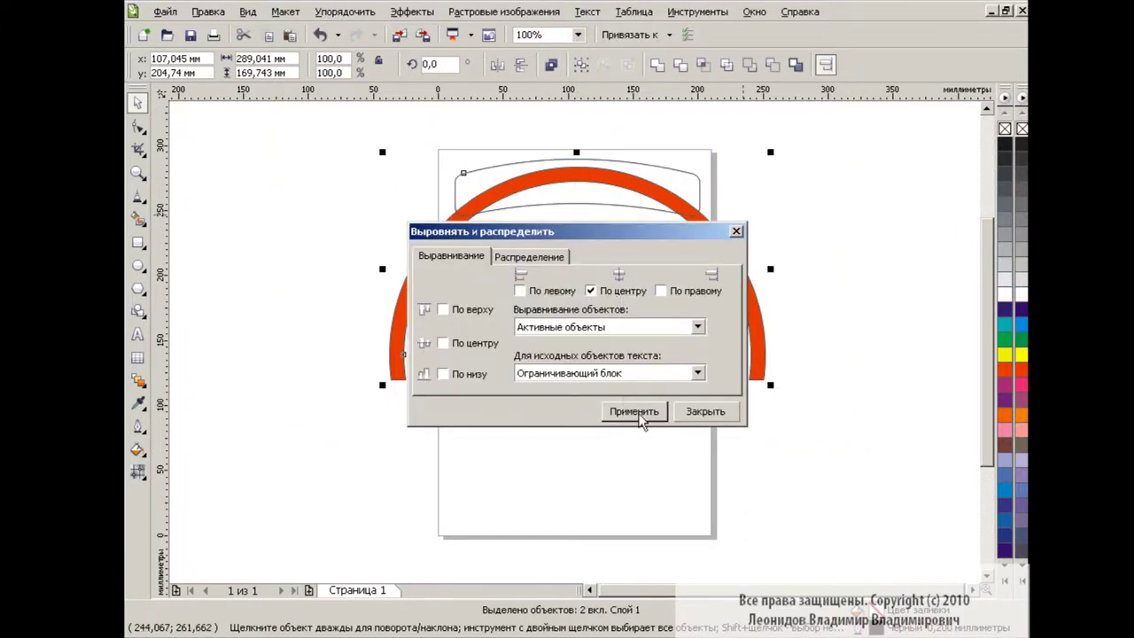
{"action": "left_click", "coordinate": [705, 411]}
Step: Raise the curved shape's top edge and bow its left and right sides outward
{"action": "left_click", "coordinate": [595, 209]}
{"action": "key", "text": "F10"}
{"action": "left_click_drag", "start_coordinate": [583, 168], "coordinate": [575, 181]}
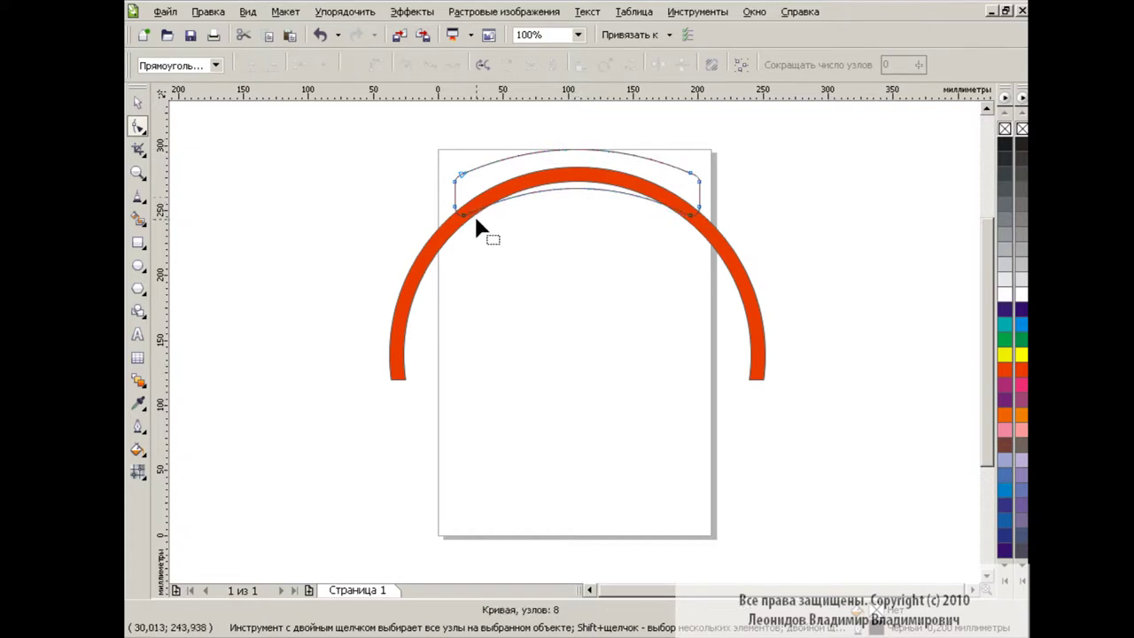
{"action": "left_click_drag", "start_coordinate": [455, 183], "coordinate": [448, 190]}
{"action": "left_click_drag", "start_coordinate": [702, 197], "coordinate": [705, 190]}
{"action": "left_click", "coordinate": [702, 183]}
Step: Delete extra nodes at both ends and reshape the left and right ends of the outline
{"action": "double_click", "coordinate": [454, 189]}
{"action": "double_click", "coordinate": [703, 193]}
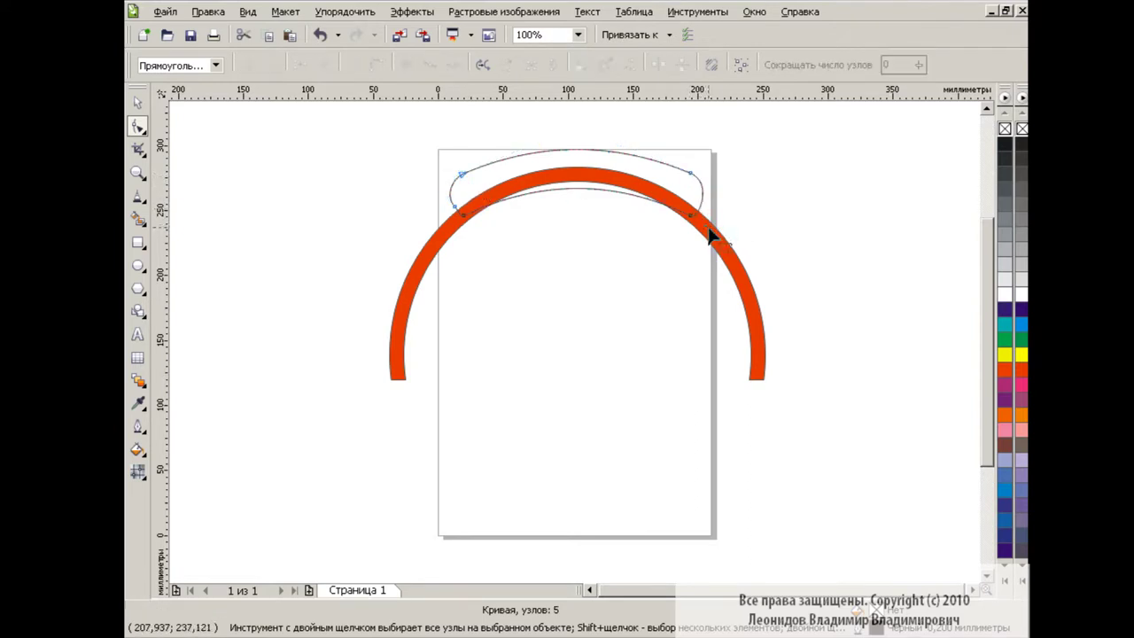
{"action": "double_click", "coordinate": [457, 221]}
{"action": "left_click_drag", "start_coordinate": [461, 225], "coordinate": [442, 236]}
{"action": "left_click_drag", "start_coordinate": [699, 222], "coordinate": [716, 236]}
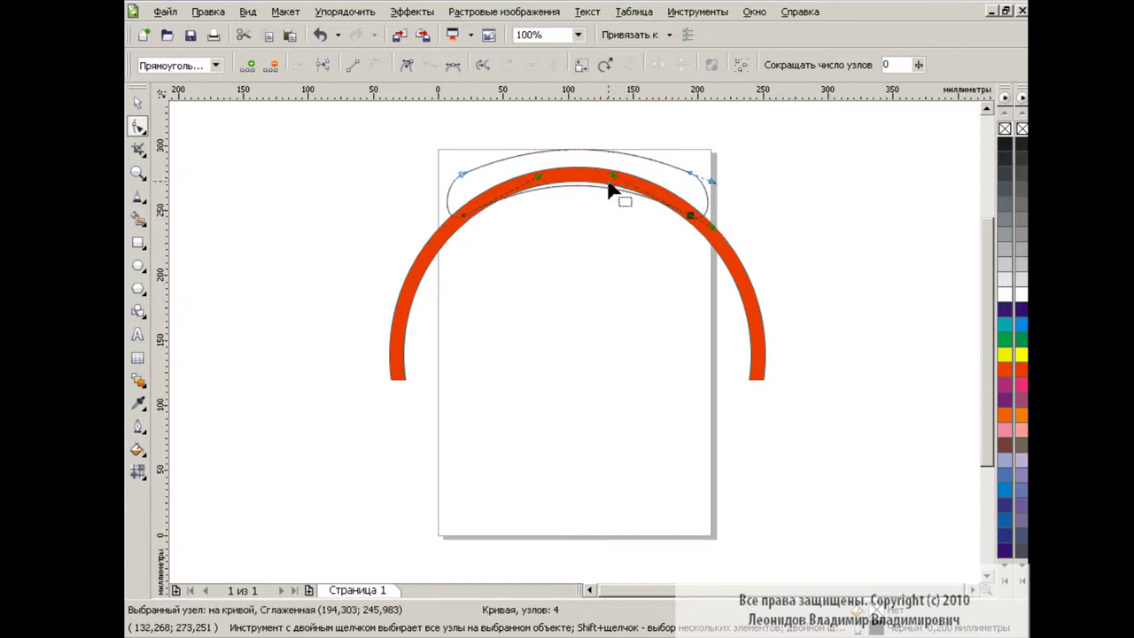
Step: Move the pad outline down so it sits inside the arc
{"action": "key", "text": "space"}
{"action": "left_click_drag", "start_coordinate": [576, 186], "coordinate": [577, 270]}
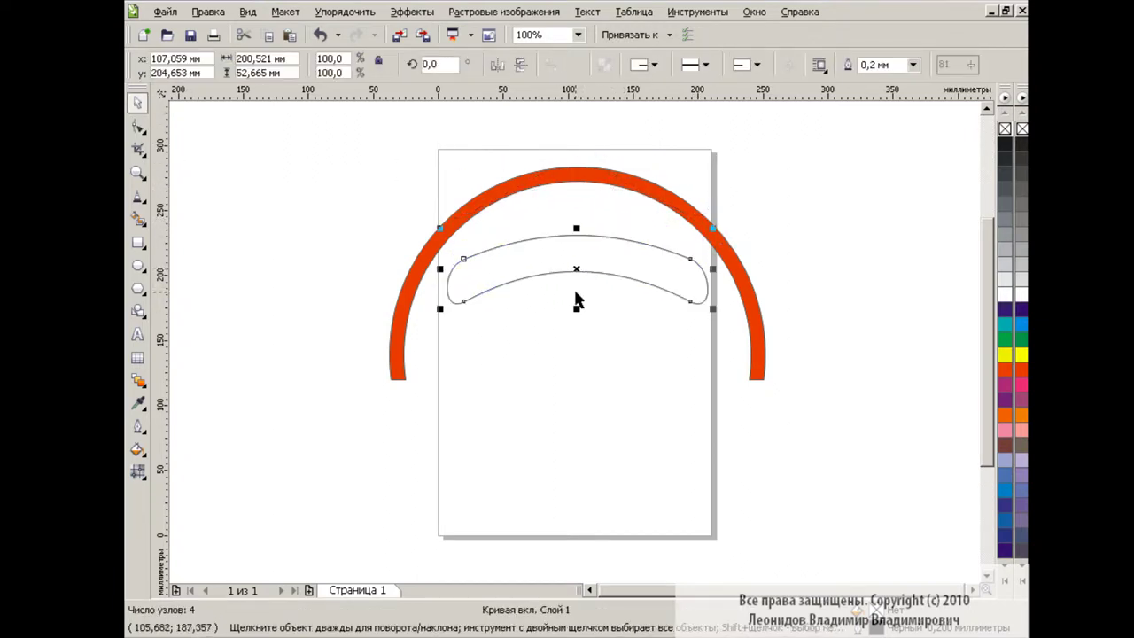
{"action": "left_click", "coordinate": [622, 352]}
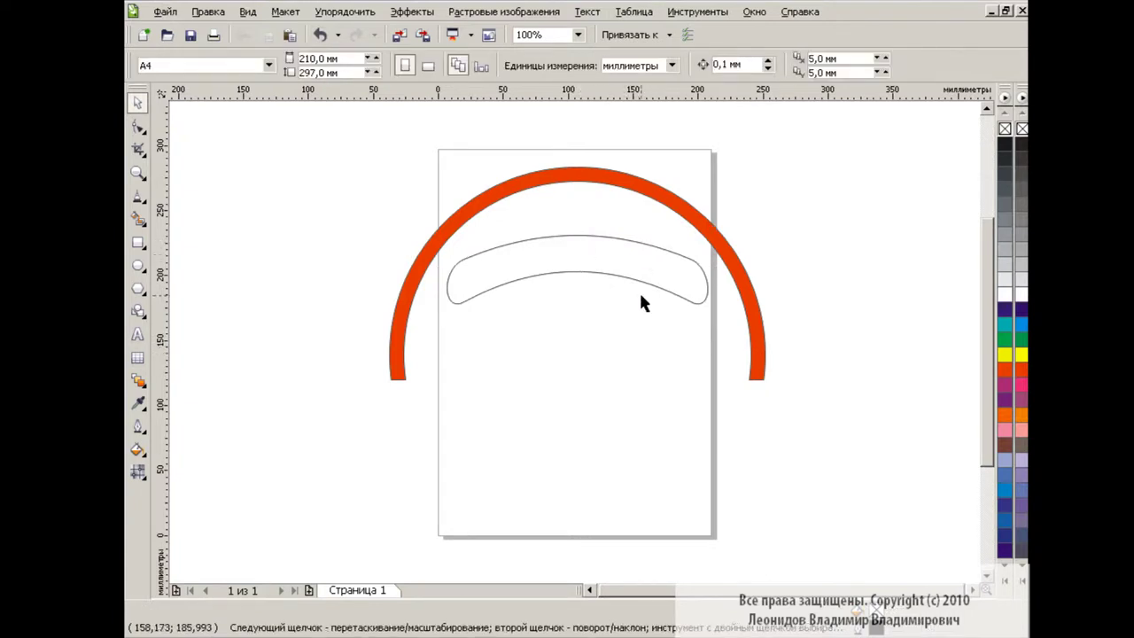
Step: Duplicate the pad outline slightly higher and fill the area between the outlines with lavender
{"action": "left_click", "coordinate": [584, 273]}
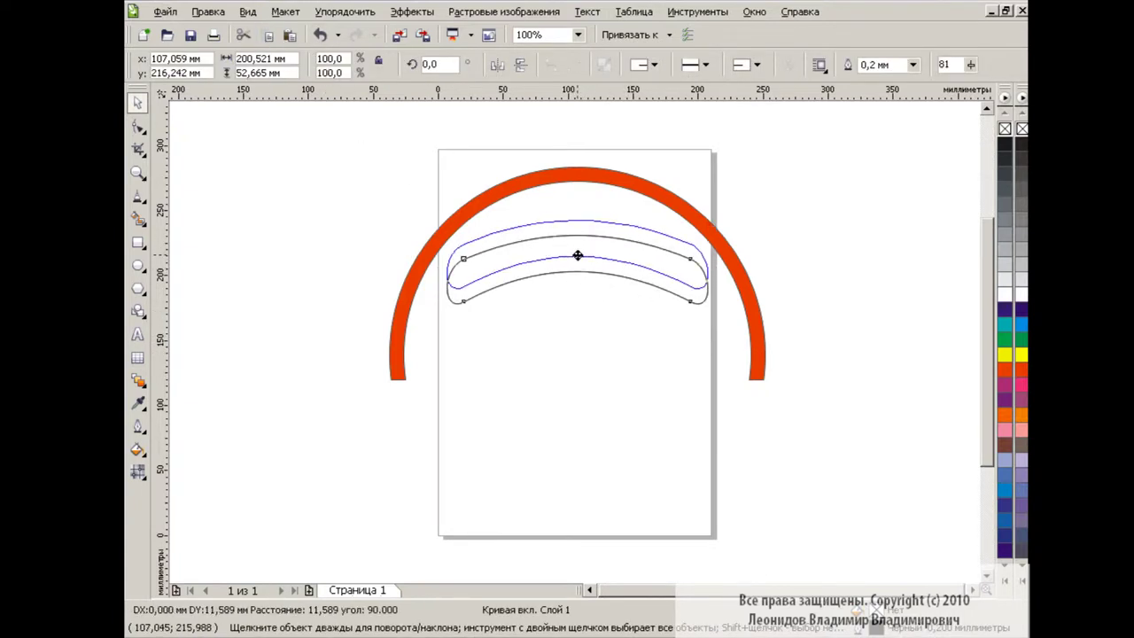
{"action": "left_click_drag", "start_coordinate": [578, 273], "coordinate": [577, 262]}
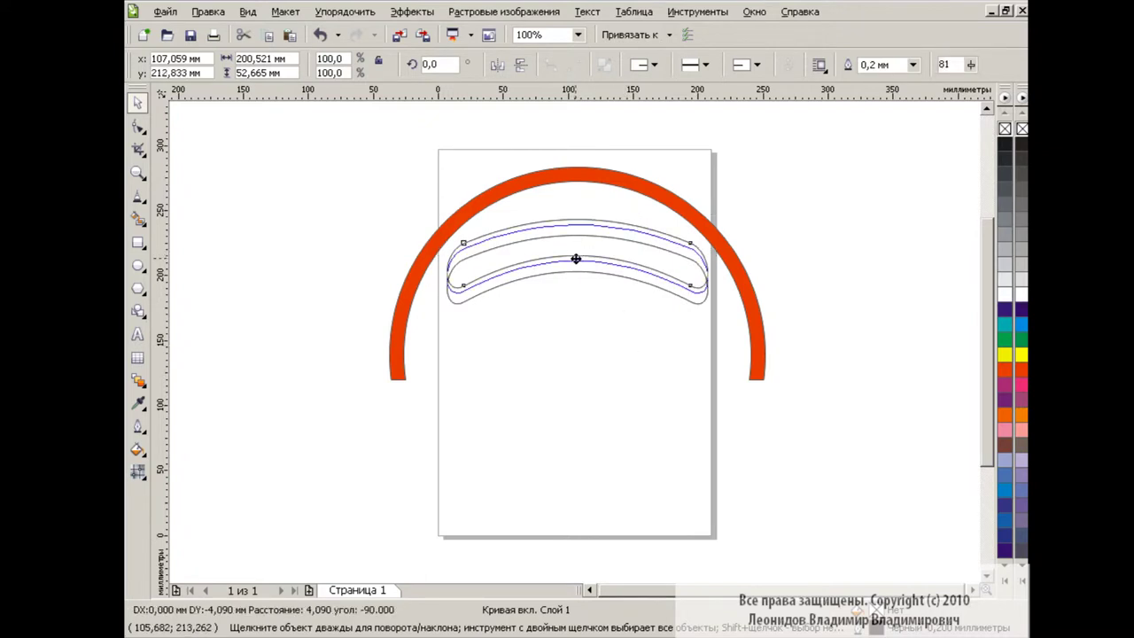
{"action": "left_click", "coordinate": [624, 353]}
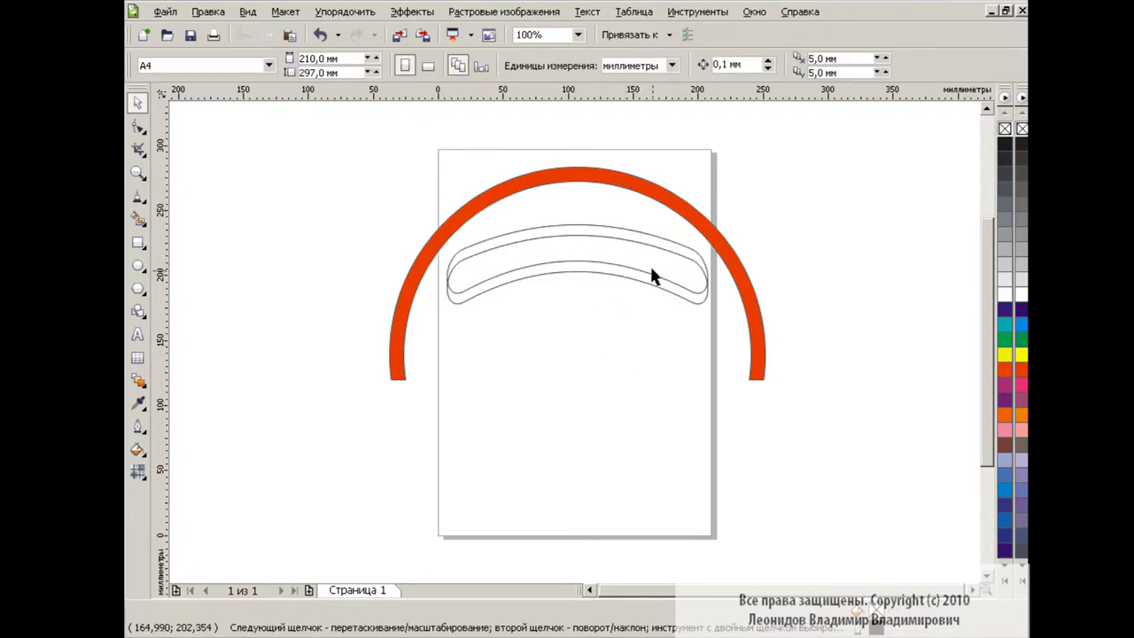
{"action": "left_click", "coordinate": [139, 219]}
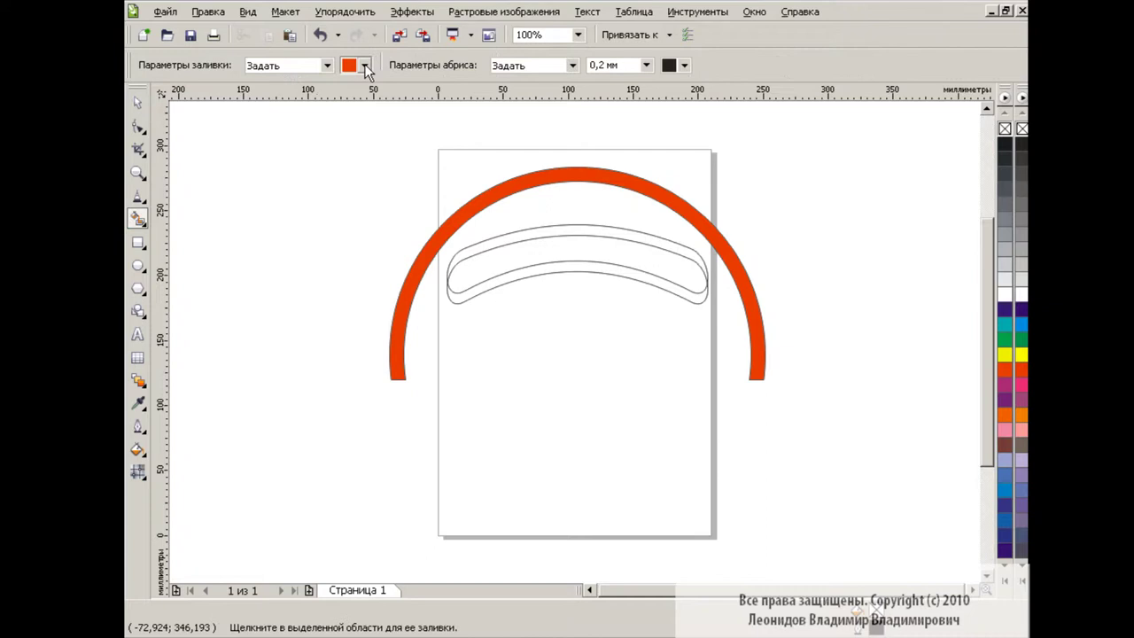
{"action": "left_click", "coordinate": [593, 247]}
{"action": "key", "text": "space"}
{"action": "left_click", "coordinate": [652, 237]}
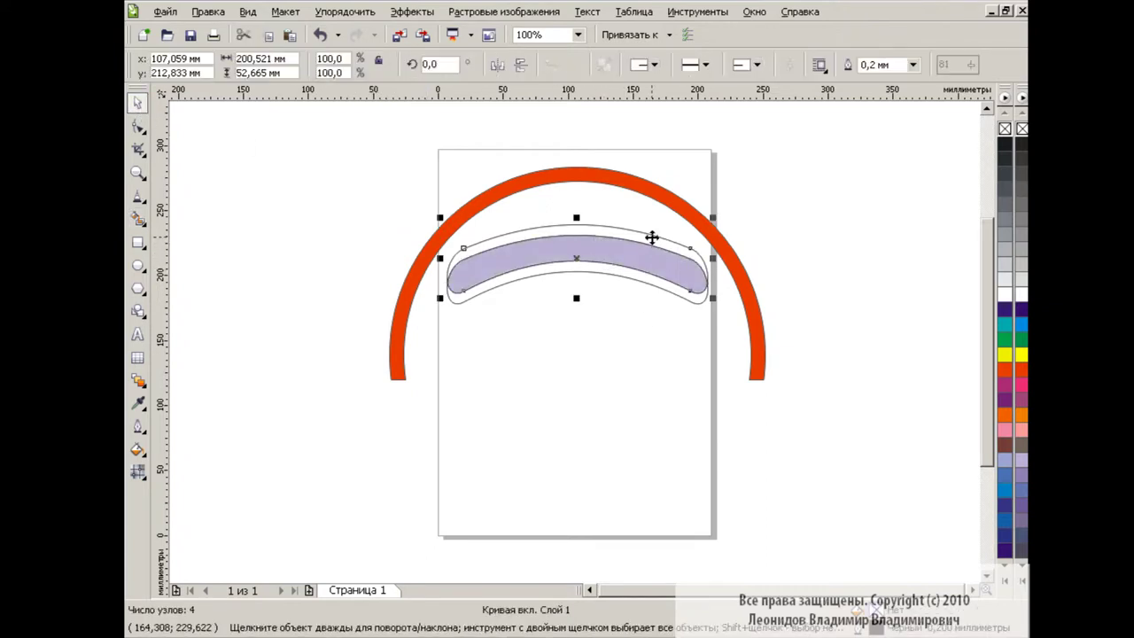
{"action": "left_click", "coordinate": [635, 389]}
Step: Move the lavender pad onto the arc's top, then raise the arc and pad together
{"action": "left_click_drag", "start_coordinate": [364, 226], "coordinate": [625, 302]}
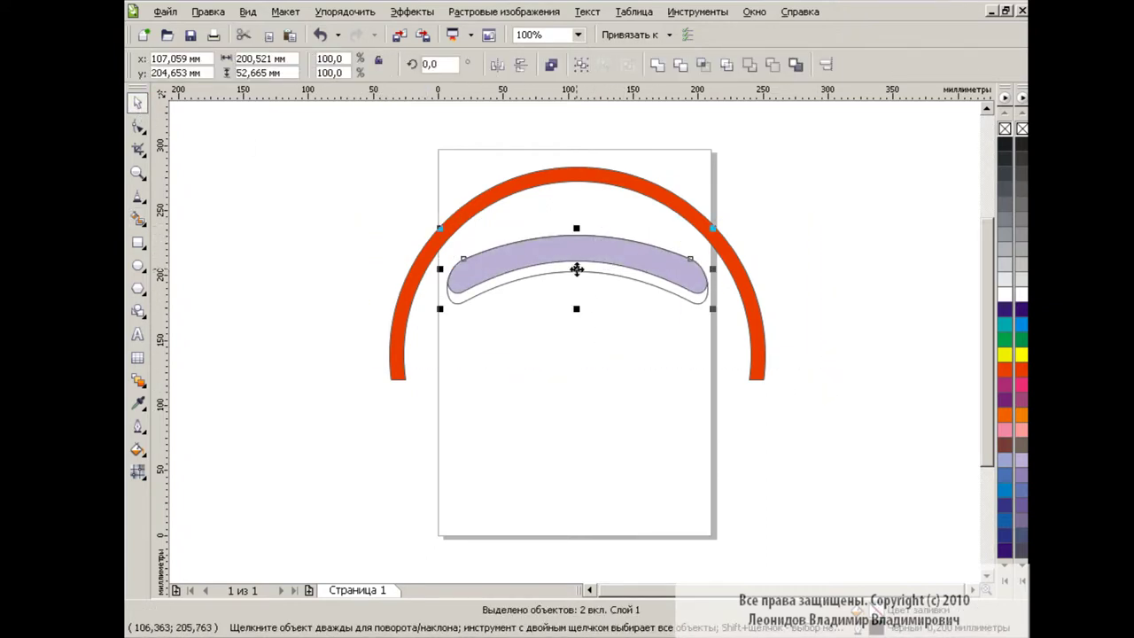
{"action": "left_click_drag", "start_coordinate": [577, 268], "coordinate": [578, 197]}
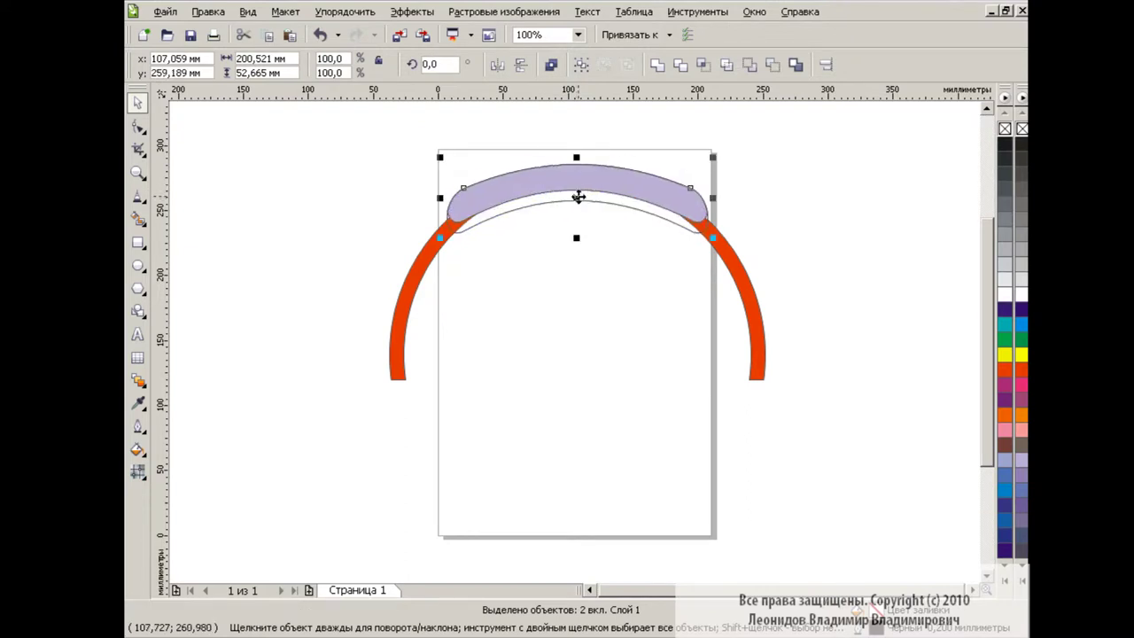
{"action": "left_click", "coordinate": [848, 263]}
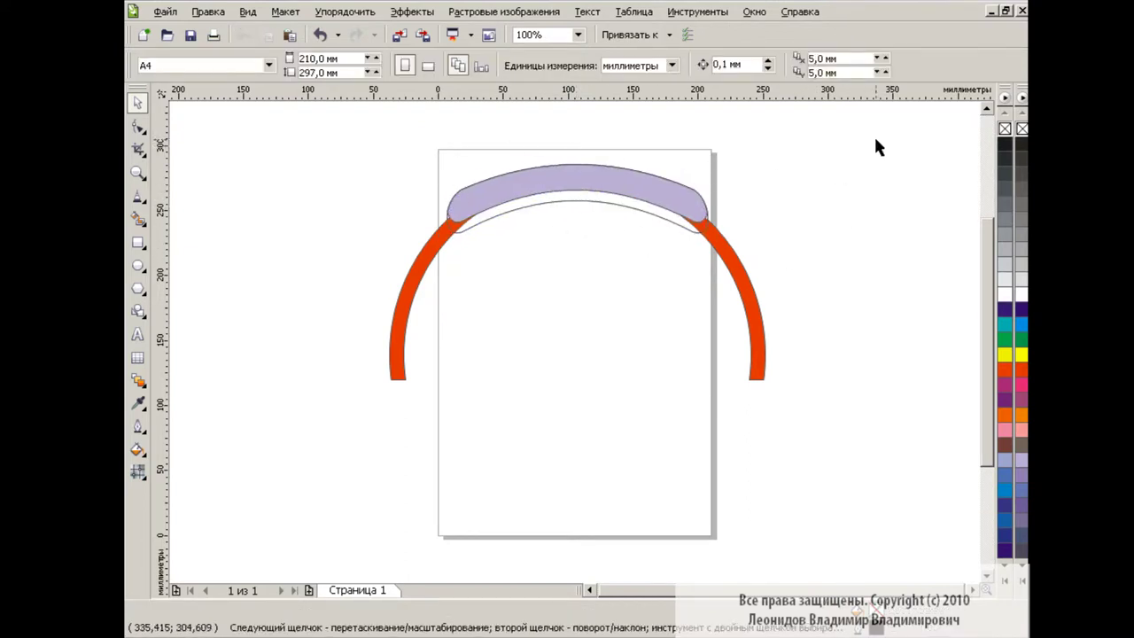
{"action": "left_click_drag", "start_coordinate": [894, 155], "coordinate": [376, 403]}
{"action": "left_click_drag", "start_coordinate": [577, 269], "coordinate": [577, 217]}
{"action": "left_click", "coordinate": [794, 329]}
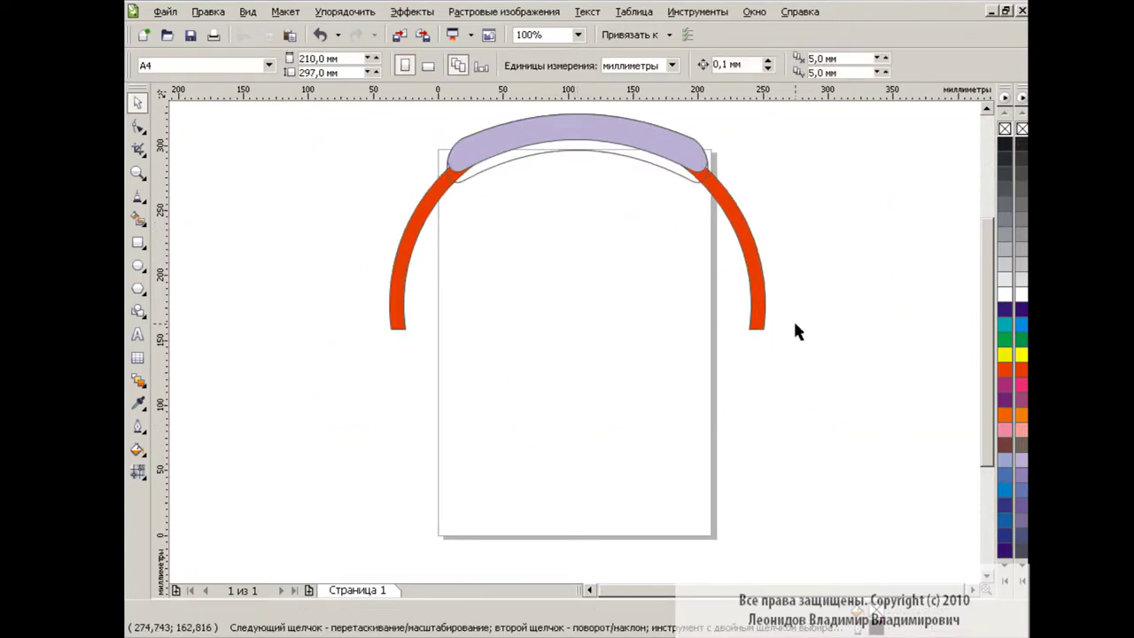
Step: Draw a tall narrow rectangle near the page centre and make a copy shifted left
{"action": "left_click", "coordinate": [137, 242]}
{"action": "left_click_drag", "start_coordinate": [564, 264], "coordinate": [583, 400]}
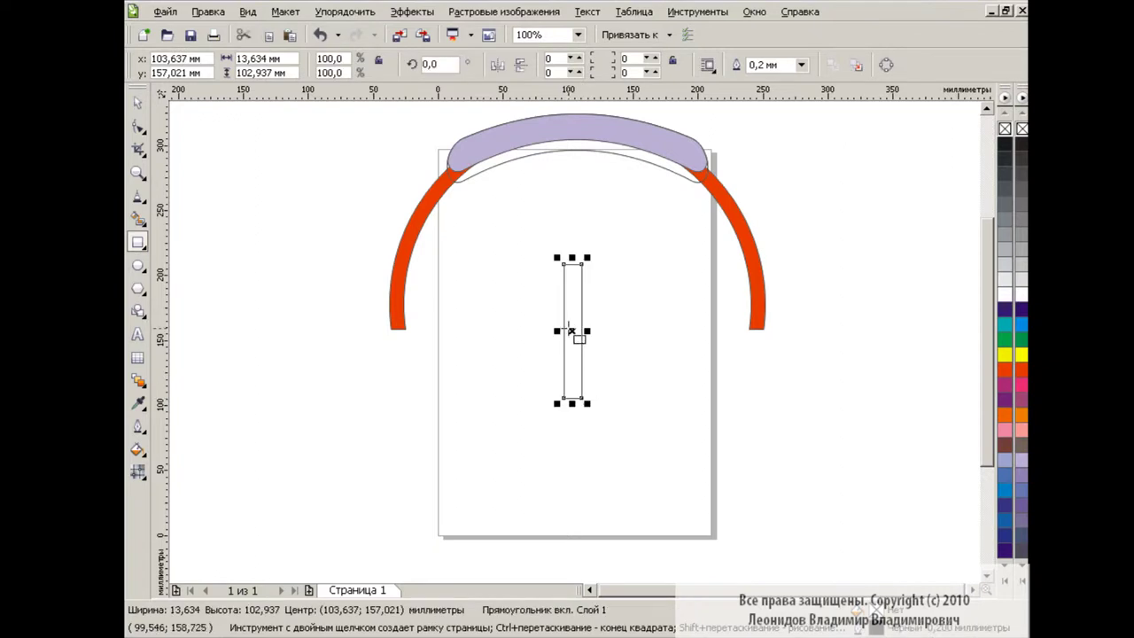
{"action": "left_click_drag", "start_coordinate": [573, 330], "coordinate": [580, 330]}
{"action": "key", "text": "space"}
{"action": "left_click", "coordinate": [441, 293]}
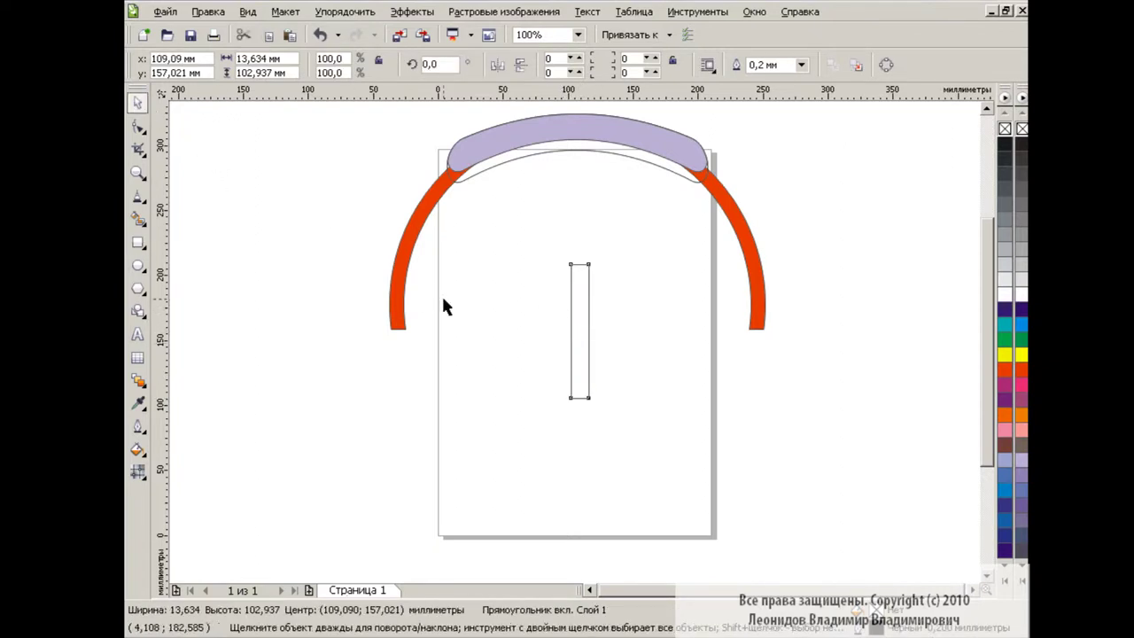
{"action": "left_click", "coordinate": [587, 298]}
{"action": "left_click_drag", "start_coordinate": [580, 334], "coordinate": [568, 331]}
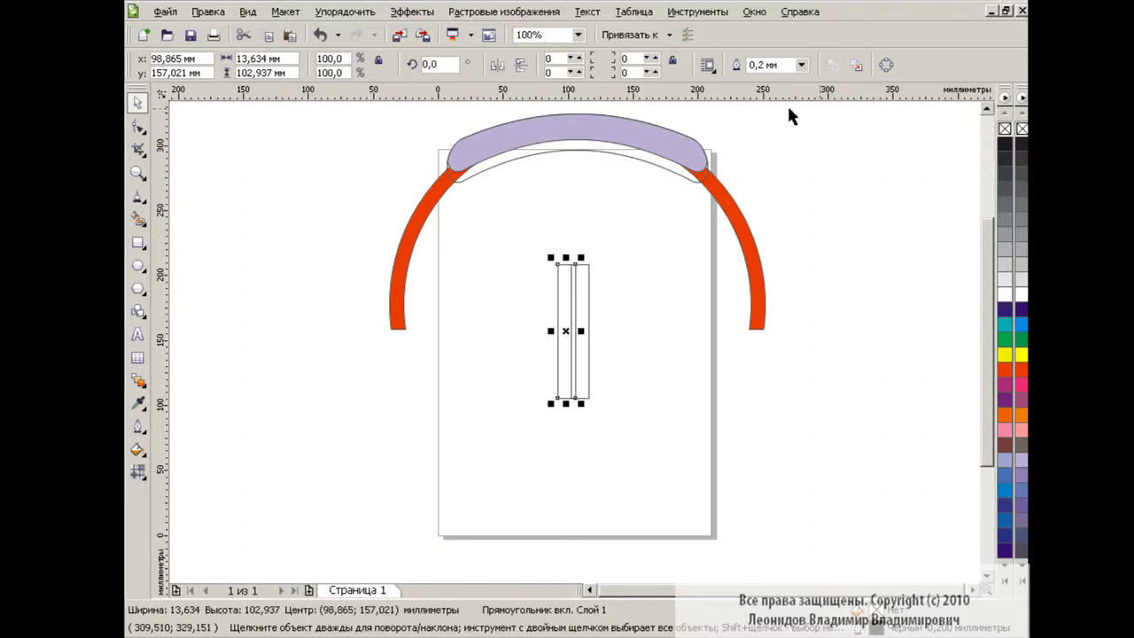
Step: Round the copy's corners, giving its left corners a radius of 100 and keeping the right corners square
{"action": "left_click", "coordinate": [138, 127]}
{"action": "left_click_drag", "start_coordinate": [580, 264], "coordinate": [578, 285]}
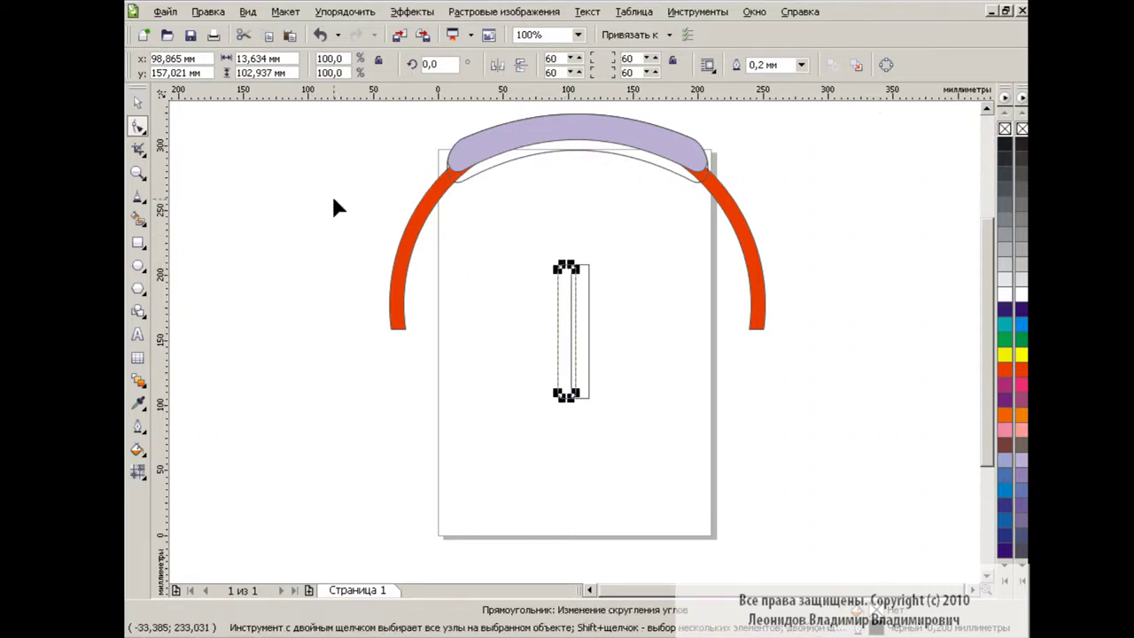
{"action": "key", "text": "space"}
{"action": "left_click", "coordinate": [550, 313]}
{"action": "left_click", "coordinate": [558, 292]}
{"action": "key", "text": "space"}
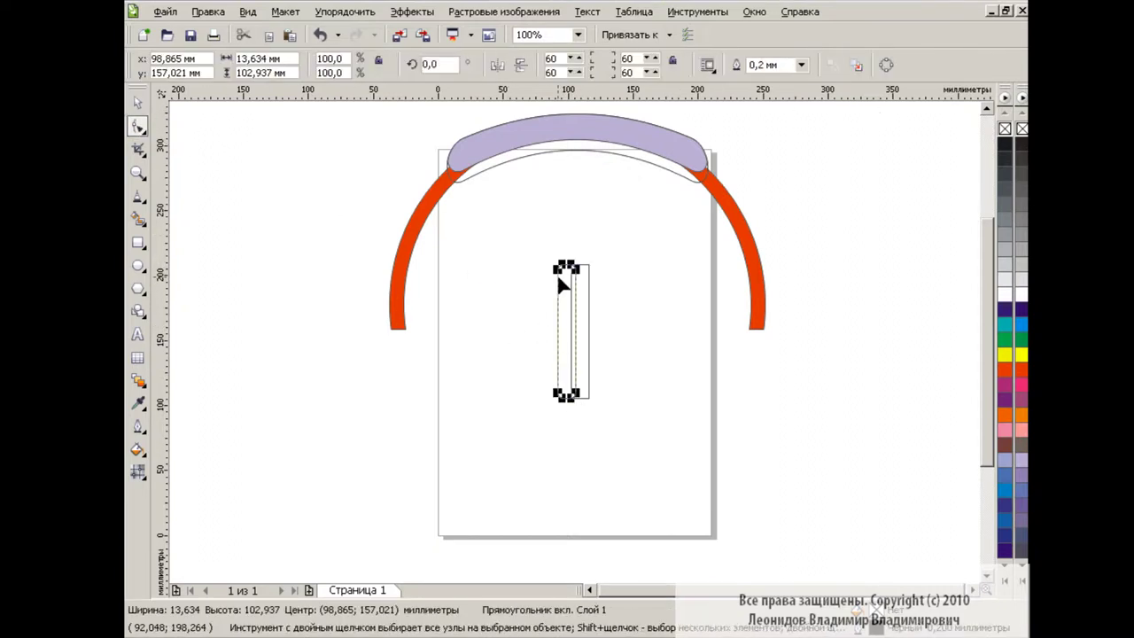
{"action": "left_click", "coordinate": [137, 102]}
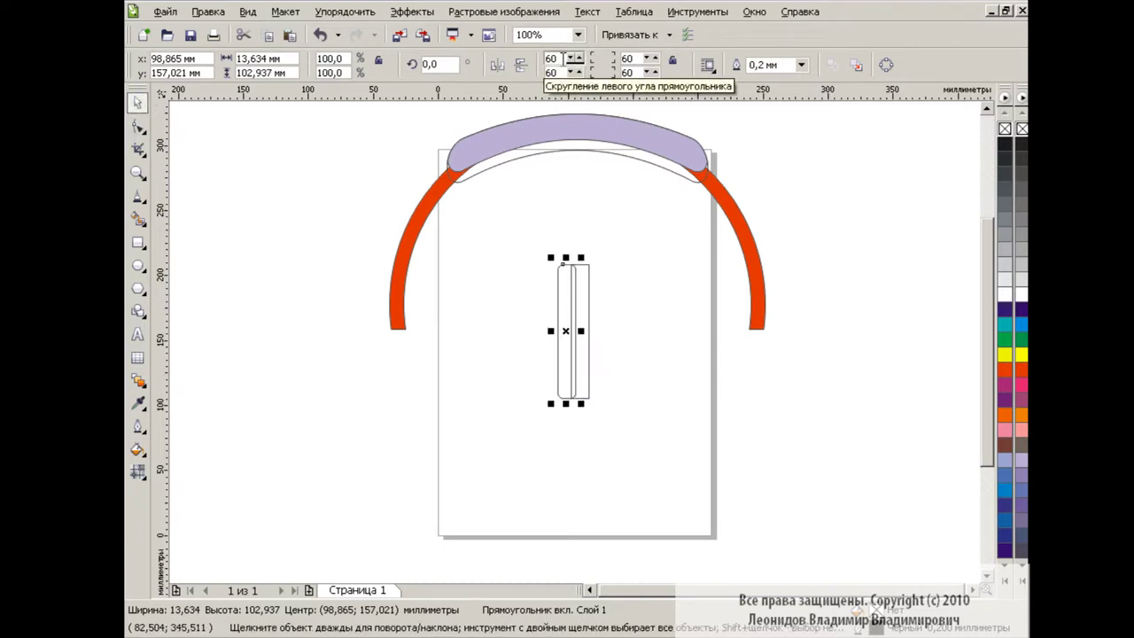
{"action": "double_click", "coordinate": [562, 58]}
{"action": "type", "text": "100"}
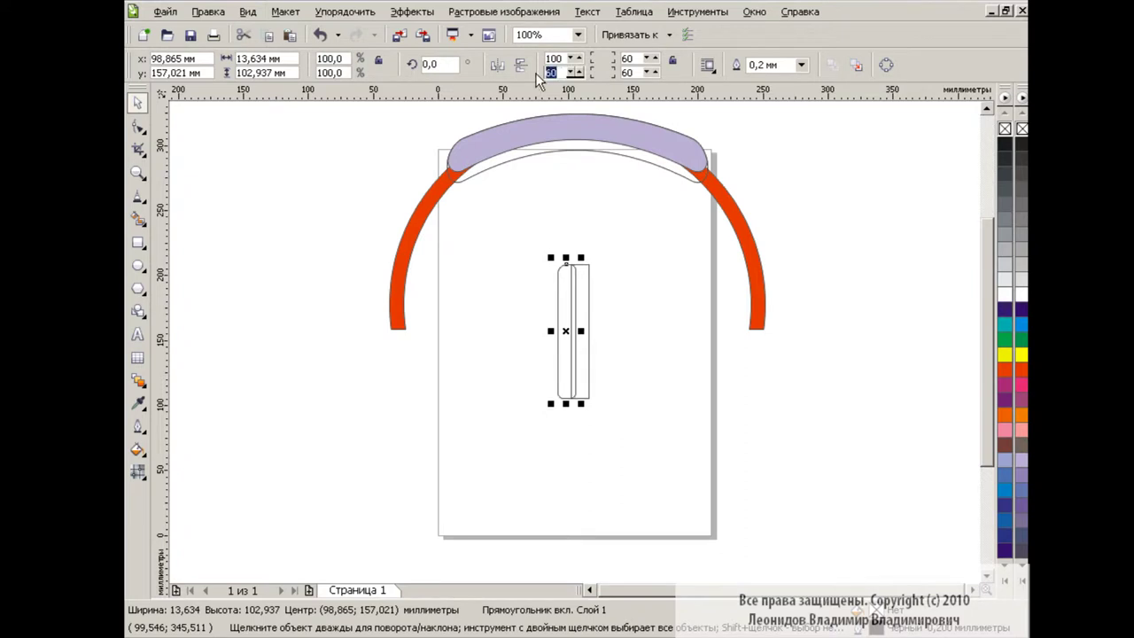
{"action": "left_click", "coordinate": [666, 278]}
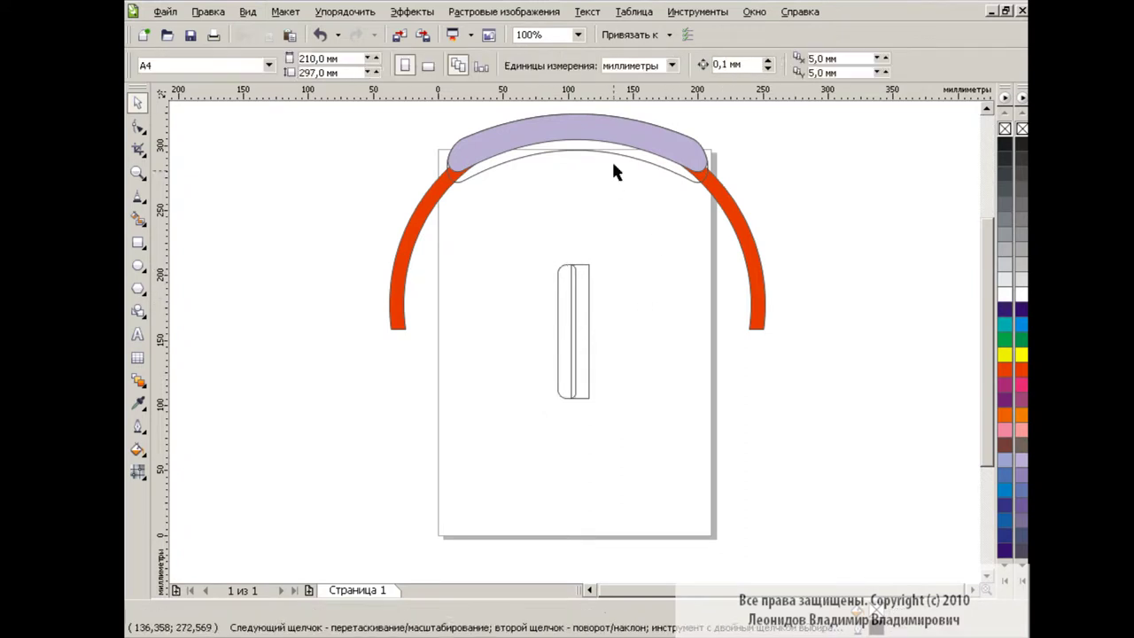
{"action": "left_click", "coordinate": [562, 308]}
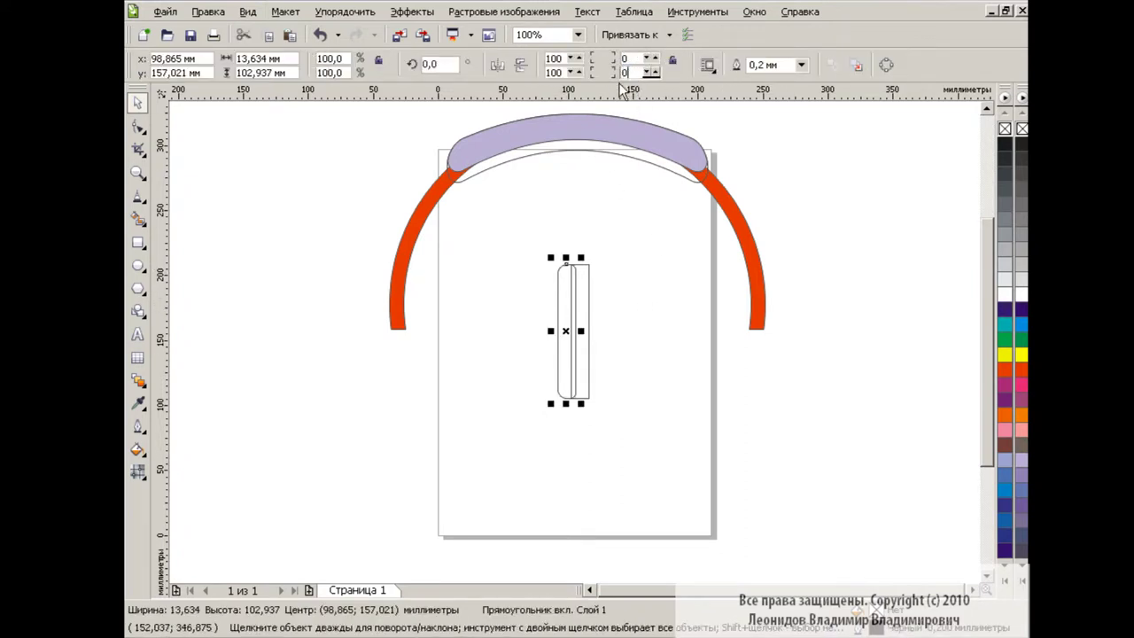
{"action": "left_click", "coordinate": [652, 303]}
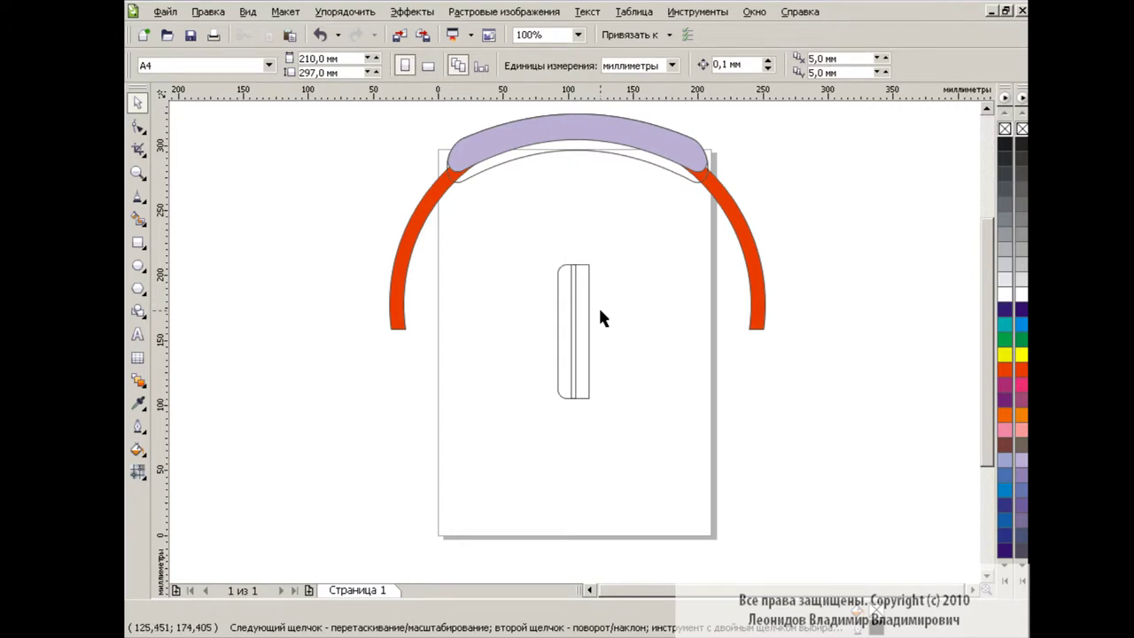
Step: Widen the tall rectangle, mirror the rounded copy horizontally, and move it right to close the block
{"action": "left_click", "coordinate": [571, 310]}
{"action": "left_click_drag", "start_coordinate": [545, 330], "coordinate": [541, 329]}
{"action": "left_click", "coordinate": [631, 322]}
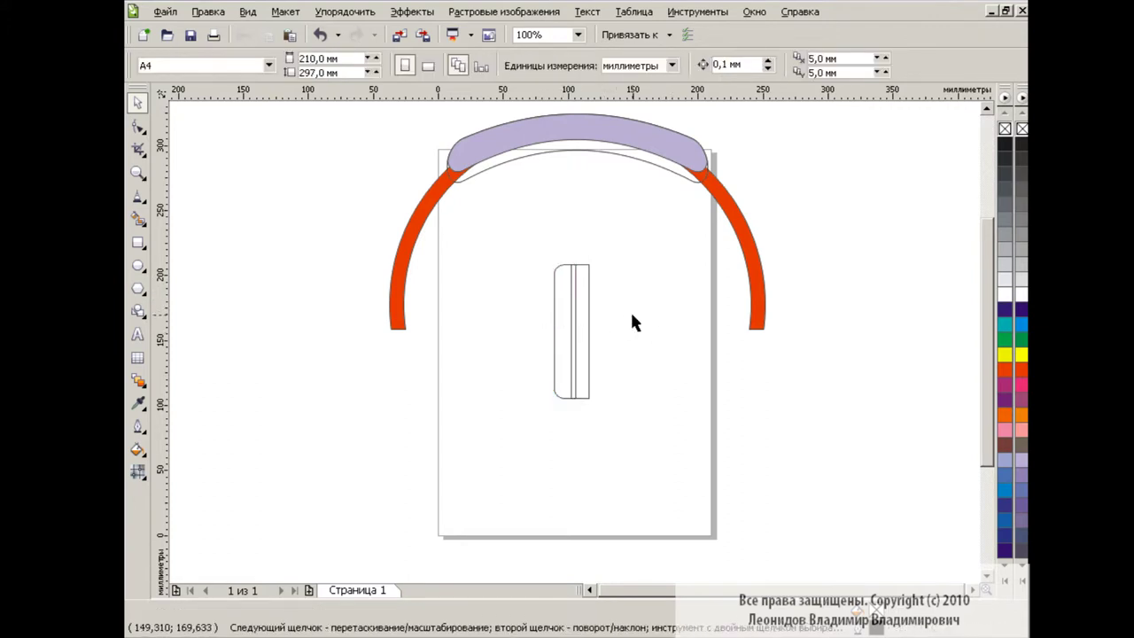
{"action": "left_click", "coordinate": [550, 317]}
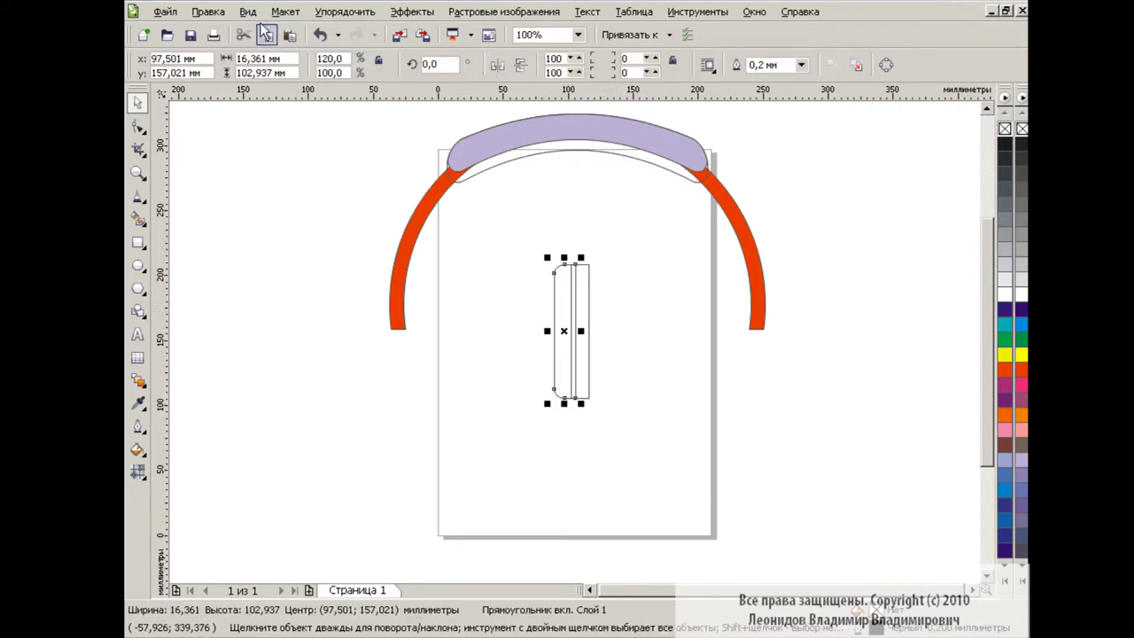
{"action": "left_click", "coordinate": [497, 65]}
{"action": "left_click_drag", "start_coordinate": [565, 333], "coordinate": [585, 333]}
{"action": "left_click", "coordinate": [666, 297]}
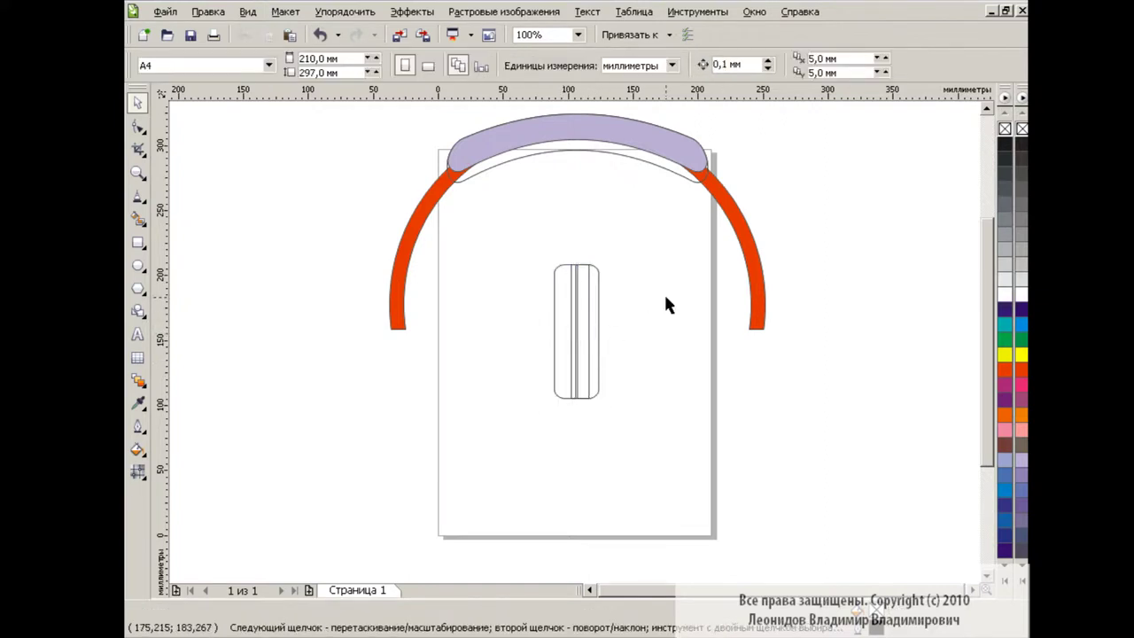
Step: Draw a thin 6.135 mm-wide strip along the block's right side and set its height
{"action": "key", "text": "F6"}
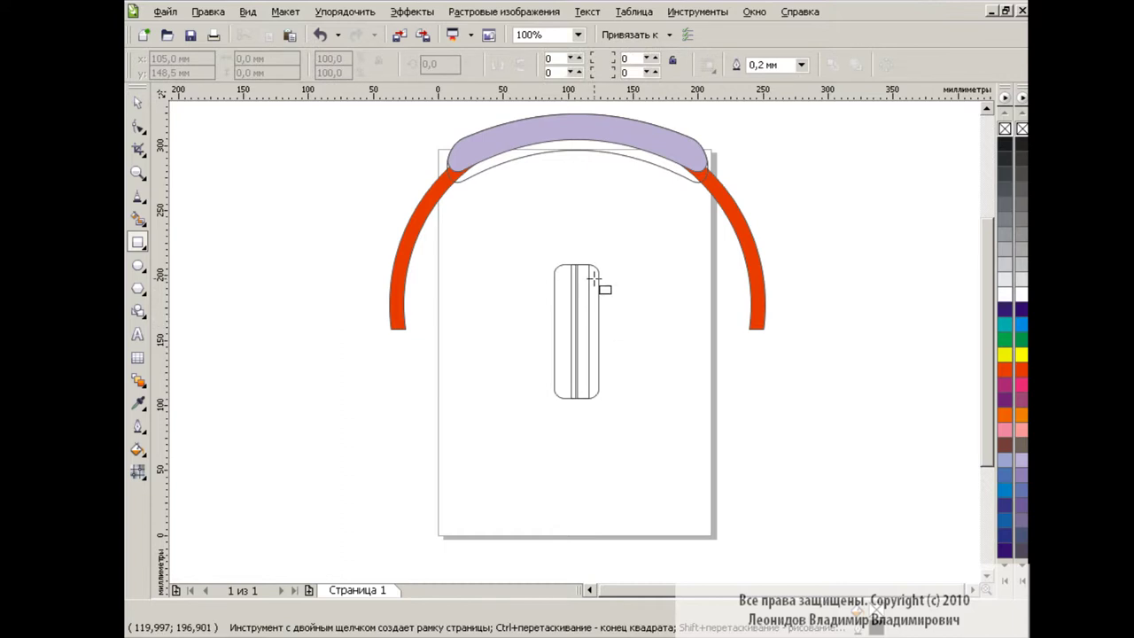
{"action": "left_click_drag", "start_coordinate": [596, 276], "coordinate": [605, 390]}
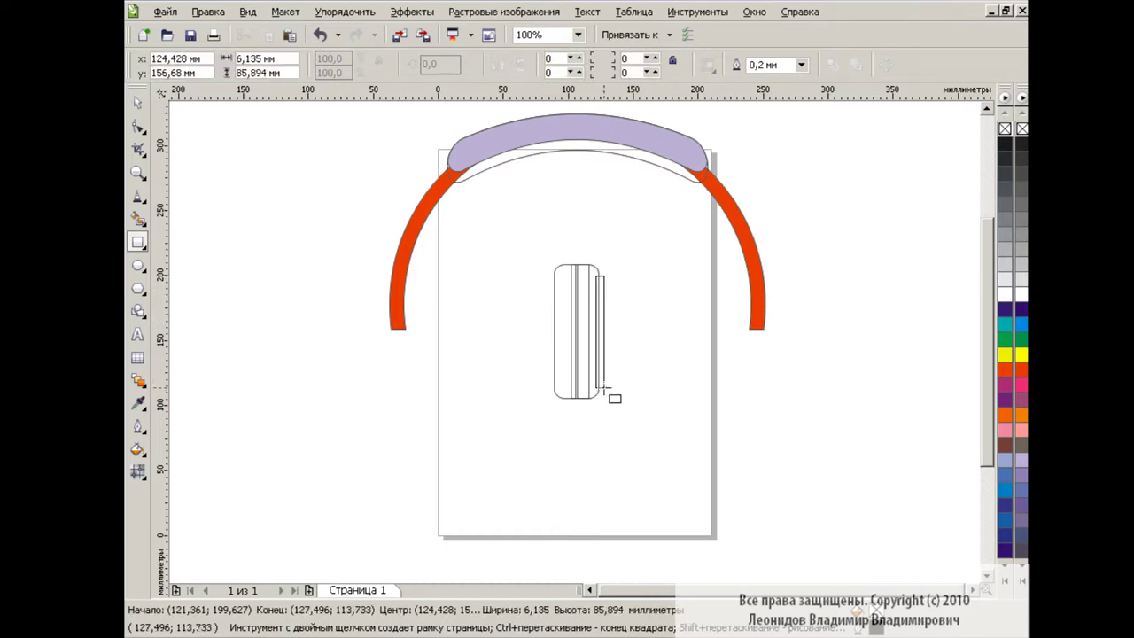
{"action": "left_click", "coordinate": [140, 104]}
{"action": "left_click", "coordinate": [692, 337]}
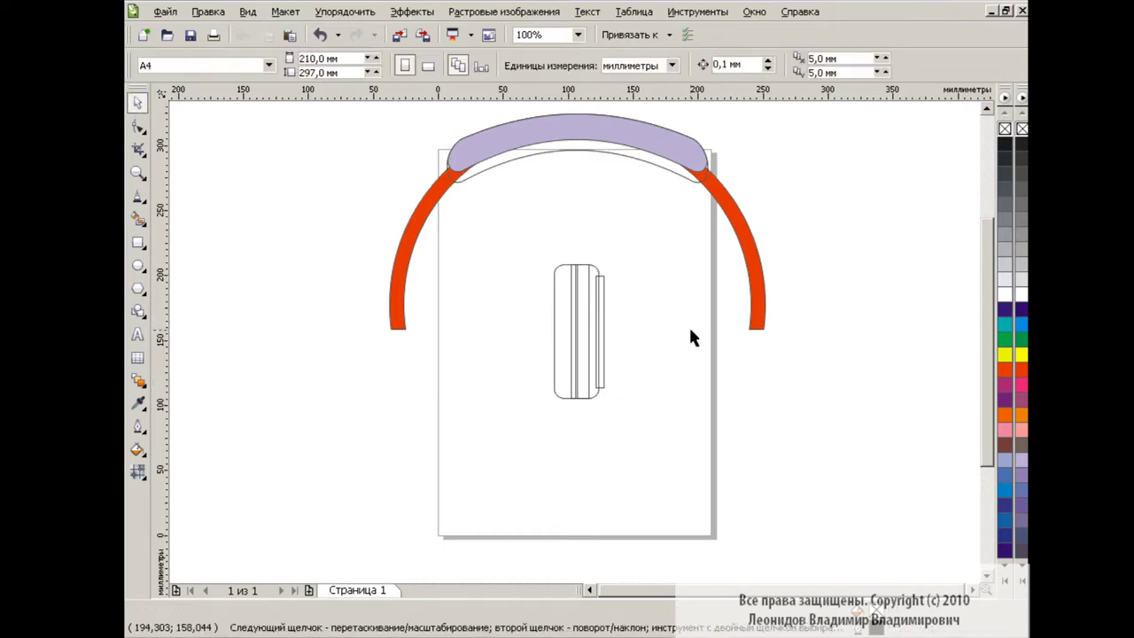
{"action": "left_click", "coordinate": [599, 328]}
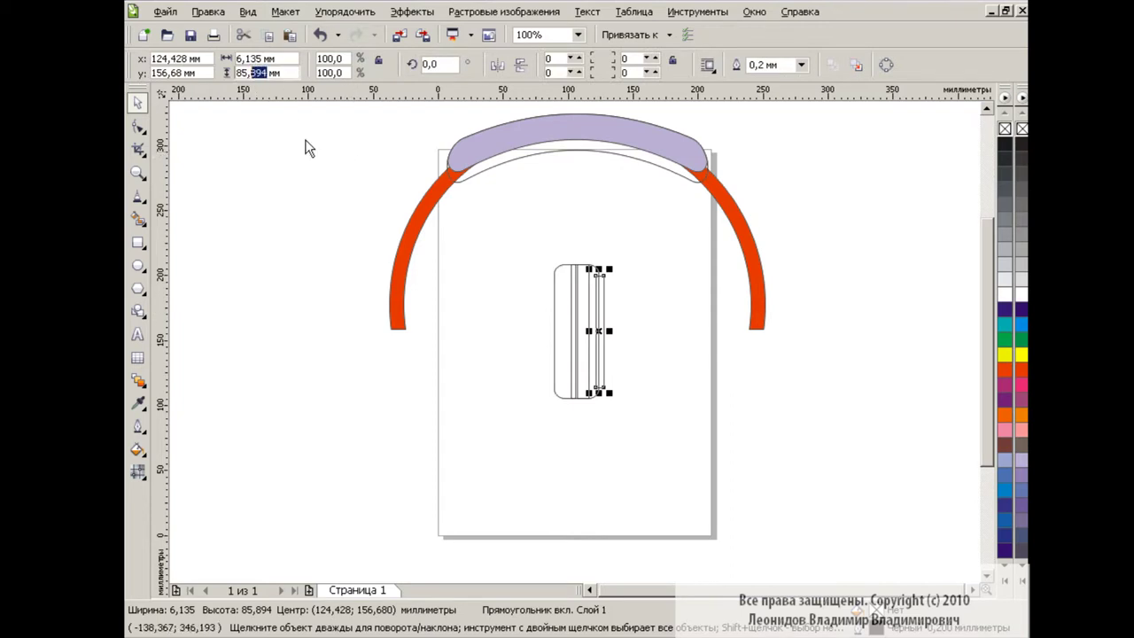
{"action": "type", "text": "9"}
{"action": "key", "text": "Return"}
{"action": "left_click", "coordinate": [658, 310]}
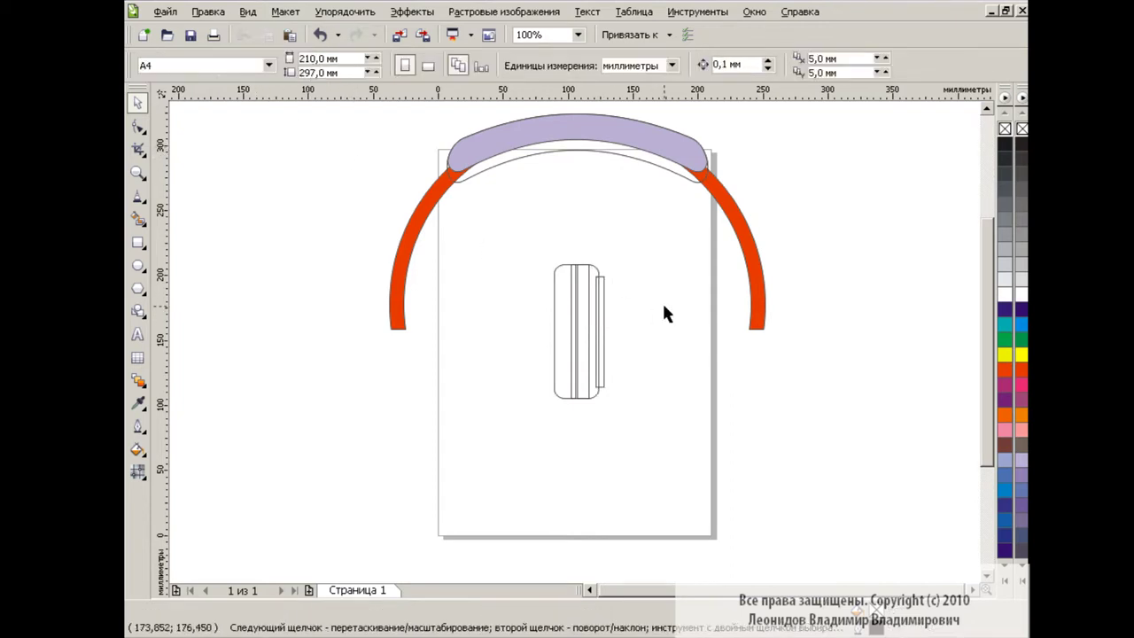
Step: Draw a tall ellipse, set its height to 85 mm, and move it over the block
{"action": "left_click", "coordinate": [138, 265]}
{"action": "left_click_drag", "start_coordinate": [609, 219], "coordinate": [686, 400]}
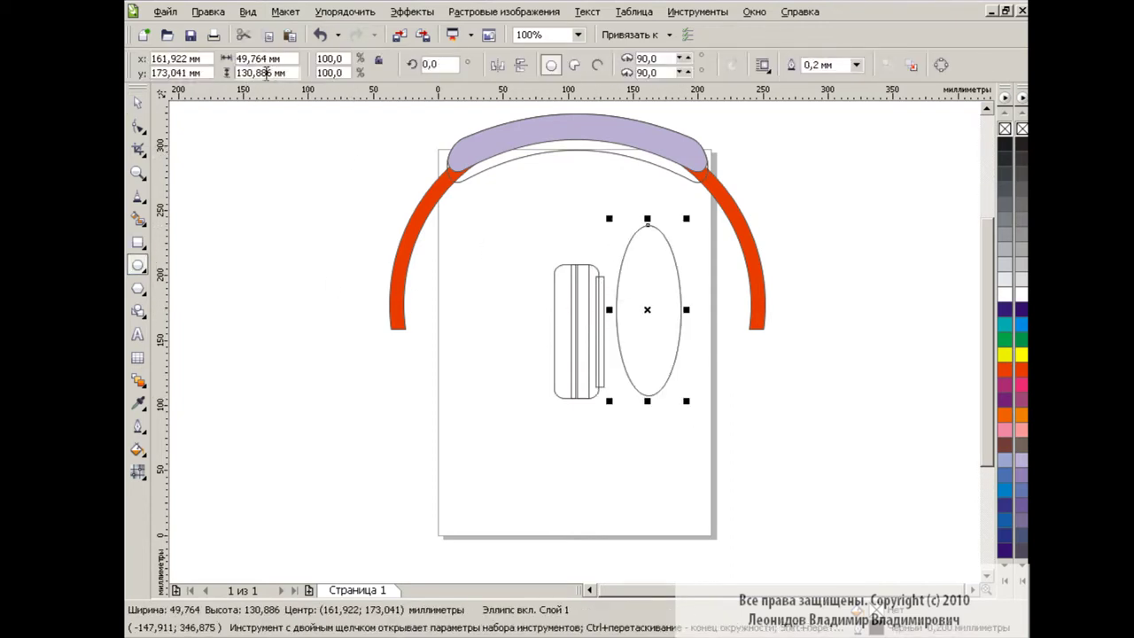
{"action": "left_click_drag", "start_coordinate": [273, 73], "coordinate": [237, 71]}
{"action": "type", "text": "85"}
{"action": "key", "text": "Return"}
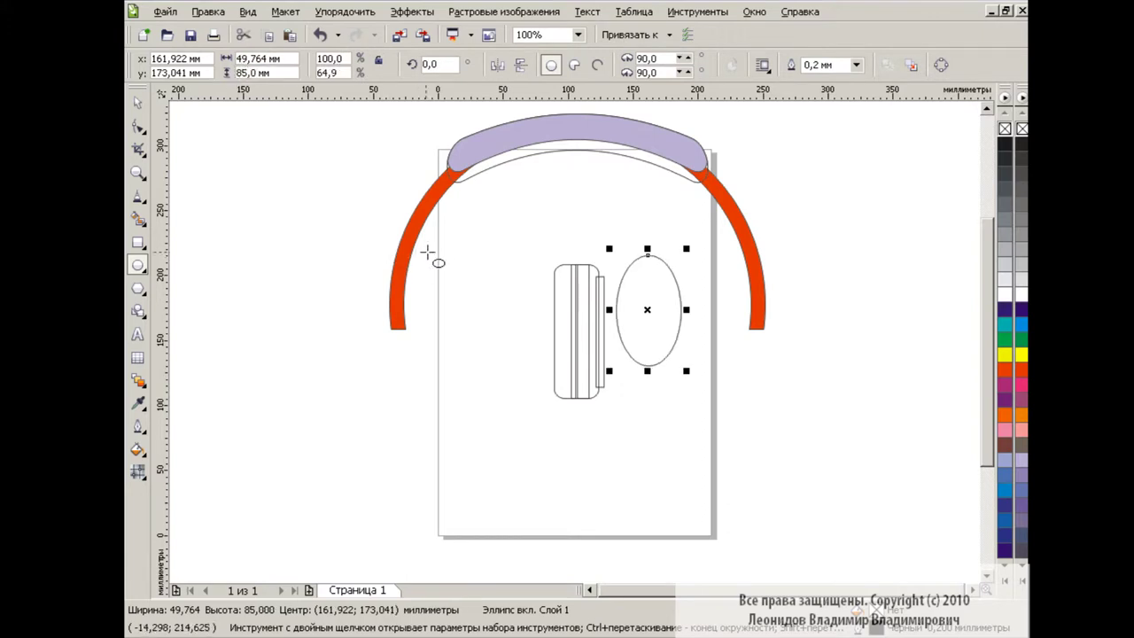
{"action": "key", "text": "space"}
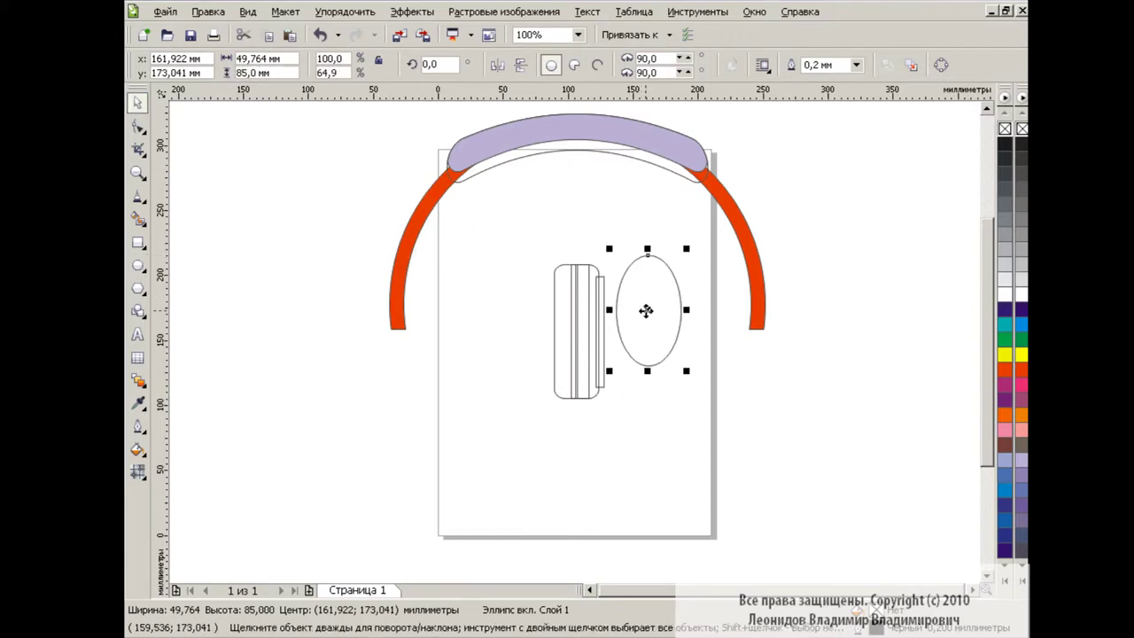
{"action": "left_click_drag", "start_coordinate": [646, 310], "coordinate": [599, 331]}
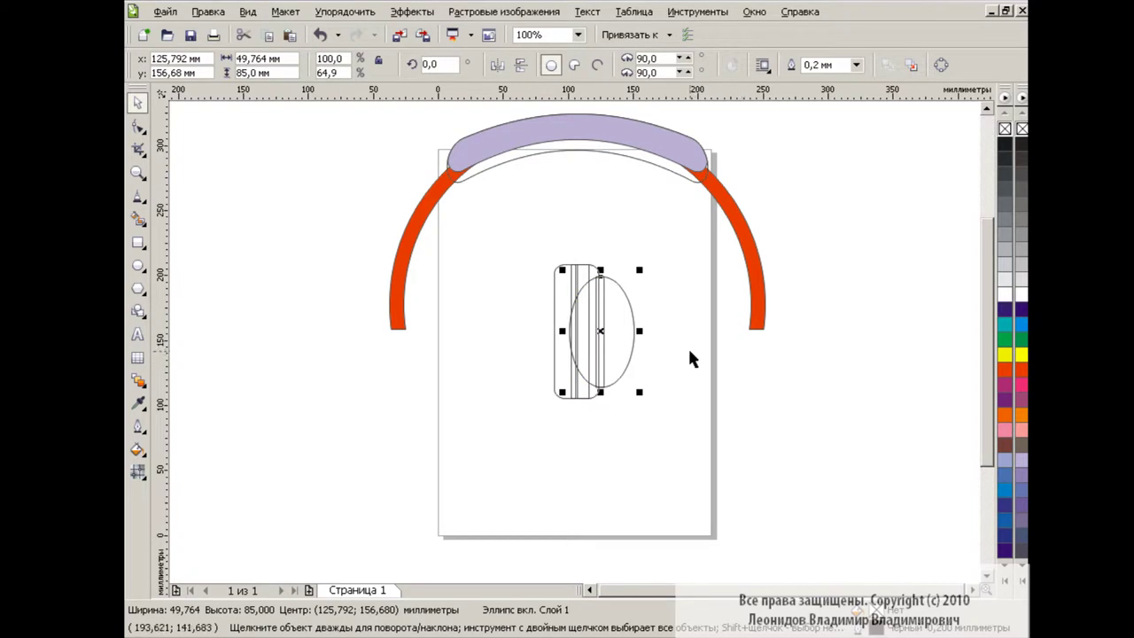
{"action": "left_click", "coordinate": [641, 295]}
Step: Centre-align all five earcup pieces using Align and Distribute
{"action": "left_click_drag", "start_coordinate": [670, 246], "coordinate": [506, 437]}
{"action": "left_click", "coordinate": [824, 64]}
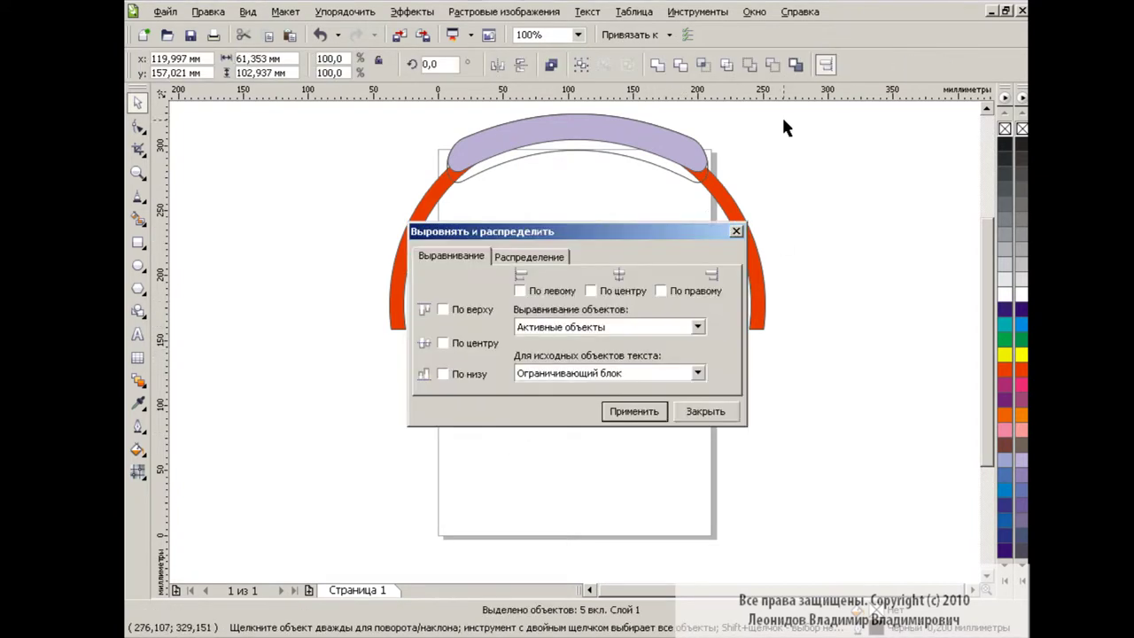
{"action": "left_click", "coordinate": [634, 411]}
{"action": "left_click", "coordinate": [705, 411]}
{"action": "left_click", "coordinate": [633, 333]}
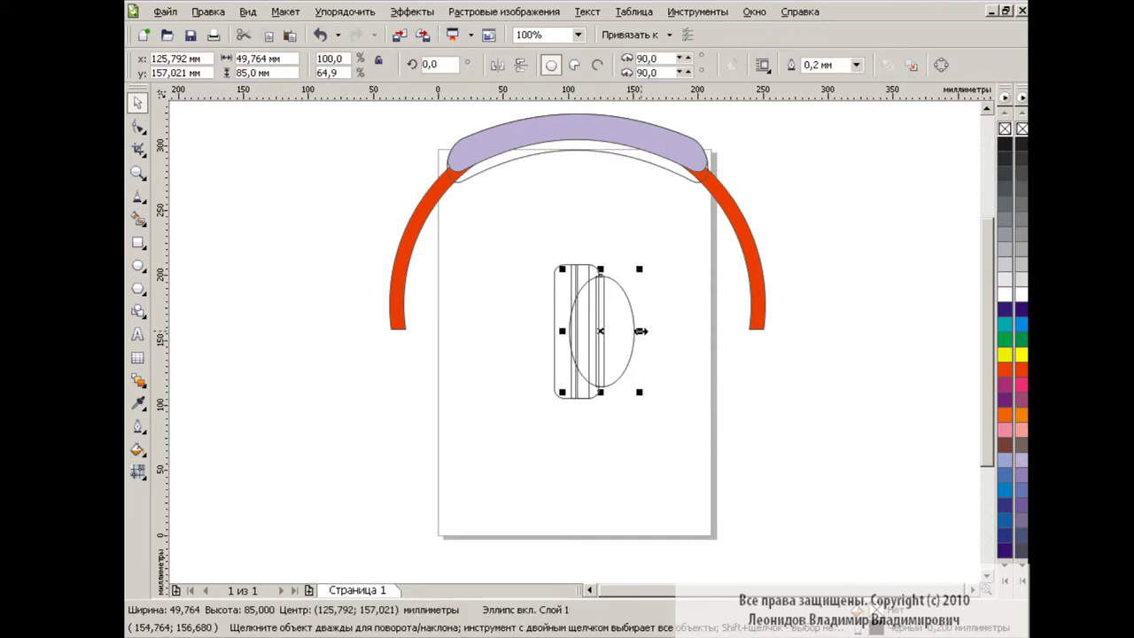
{"action": "left_click", "coordinate": [700, 334]}
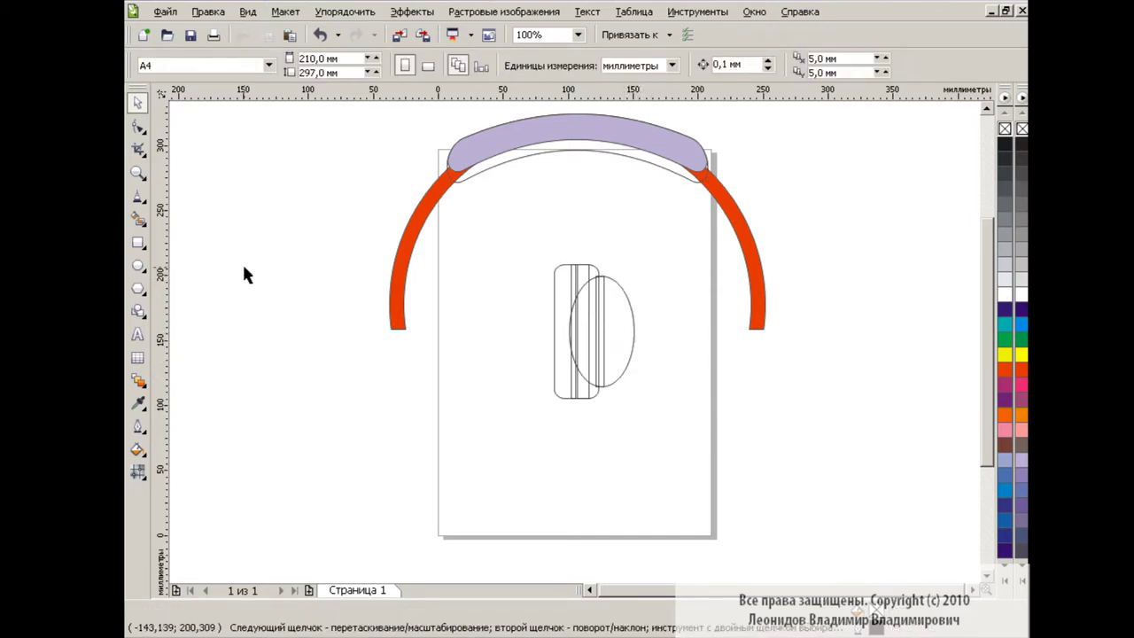
Step: Smart Fill the crescent right of the strip blue and remove the original ellipse
{"action": "left_click", "coordinate": [138, 219]}
{"action": "left_click", "coordinate": [615, 333]}
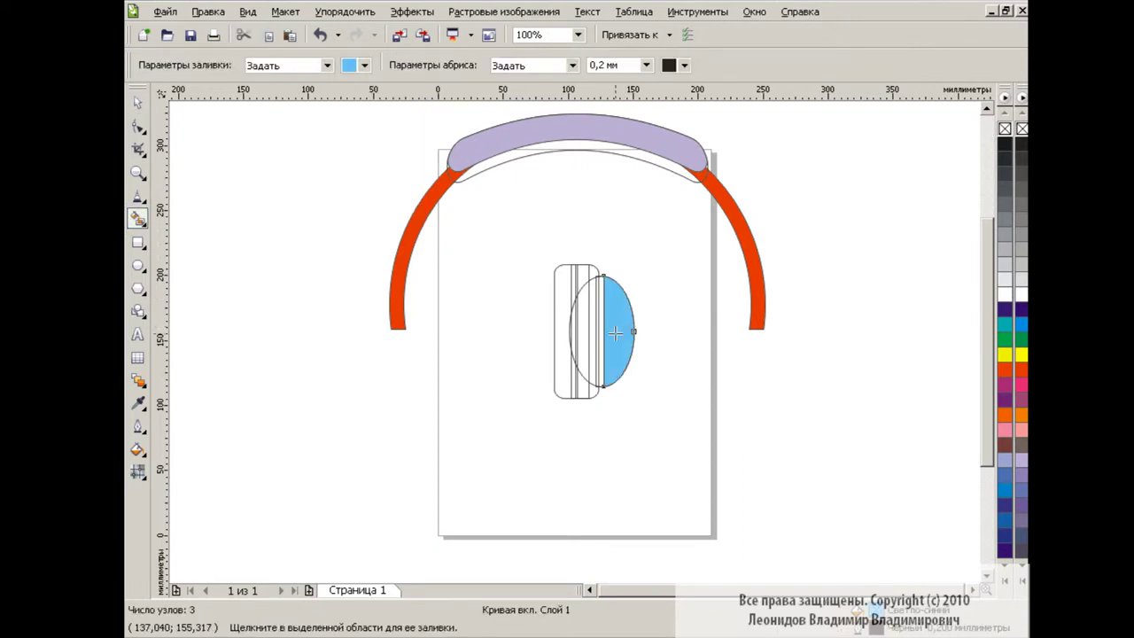
{"action": "key", "text": "space"}
{"action": "key", "text": "Escape"}
{"action": "left_click", "coordinate": [582, 374]}
{"action": "left_click", "coordinate": [673, 350]}
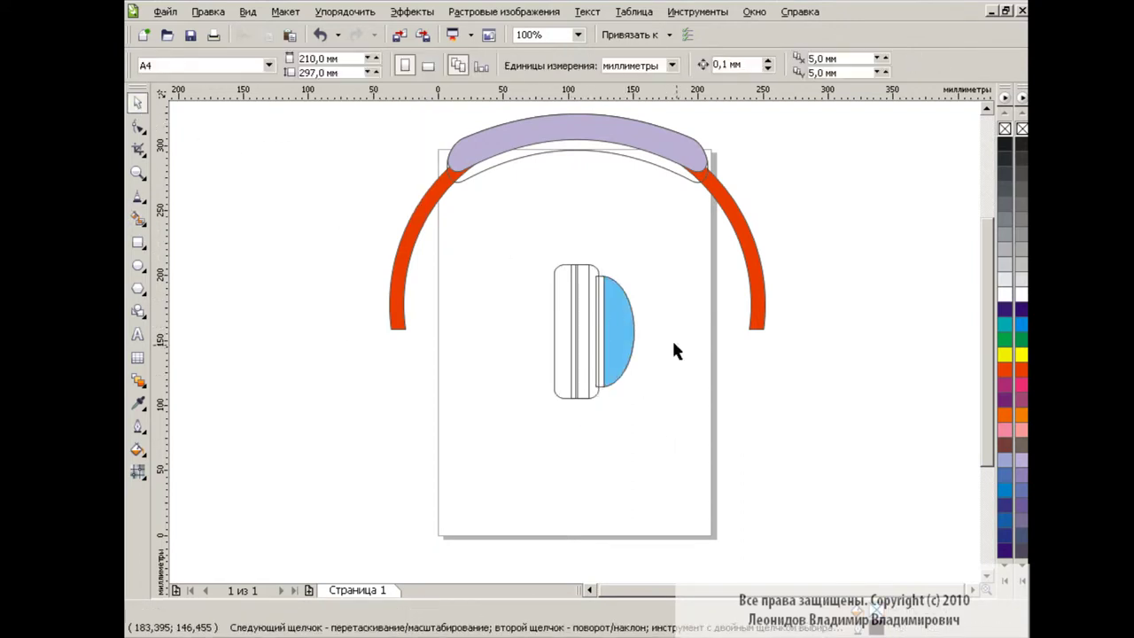
Step: Adjust the blue dome's right, bottom and top-right nodes into a fuller curve
{"action": "left_click", "coordinate": [624, 323]}
{"action": "key", "text": "F10"}
{"action": "left_click", "coordinate": [635, 330]}
{"action": "left_click_drag", "start_coordinate": [635, 329], "coordinate": [642, 326]}
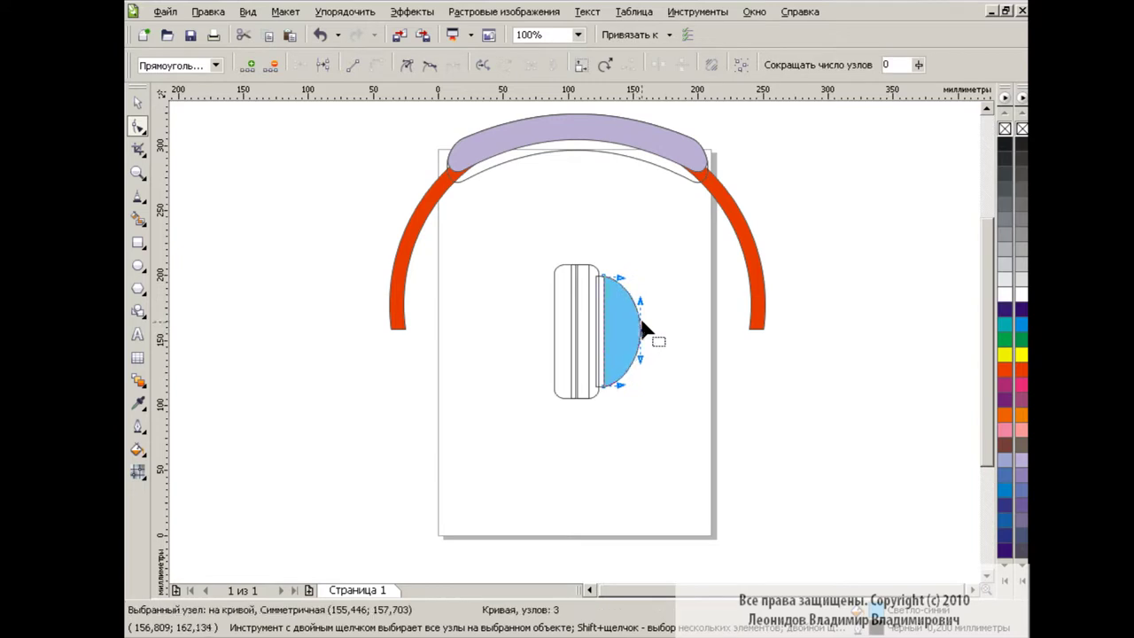
{"action": "left_click", "coordinate": [603, 387]}
{"action": "left_click_drag", "start_coordinate": [620, 386], "coordinate": [636, 395]}
{"action": "left_click_drag", "start_coordinate": [640, 342], "coordinate": [640, 337]}
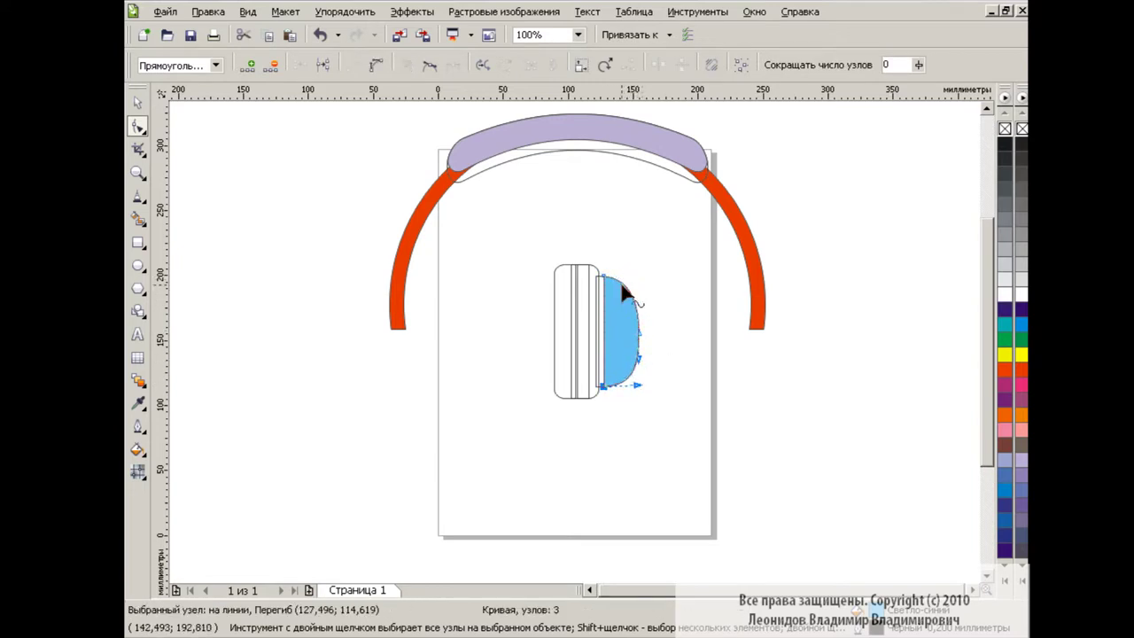
{"action": "mouse_move", "coordinate": [623, 292]}
{"action": "left_mouse_down"}
{"action": "mouse_move", "coordinate": [650, 341]}
{"action": "mouse_move", "coordinate": [648, 312]}
{"action": "left_mouse_up"}
{"action": "left_click", "coordinate": [683, 328]}
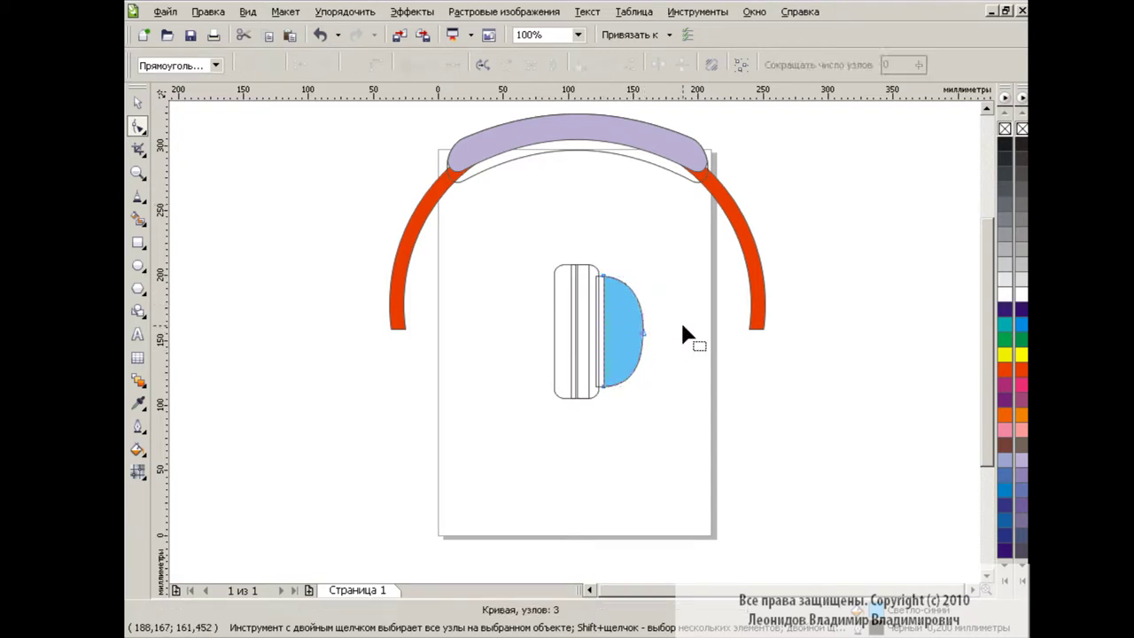
{"action": "key", "text": "space"}
{"action": "left_click", "coordinate": [461, 411]}
Step: Move the earcup group under the arch's right end, rotate it to 351.1°, and nudge it into place
{"action": "left_click_drag", "start_coordinate": [718, 492], "coordinate": [718, 492]}
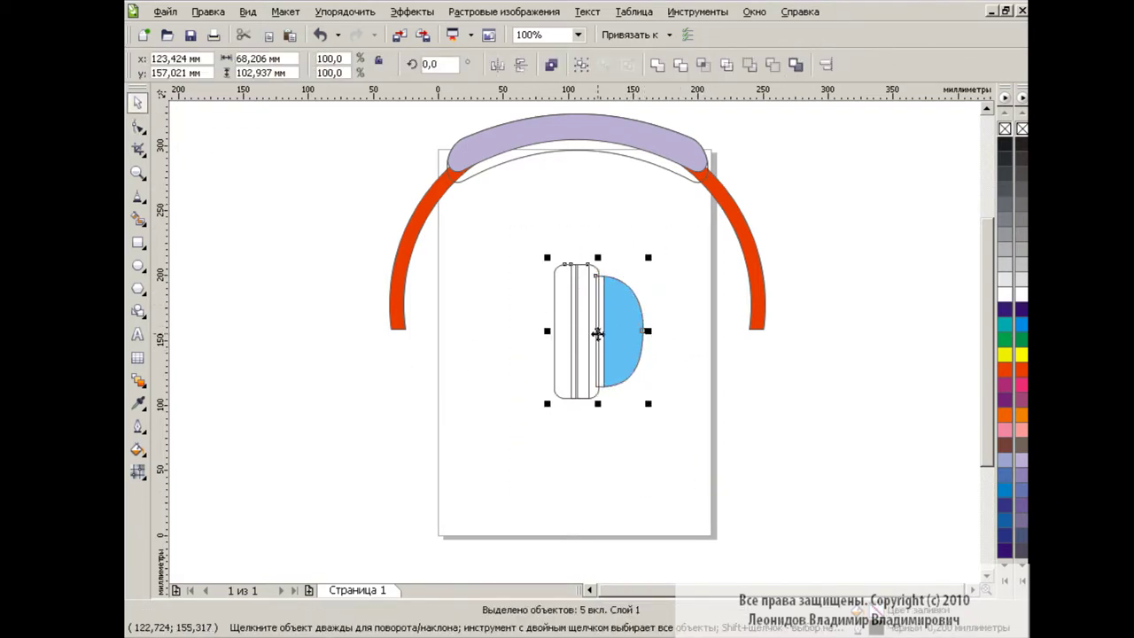
{"action": "left_click_drag", "start_coordinate": [594, 329], "coordinate": [772, 389]}
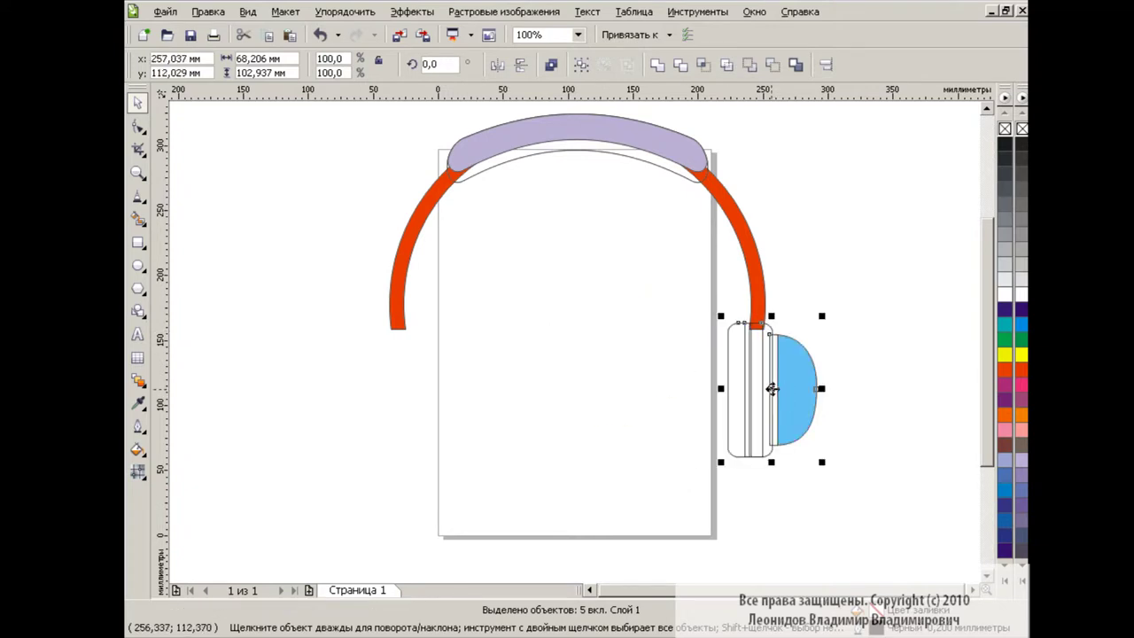
{"action": "left_click", "coordinate": [771, 390]}
{"action": "mouse_move", "coordinate": [822, 313]}
{"action": "left_mouse_down"}
{"action": "mouse_move", "coordinate": [865, 328]}
{"action": "mouse_move", "coordinate": [686, 456]}
{"action": "left_mouse_up"}
{"action": "left_click", "coordinate": [865, 327]}
{"action": "left_click_drag", "start_coordinate": [767, 389], "coordinate": [763, 391]}
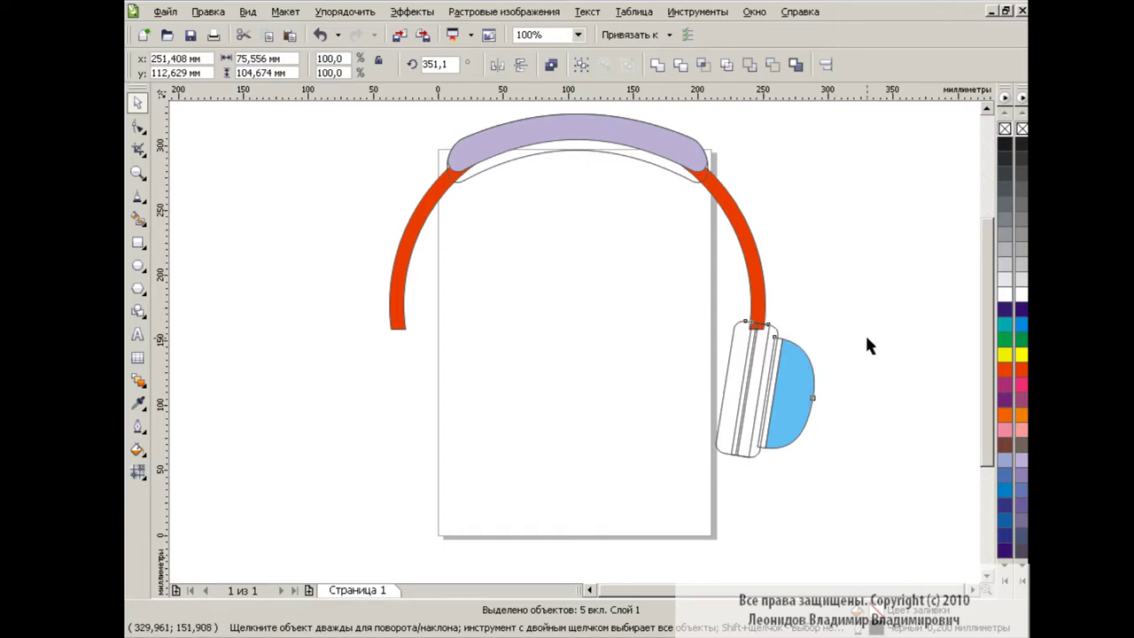
{"action": "left_click", "coordinate": [862, 336]}
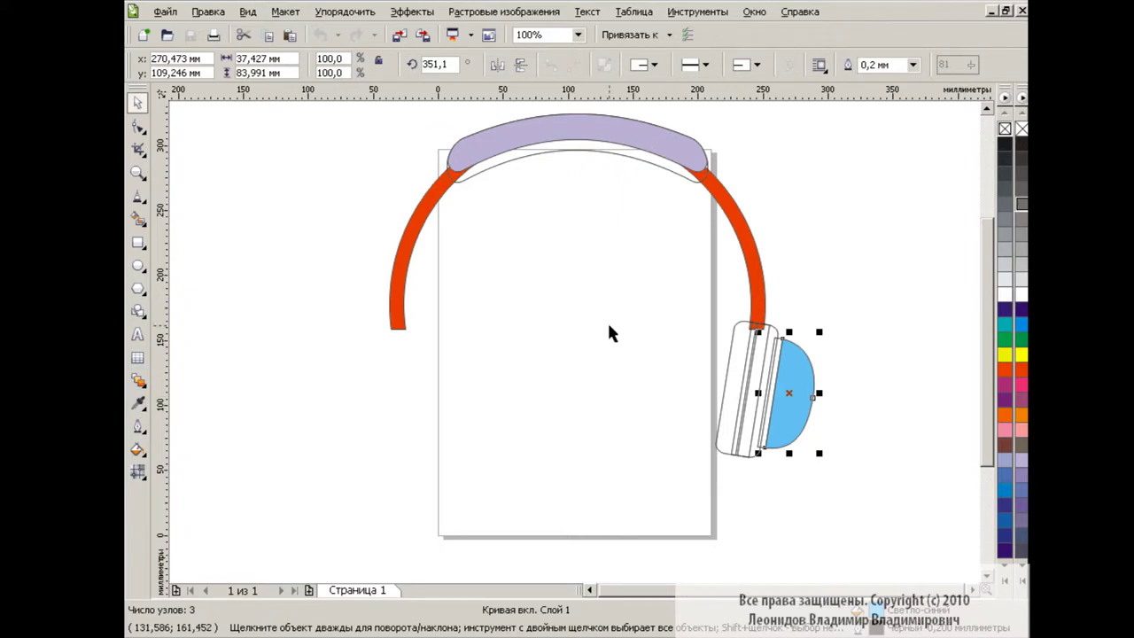
Step: Paste a copy of the blue earcup, shrink it to 67.2%, and move it up inside the cup
{"action": "left_click", "coordinate": [291, 37]}
{"action": "left_click_drag", "start_coordinate": [824, 458], "coordinate": [813, 437]}
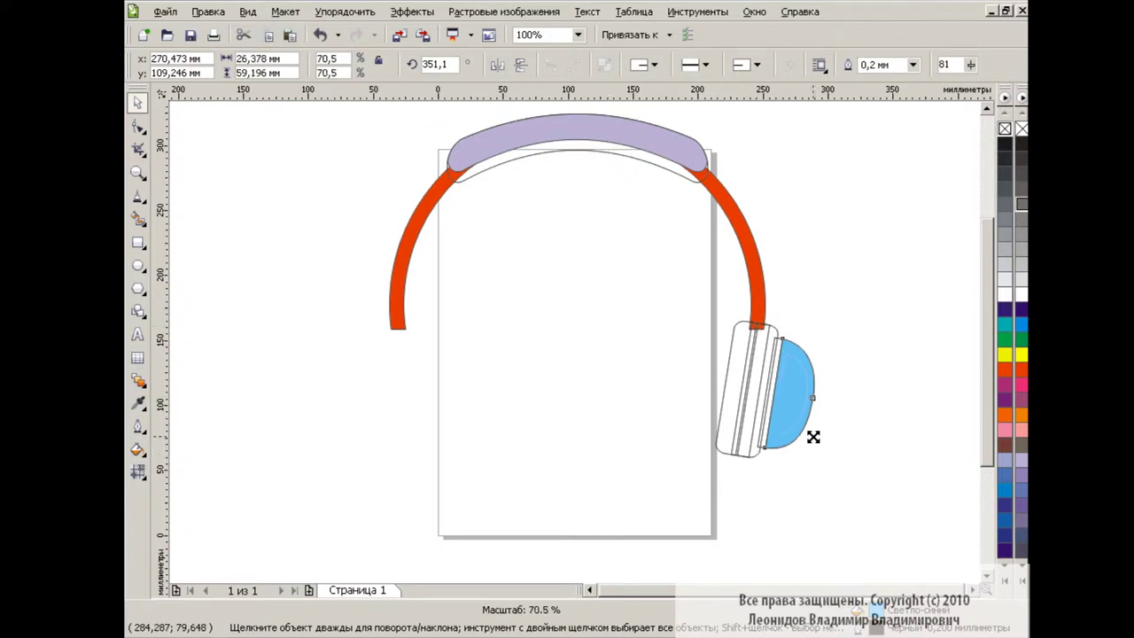
{"action": "left_click_drag", "start_coordinate": [790, 397], "coordinate": [792, 383]}
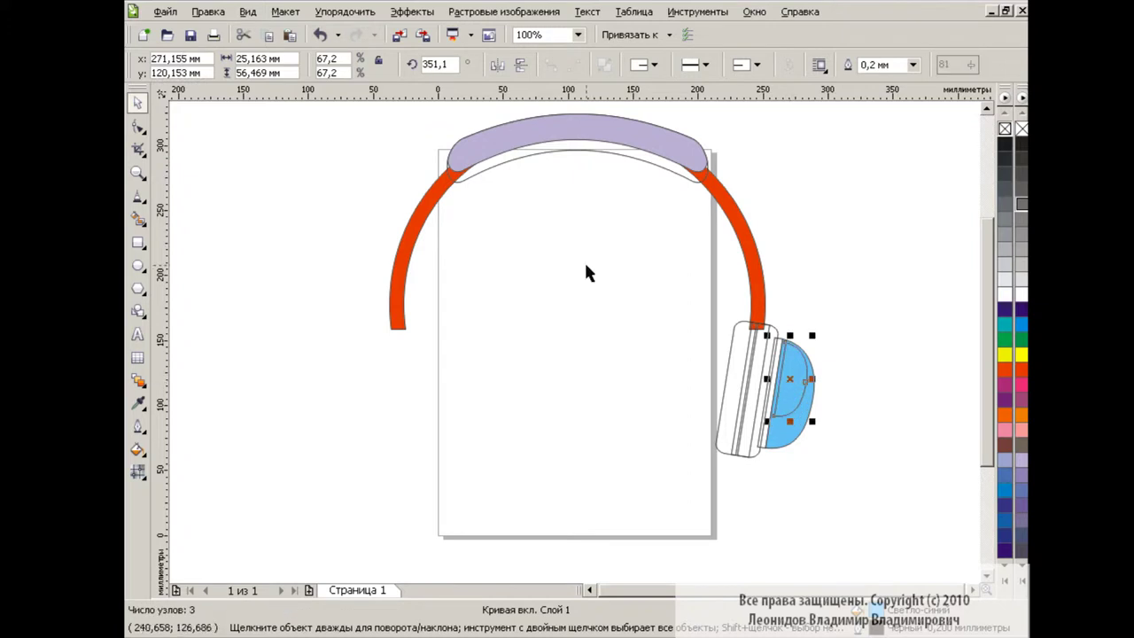
Step: Reshape the small copy's nodes into a smooth inner curve across the dome
{"action": "key", "text": "F10"}
{"action": "left_click", "coordinate": [806, 387]}
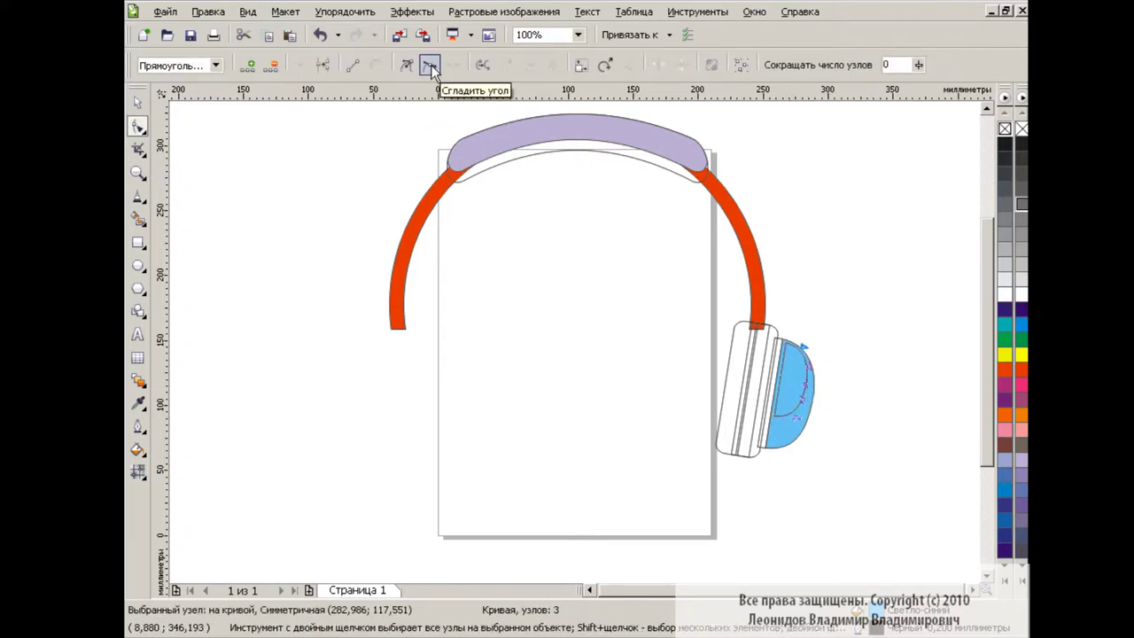
{"action": "left_click", "coordinate": [429, 65]}
{"action": "left_click_drag", "start_coordinate": [807, 388], "coordinate": [810, 386]}
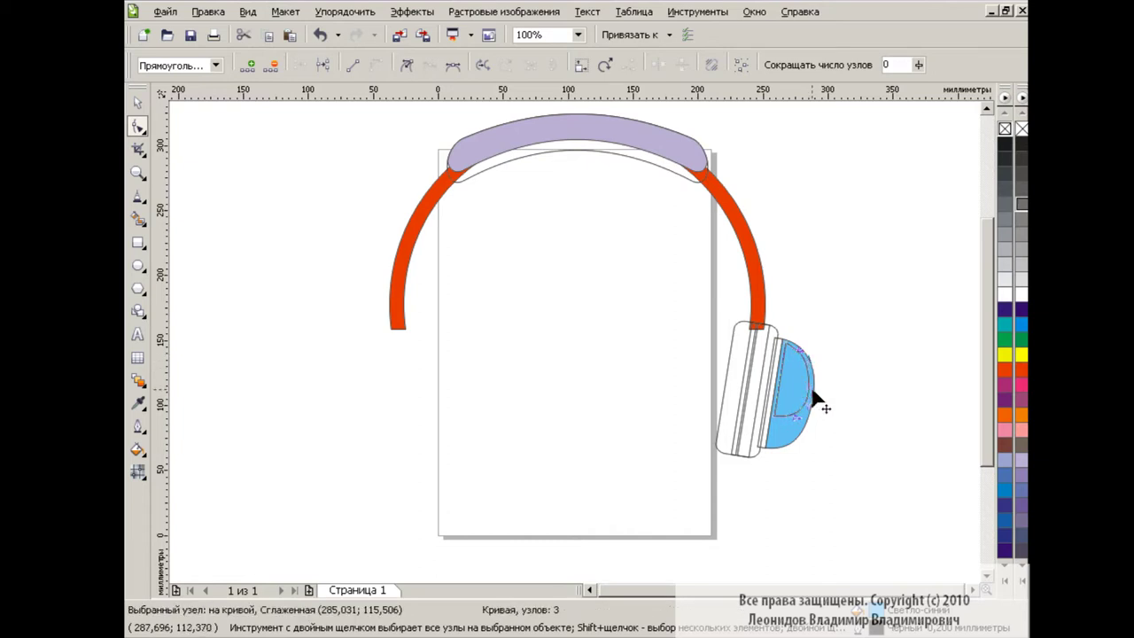
{"action": "left_click_drag", "start_coordinate": [808, 414], "coordinate": [809, 413]}
{"action": "left_click", "coordinate": [842, 379]}
{"action": "left_click_drag", "start_coordinate": [800, 362], "coordinate": [798, 362]}
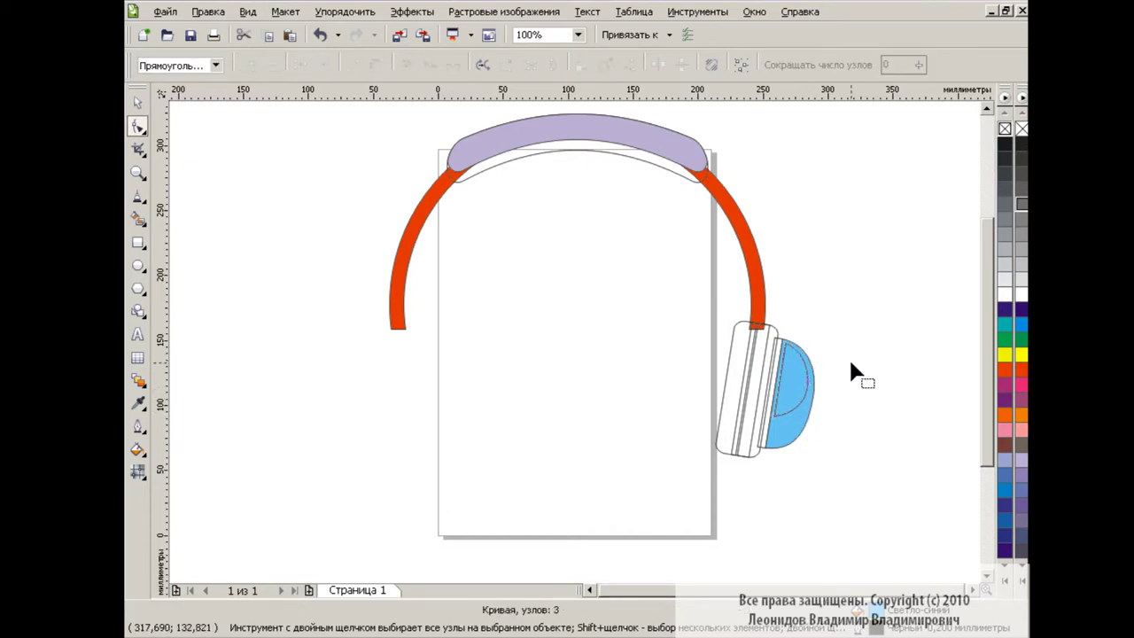
{"action": "key", "text": "space"}
Step: Fill the large outer earcup black
{"action": "left_click", "coordinate": [576, 305]}
{"action": "left_click", "coordinate": [799, 427]}
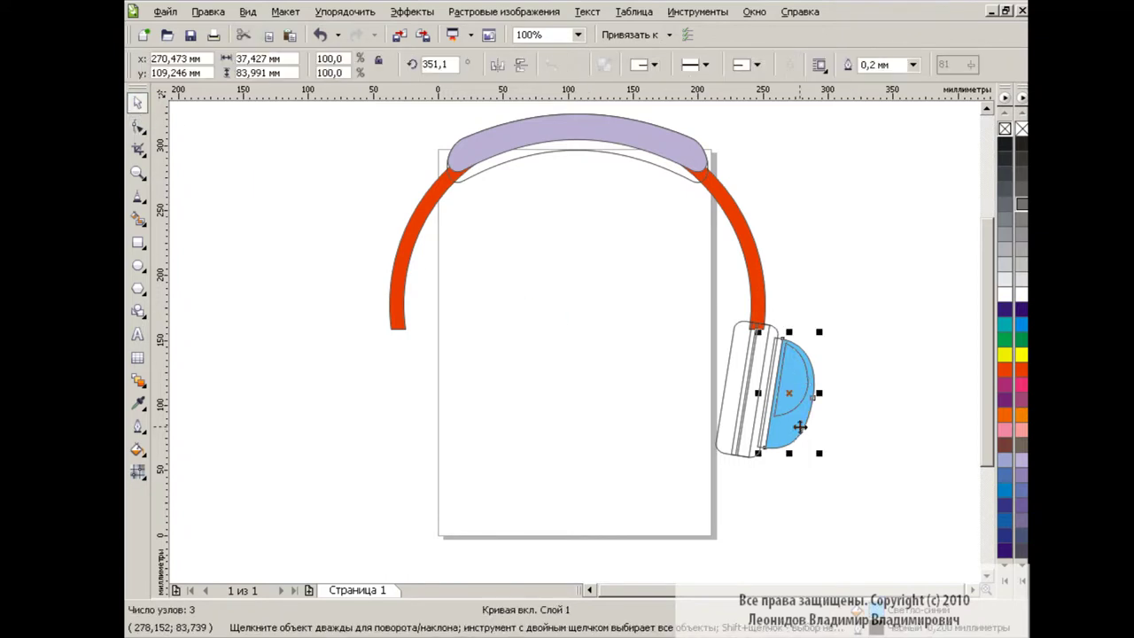
{"action": "left_click", "coordinate": [1021, 149]}
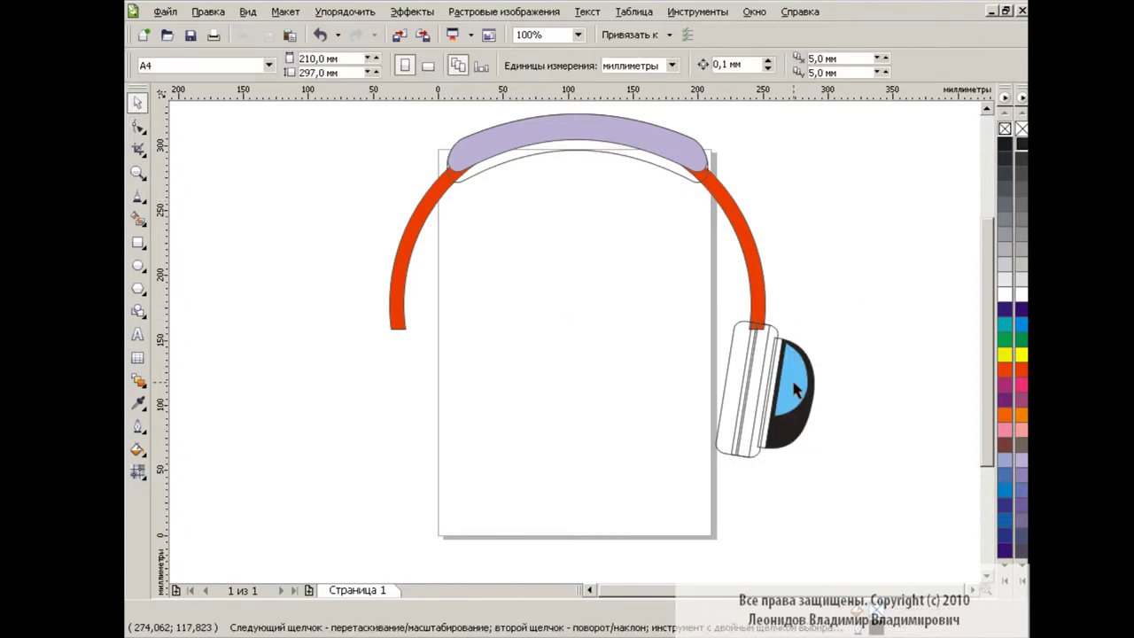
Step: Fill the inner shape 50% black and blend it into the black earcup
{"action": "left_click", "coordinate": [801, 381]}
{"action": "left_click", "coordinate": [1019, 220]}
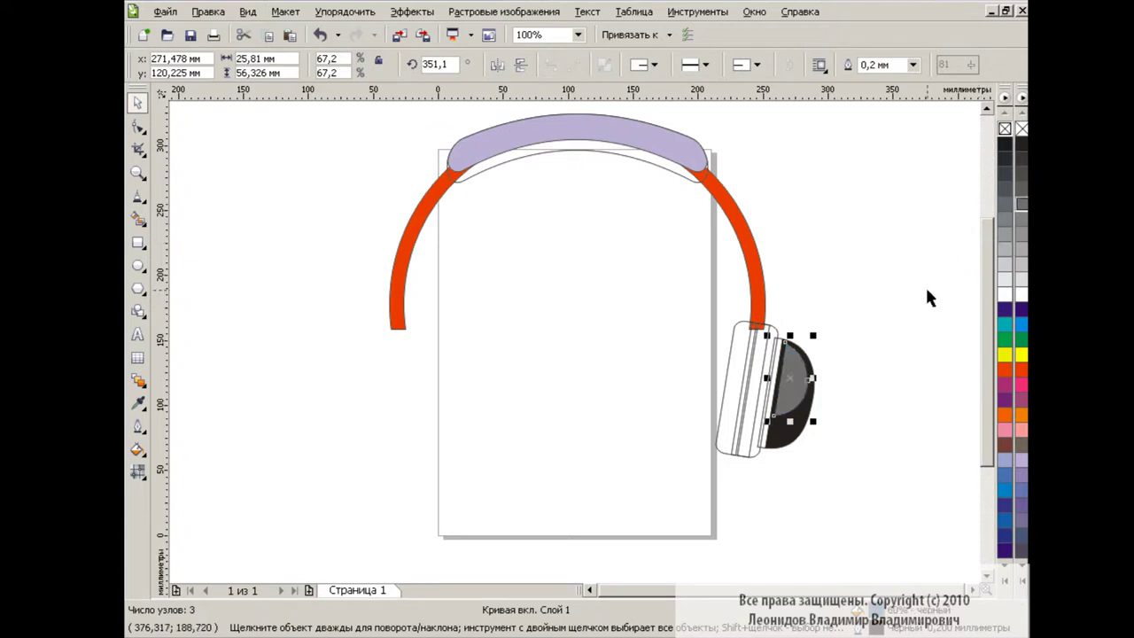
{"action": "left_click", "coordinate": [138, 381]}
{"action": "left_click_drag", "start_coordinate": [789, 380], "coordinate": [814, 449]}
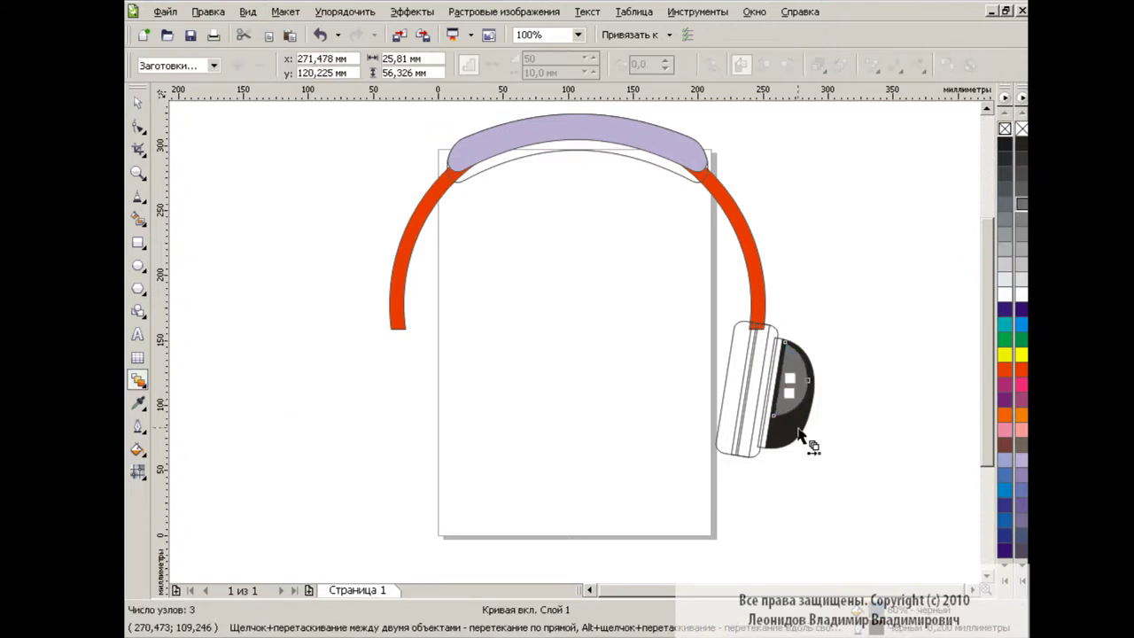
Step: Select the narrow strip rectangle beside the cup, cancelling an accidental move
{"action": "left_click", "coordinate": [139, 104]}
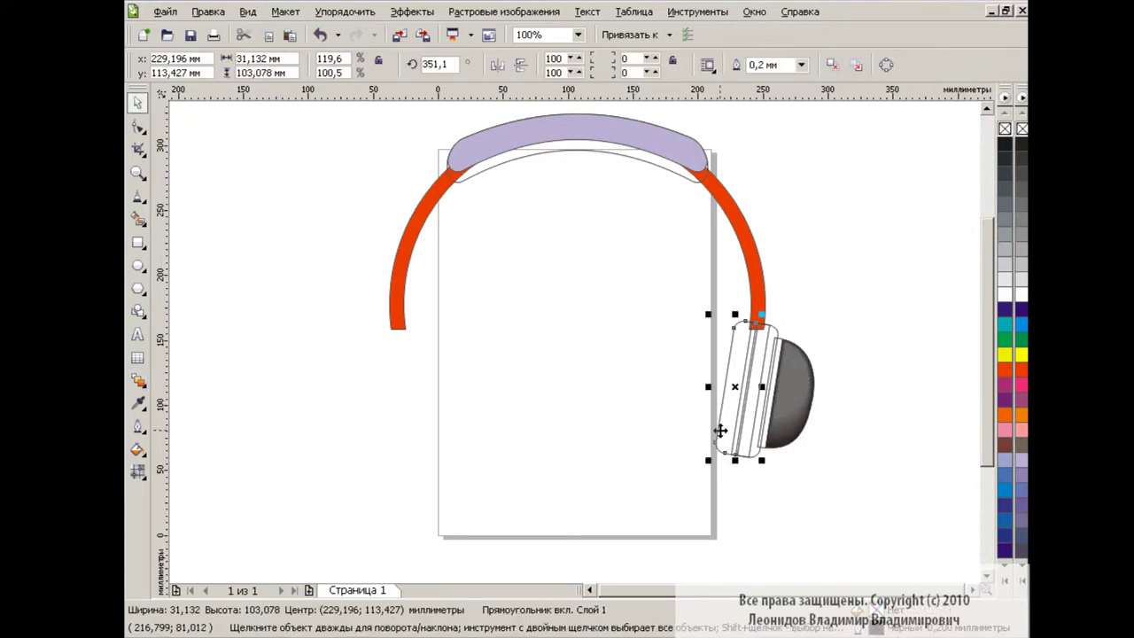
{"action": "key", "text": "Escape"}
{"action": "left_click", "coordinate": [780, 346]}
{"action": "key", "text": "Escape"}
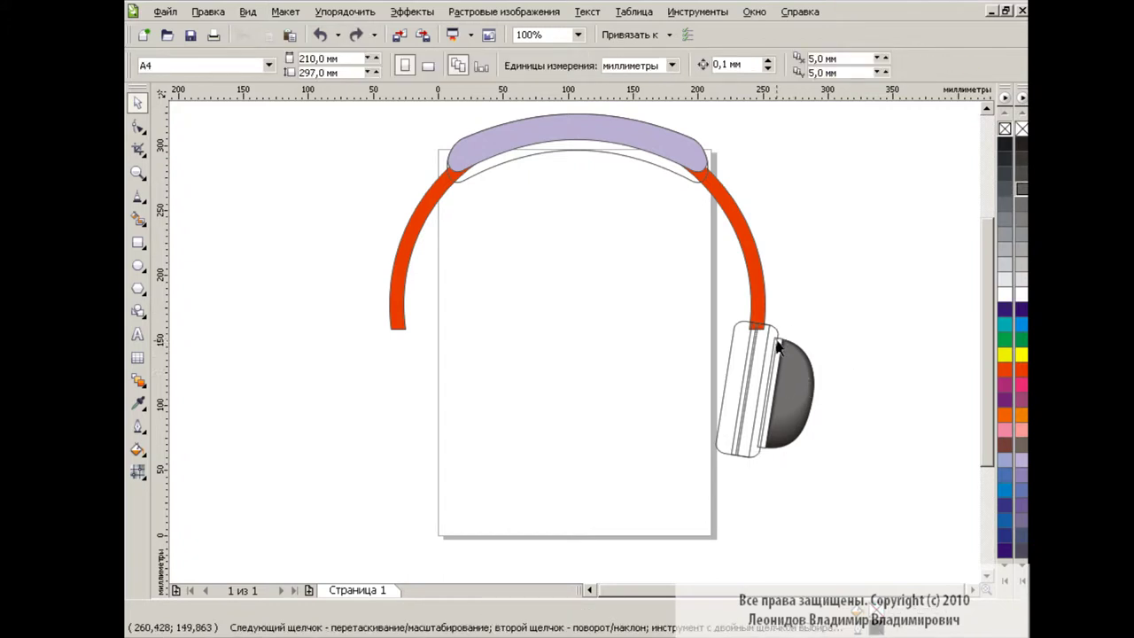
{"action": "left_click", "coordinate": [782, 363]}
{"action": "left_click_drag", "start_coordinate": [768, 389], "coordinate": [842, 390]}
{"action": "key", "text": "Escape"}
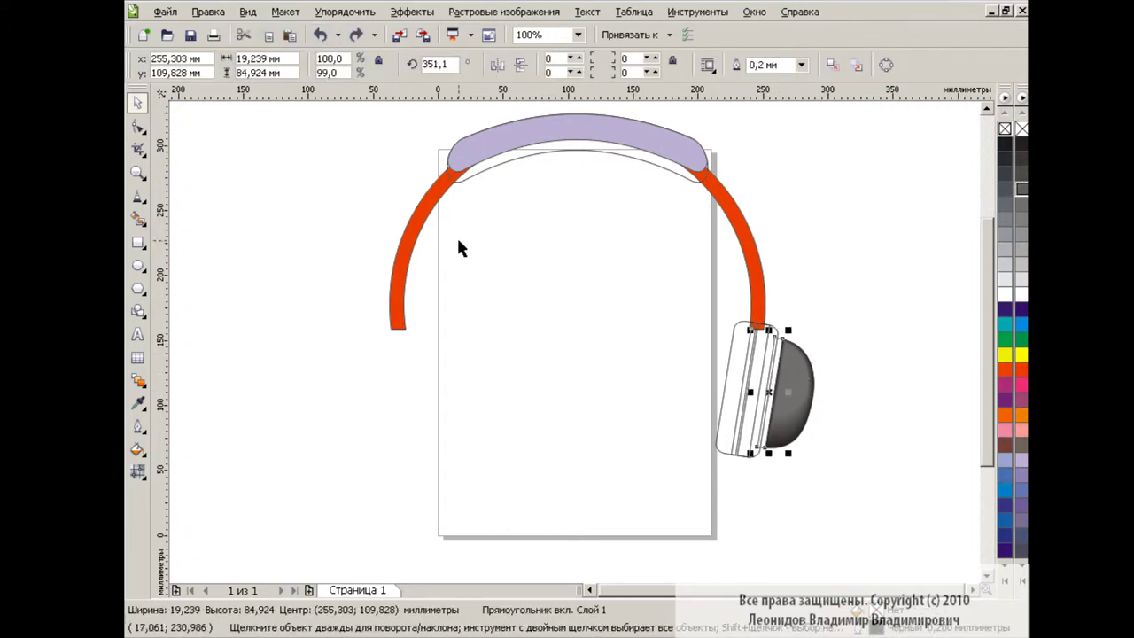
Step: Give the strip a custom fountain fill from black to black with a white stop near 53%
{"action": "left_click", "coordinate": [140, 449]}
{"action": "left_click", "coordinate": [177, 474]}
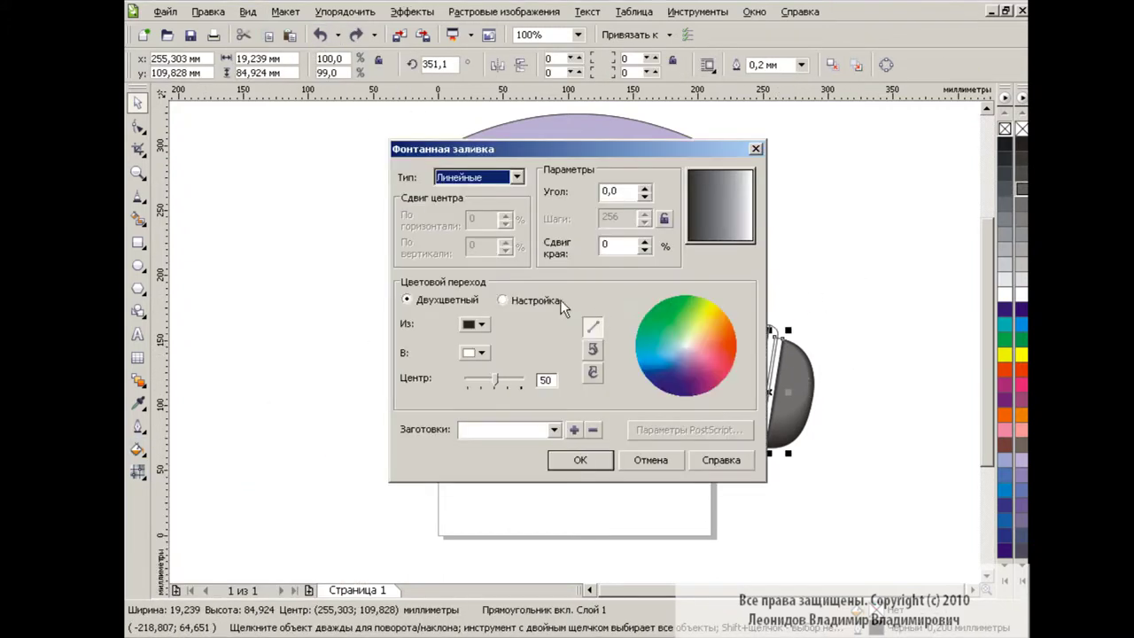
{"action": "left_click", "coordinate": [526, 299]}
{"action": "left_click", "coordinate": [613, 352]}
{"action": "left_click", "coordinate": [628, 299]}
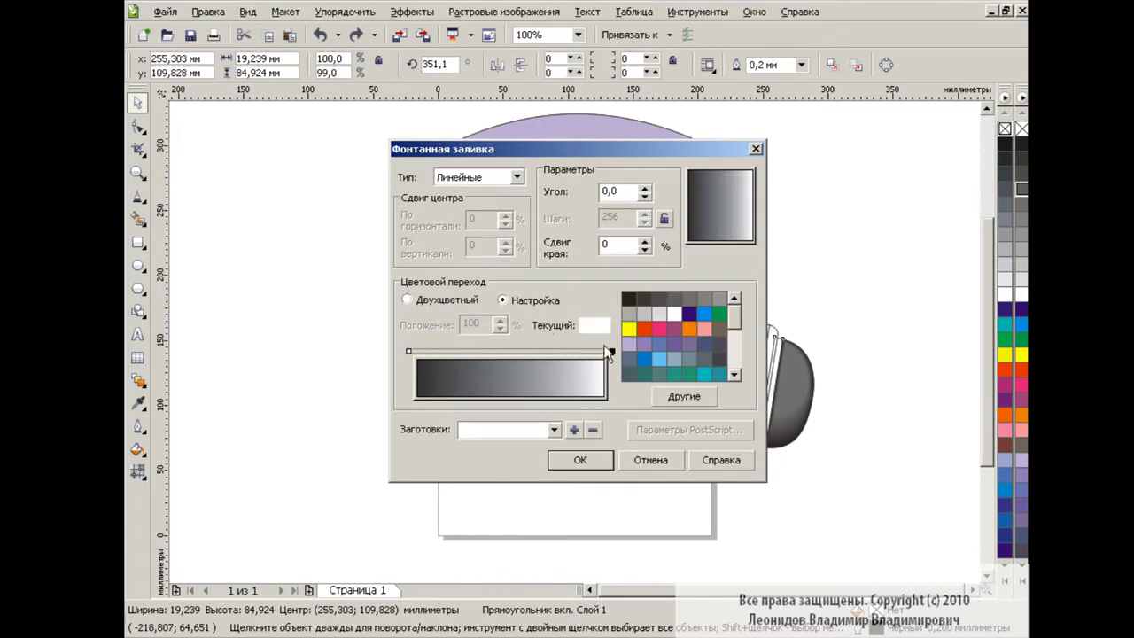
{"action": "double_click", "coordinate": [518, 352]}
{"action": "left_click", "coordinate": [673, 315]}
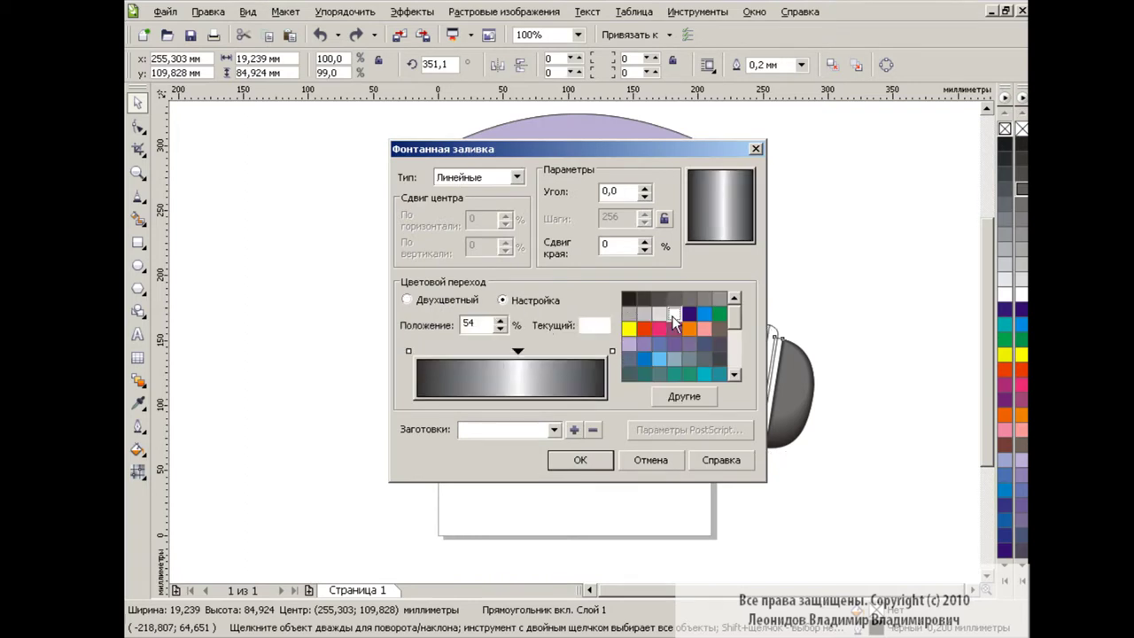
{"action": "left_click_drag", "start_coordinate": [520, 352], "coordinate": [516, 352]}
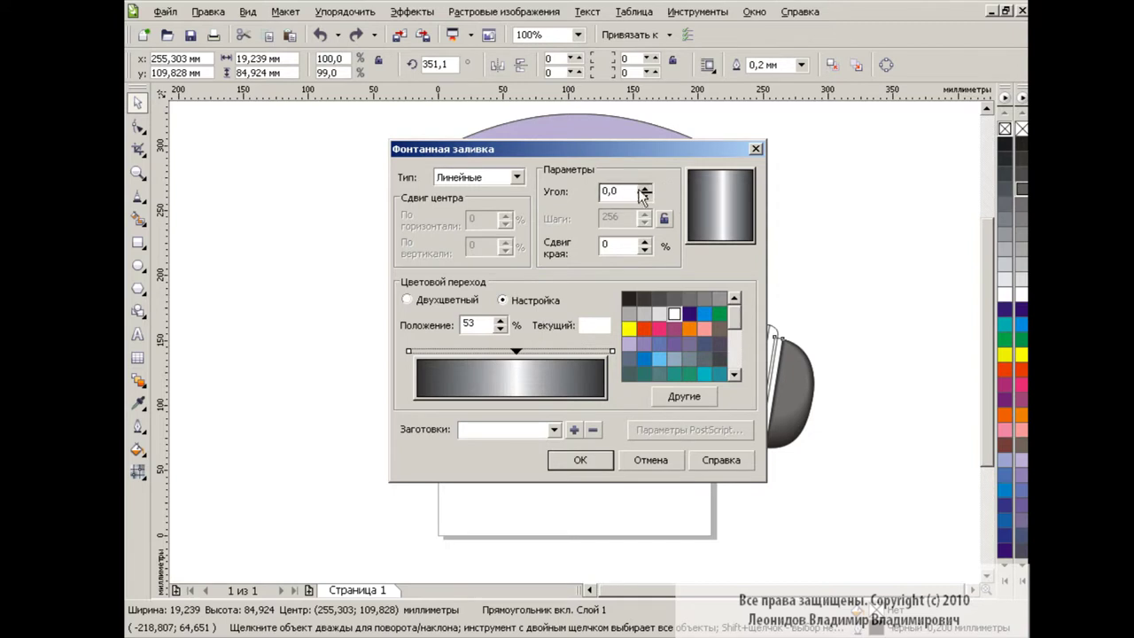
Step: Set the gradient angle to 351°, adjust its direction in the preview, and apply it
{"action": "double_click", "coordinate": [611, 191]}
{"action": "type", "text": "351"}
{"action": "key", "text": "Tab"}
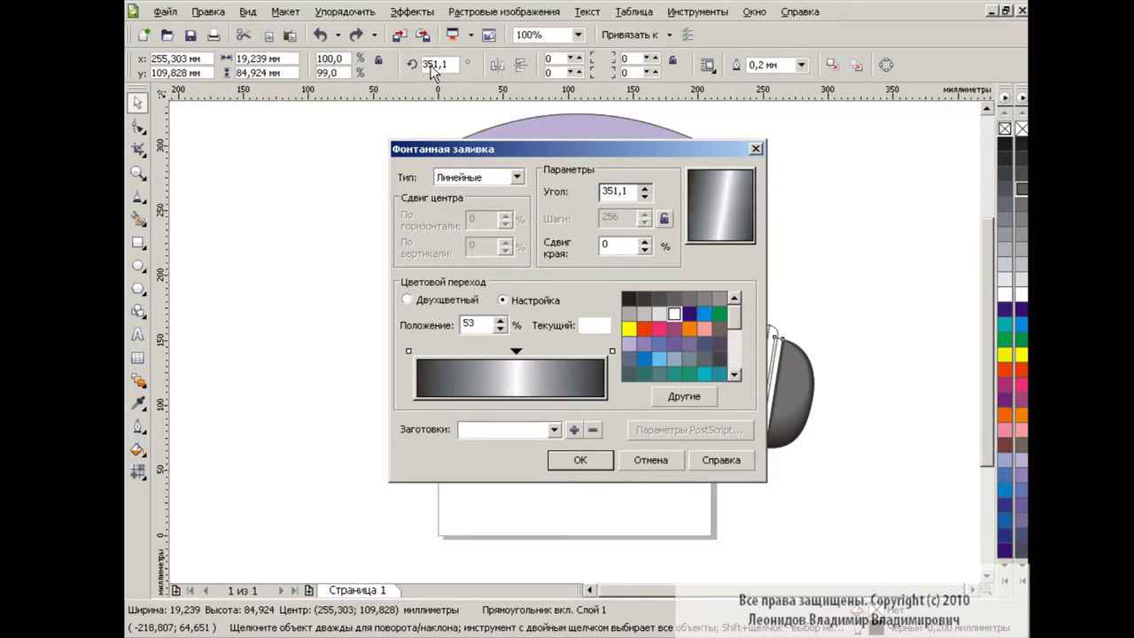
{"action": "left_click_drag", "start_coordinate": [702, 202], "coordinate": [713, 241]}
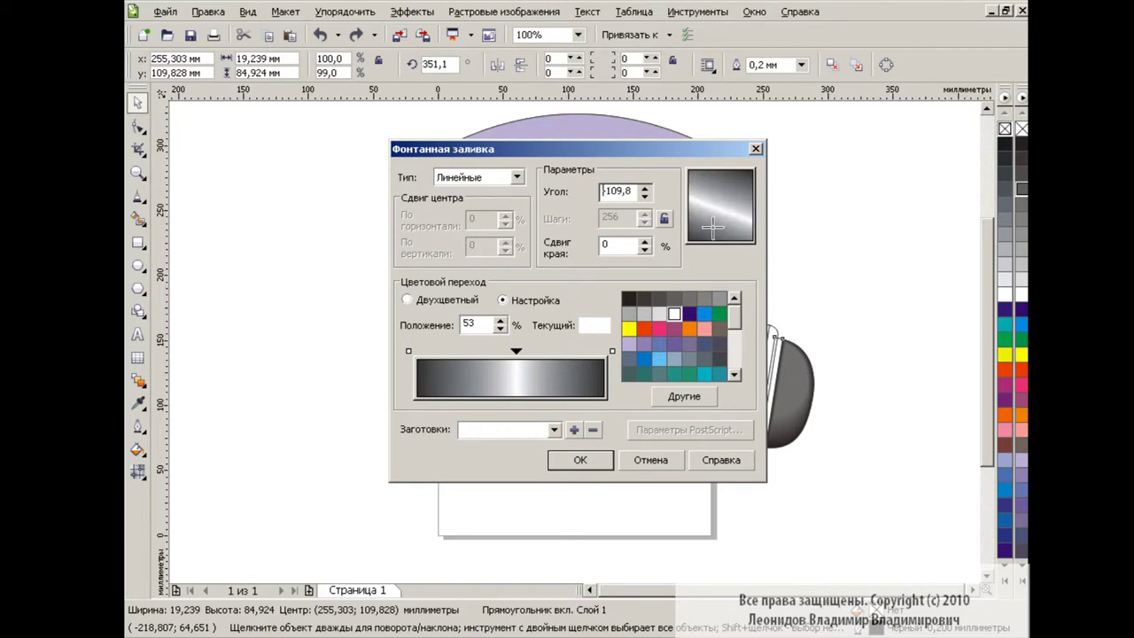
{"action": "left_click", "coordinate": [580, 460]}
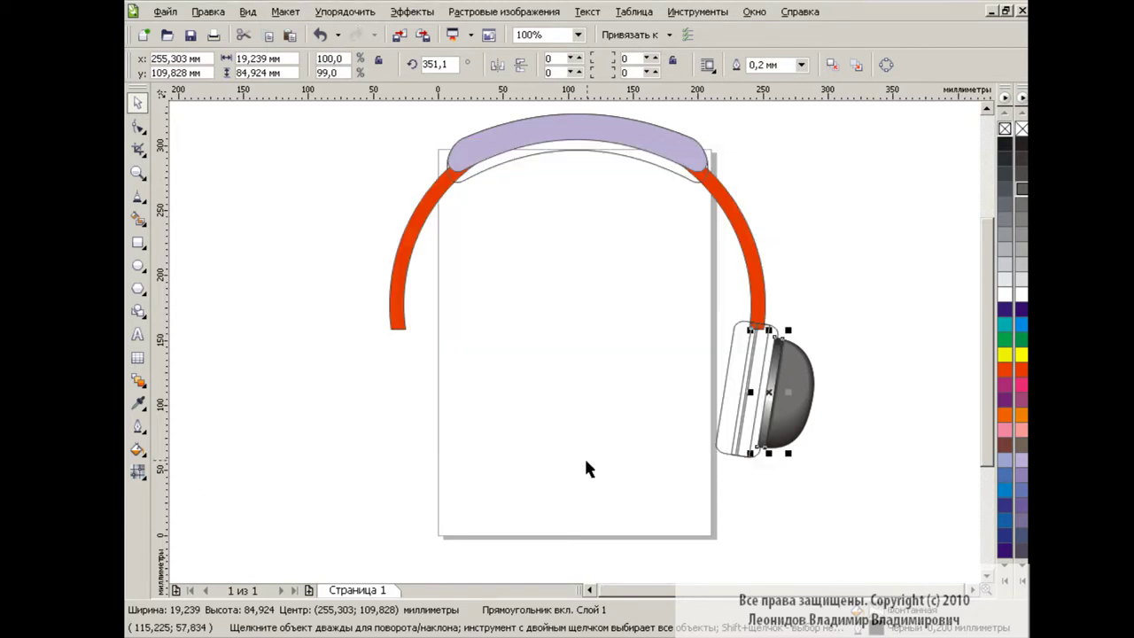
Step: Redraw the strip's gradient vector along its length at about −97.5° and add a colour stop
{"action": "left_click", "coordinate": [139, 472]}
{"action": "left_click", "coordinate": [178, 483]}
{"action": "left_click_drag", "start_coordinate": [777, 334], "coordinate": [760, 450]}
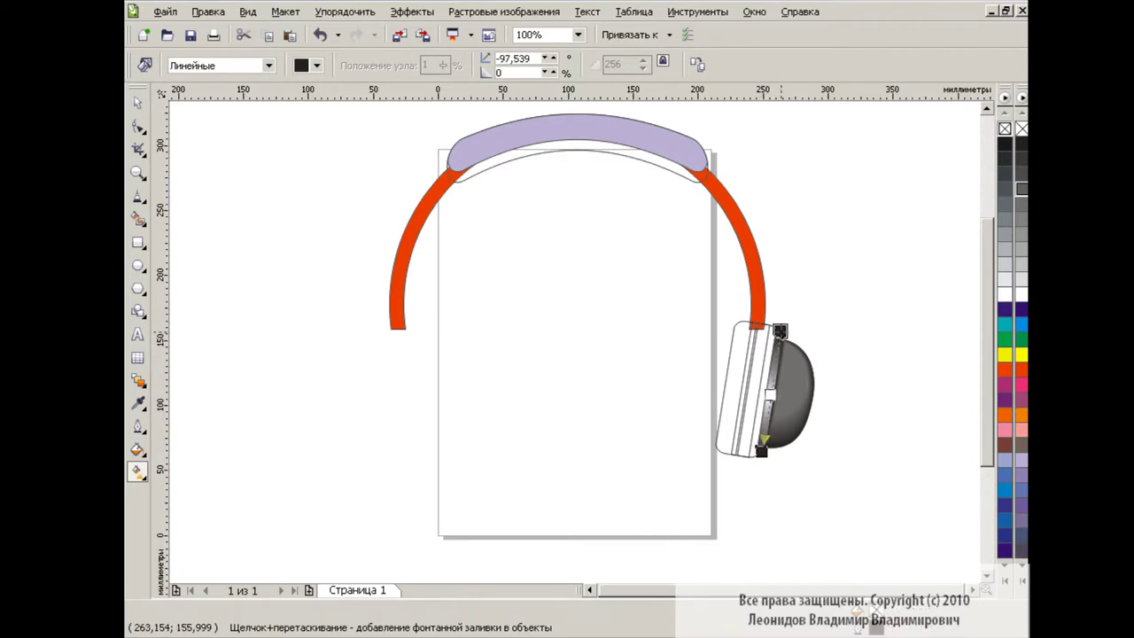
{"action": "double_click", "coordinate": [766, 407]}
{"action": "key", "text": "space"}
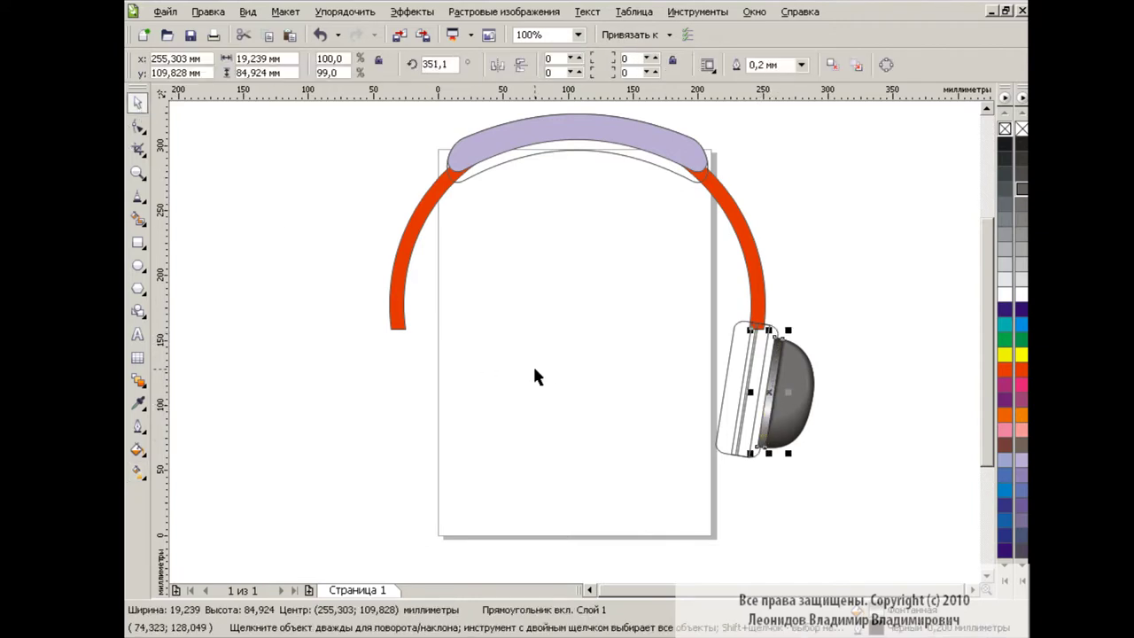
Step: Move the strip rectangle up and right, then undo the move
{"action": "left_click", "coordinate": [569, 393]}
{"action": "left_click", "coordinate": [755, 395]}
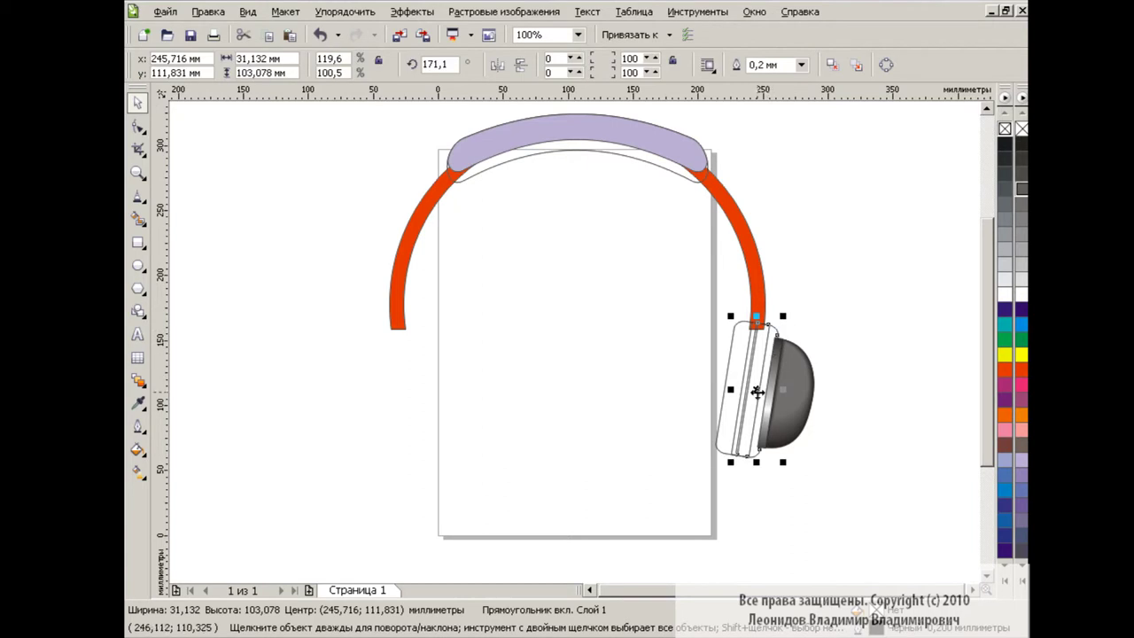
{"action": "left_click_drag", "start_coordinate": [755, 395], "coordinate": [859, 321]}
{"action": "left_click", "coordinate": [321, 36]}
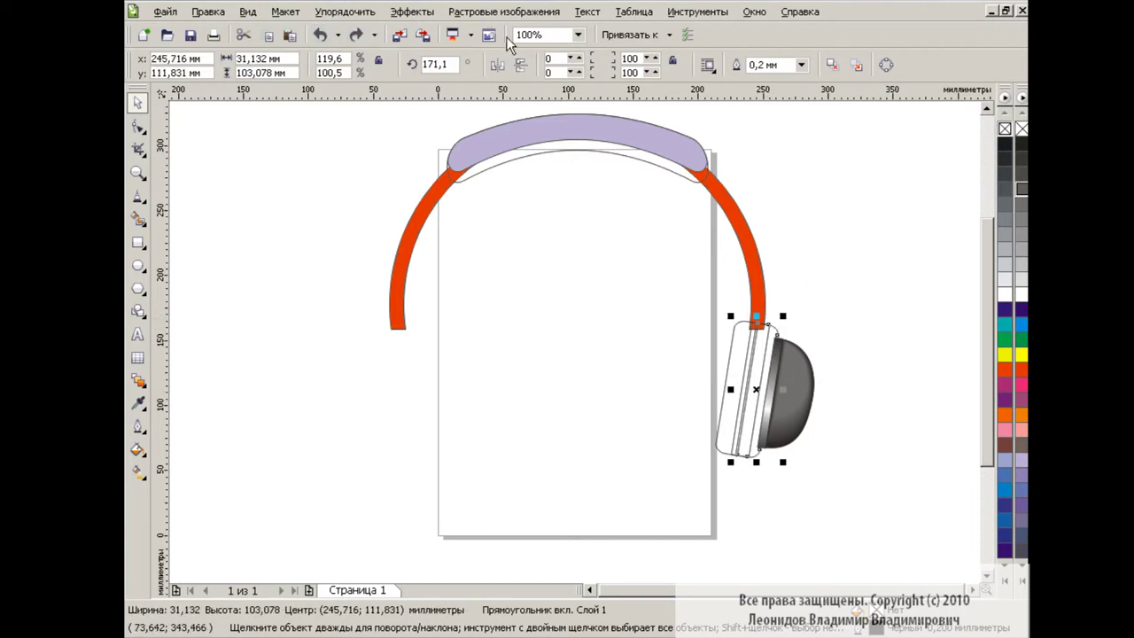
Step: Zoom in to 400% on the earcup and select the rounded earpad rectangle
{"action": "left_click", "coordinate": [577, 35]}
{"action": "left_click", "coordinate": [565, 170]}
{"action": "left_click", "coordinate": [577, 35]}
{"action": "left_click", "coordinate": [547, 178]}
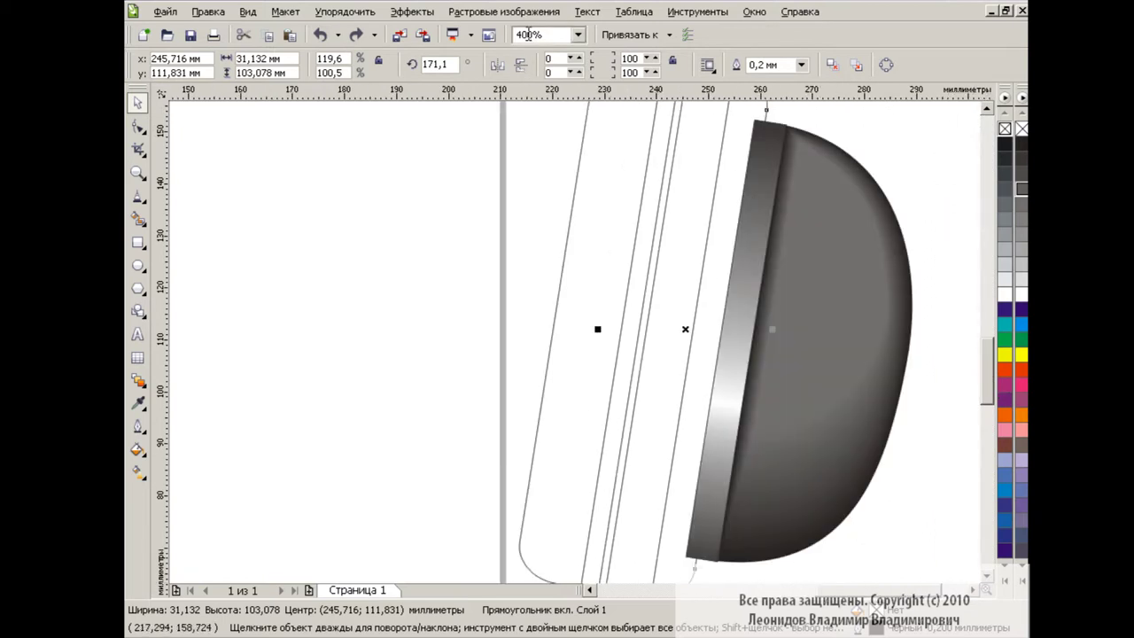
{"action": "type", "text": "350"}
{"action": "left_click", "coordinate": [939, 306]}
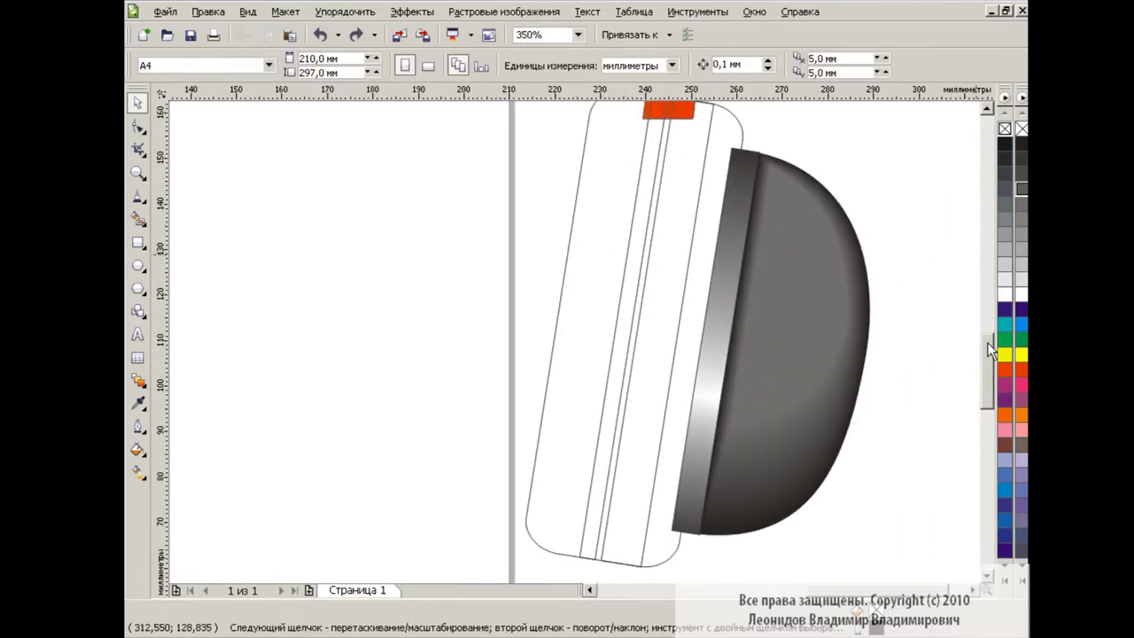
{"action": "left_click", "coordinate": [732, 160]}
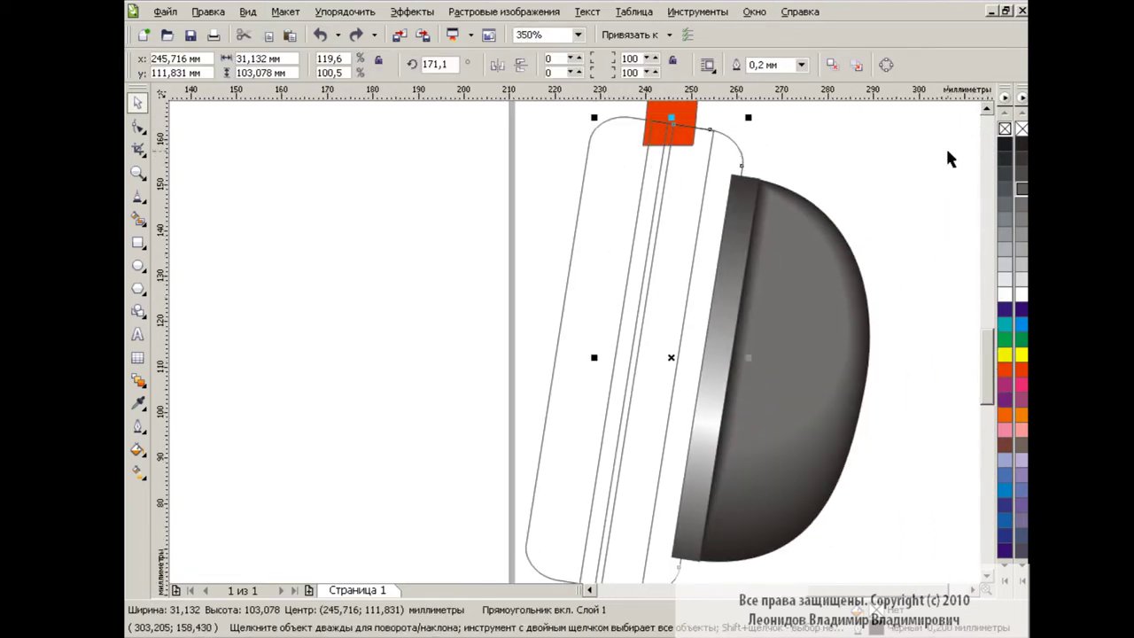
Step: Fill the earpad rectangle black and place a smaller grey copy over it
{"action": "left_click", "coordinate": [1020, 144]}
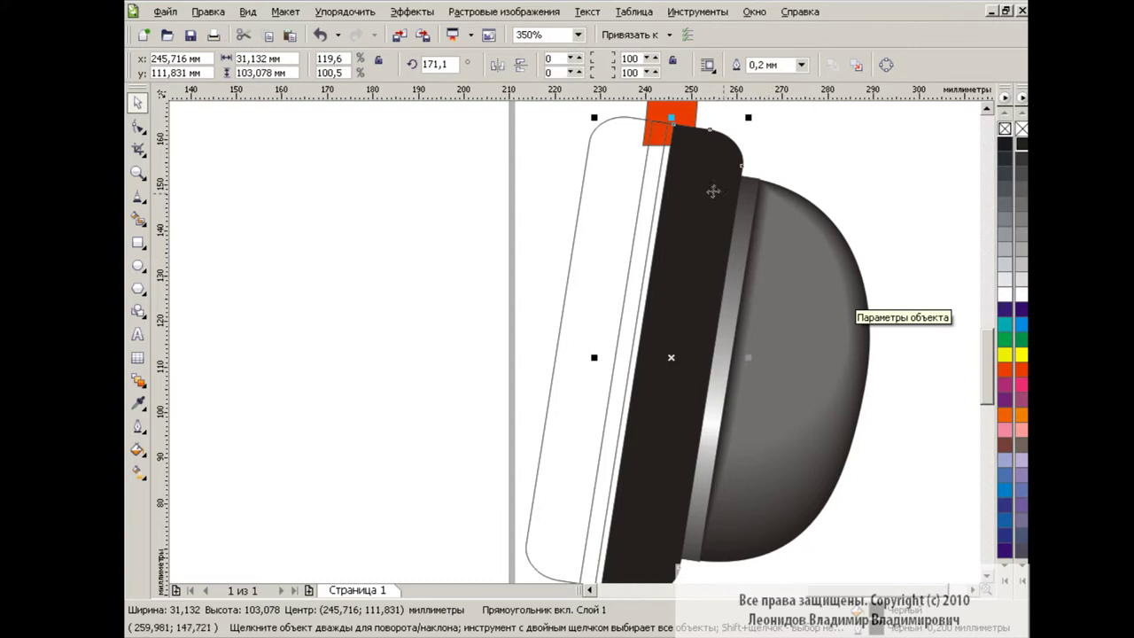
{"action": "scroll", "coordinate": [872, 267], "scroll_direction": "down", "scroll_amount": 1}
{"action": "scroll", "coordinate": [890, 268], "scroll_direction": "down", "scroll_amount": 1}
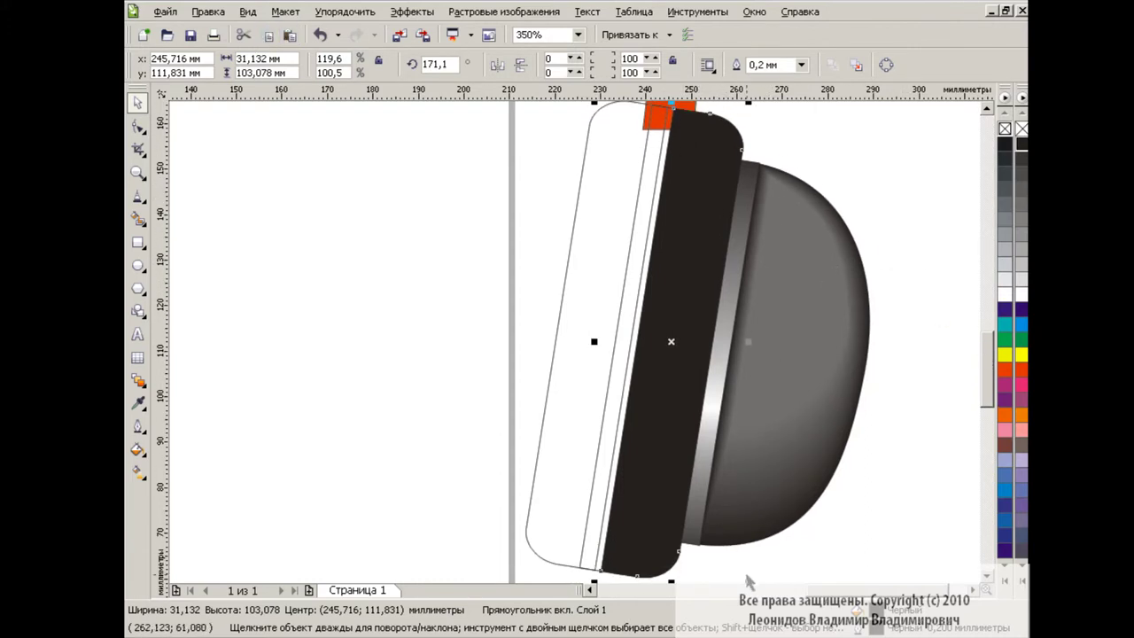
{"action": "left_click_drag", "start_coordinate": [594, 580], "coordinate": [643, 440]}
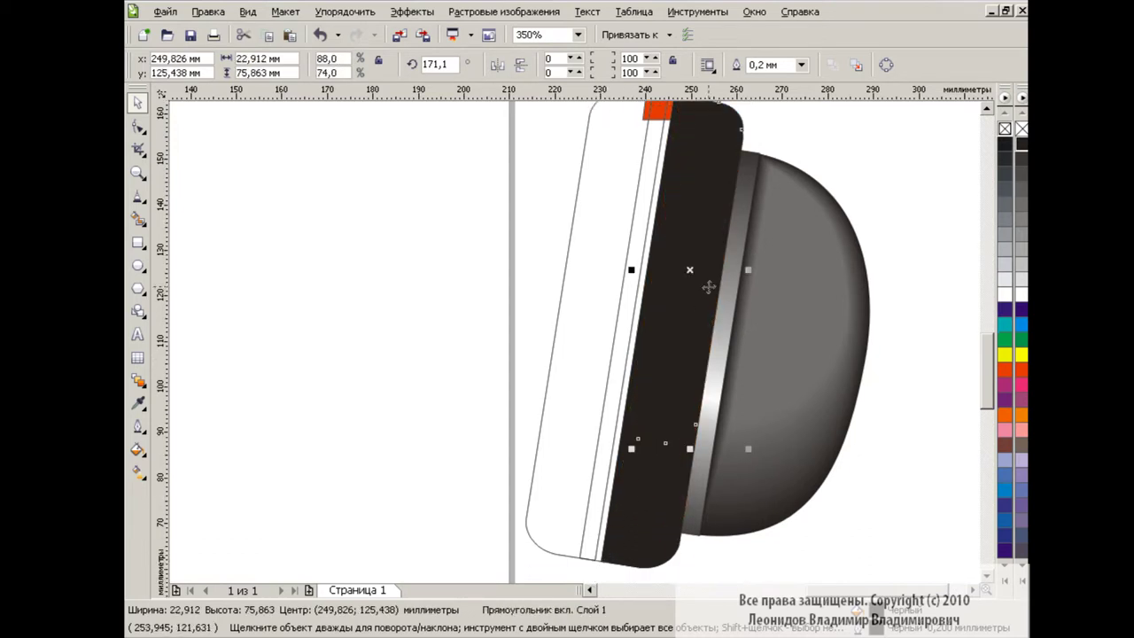
{"action": "left_click_drag", "start_coordinate": [695, 270], "coordinate": [682, 270]}
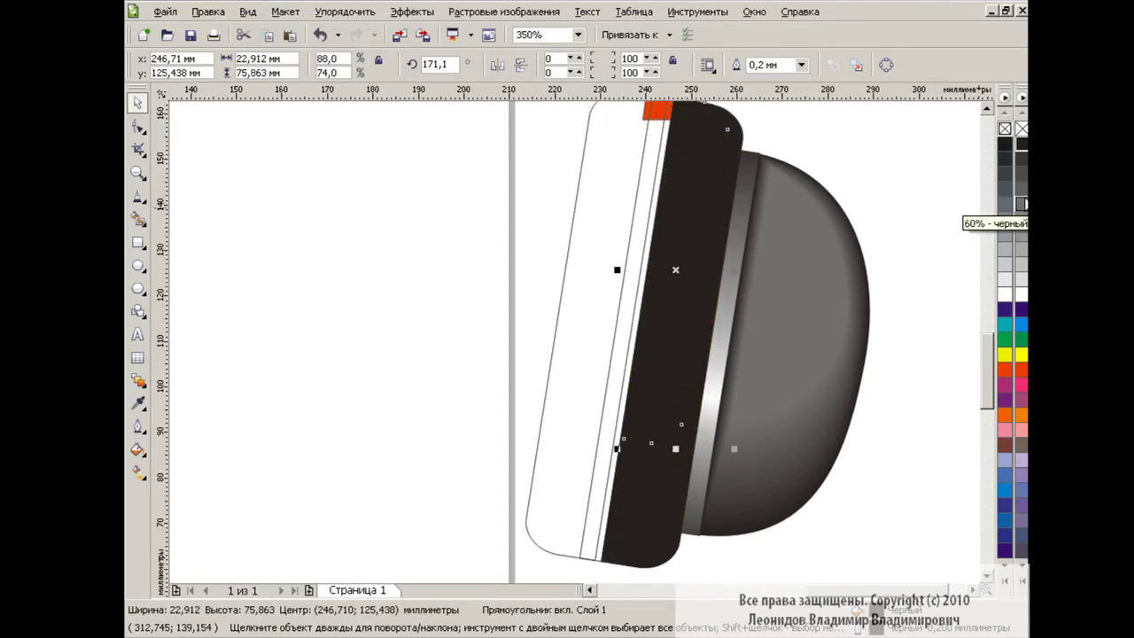
{"action": "left_click", "coordinate": [1020, 194]}
Step: Convert the grey copy to curves and reshape its nodes to fit the dark shape
{"action": "left_click", "coordinate": [137, 125]}
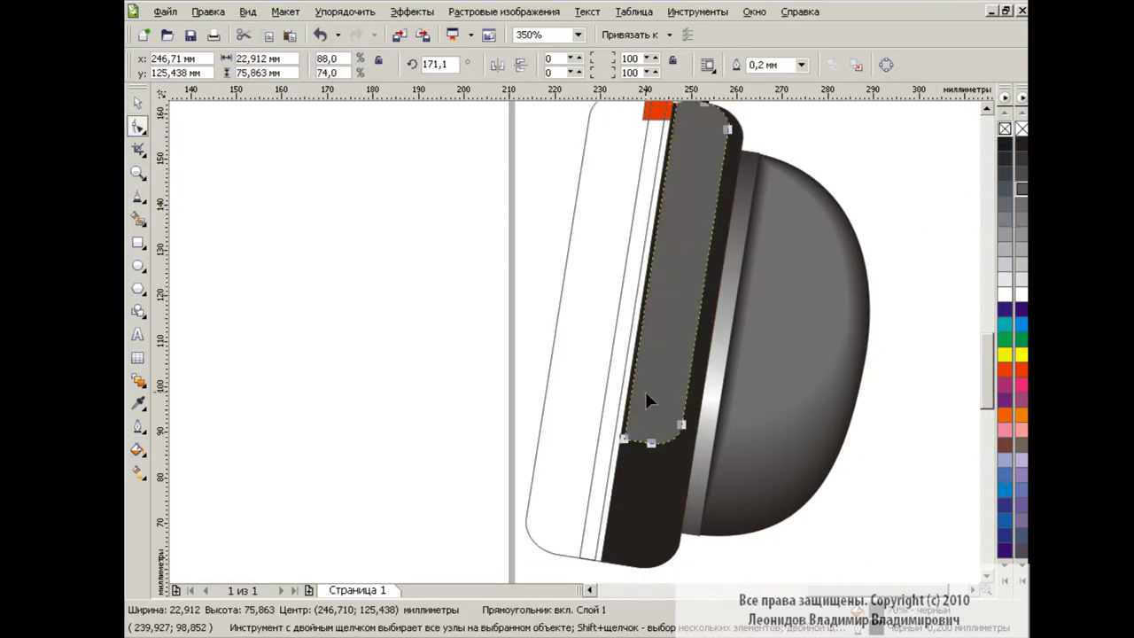
{"action": "key", "text": "ctrl+q"}
{"action": "left_click_drag", "start_coordinate": [681, 426], "coordinate": [711, 316]}
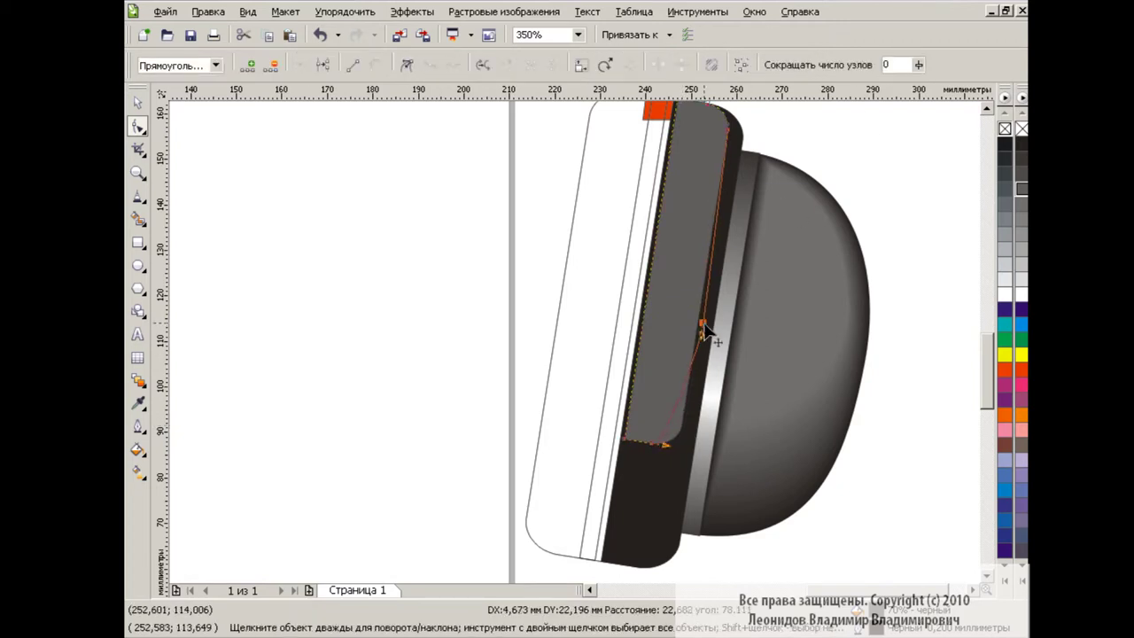
{"action": "mouse_move", "coordinate": [664, 443]}
{"action": "left_mouse_down"}
{"action": "mouse_move", "coordinate": [671, 393]}
{"action": "mouse_move", "coordinate": [689, 394]}
{"action": "left_mouse_up"}
{"action": "left_click", "coordinate": [709, 320]}
{"action": "left_click_drag", "start_coordinate": [732, 133], "coordinate": [715, 156]}
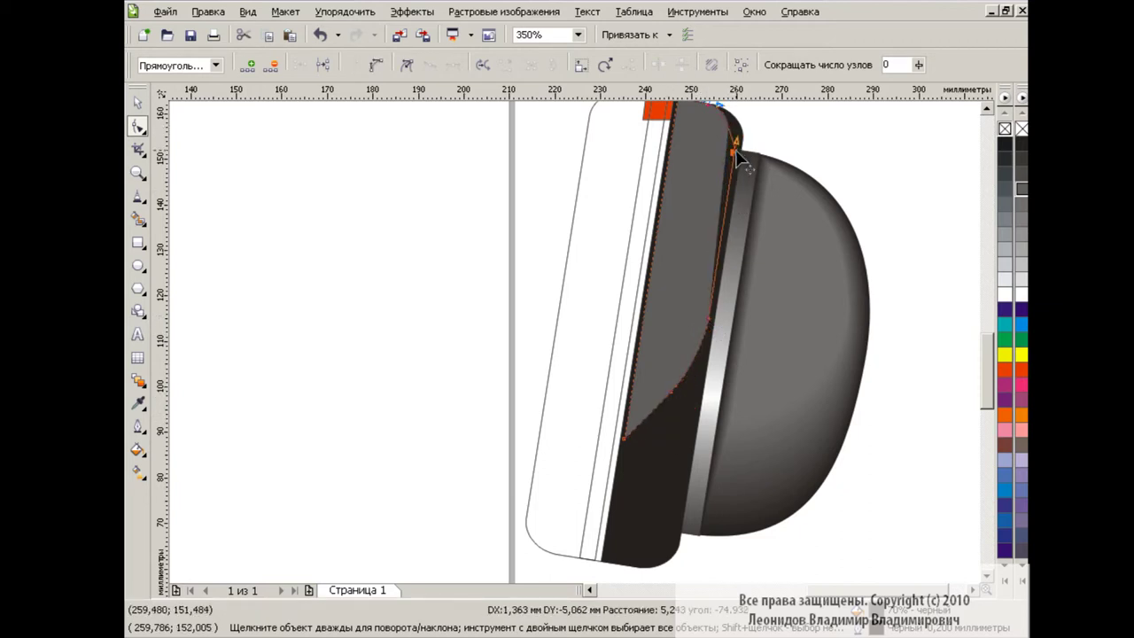
{"action": "left_click", "coordinate": [706, 108]}
{"action": "left_click_drag", "start_coordinate": [706, 106], "coordinate": [706, 187]}
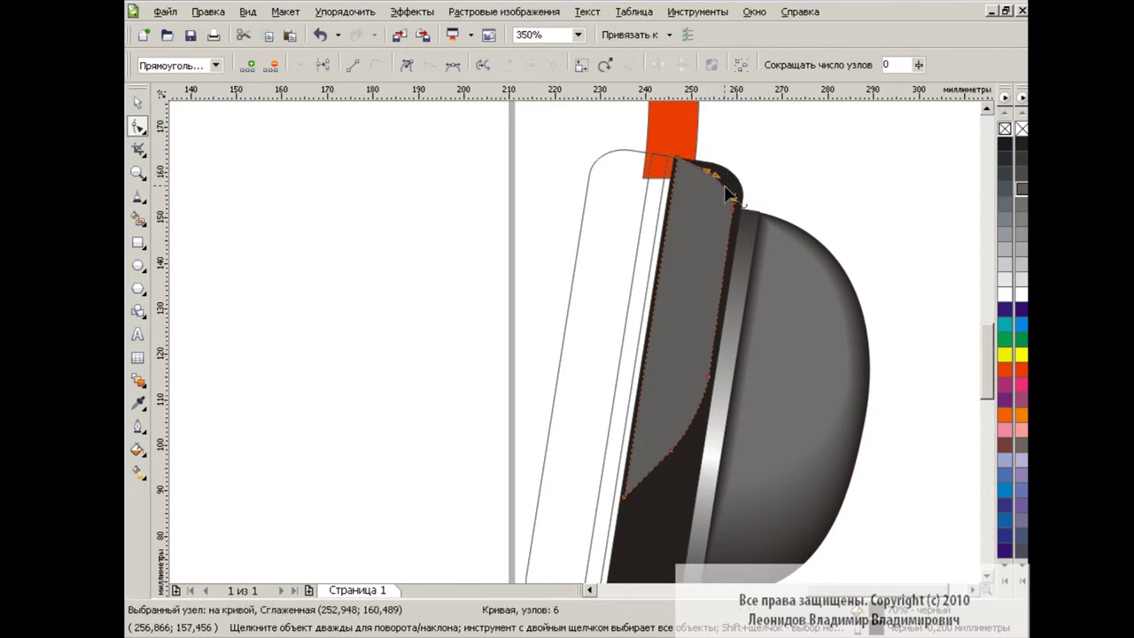
{"action": "scroll", "coordinate": [921, 355], "scroll_direction": "down", "scroll_amount": 3}
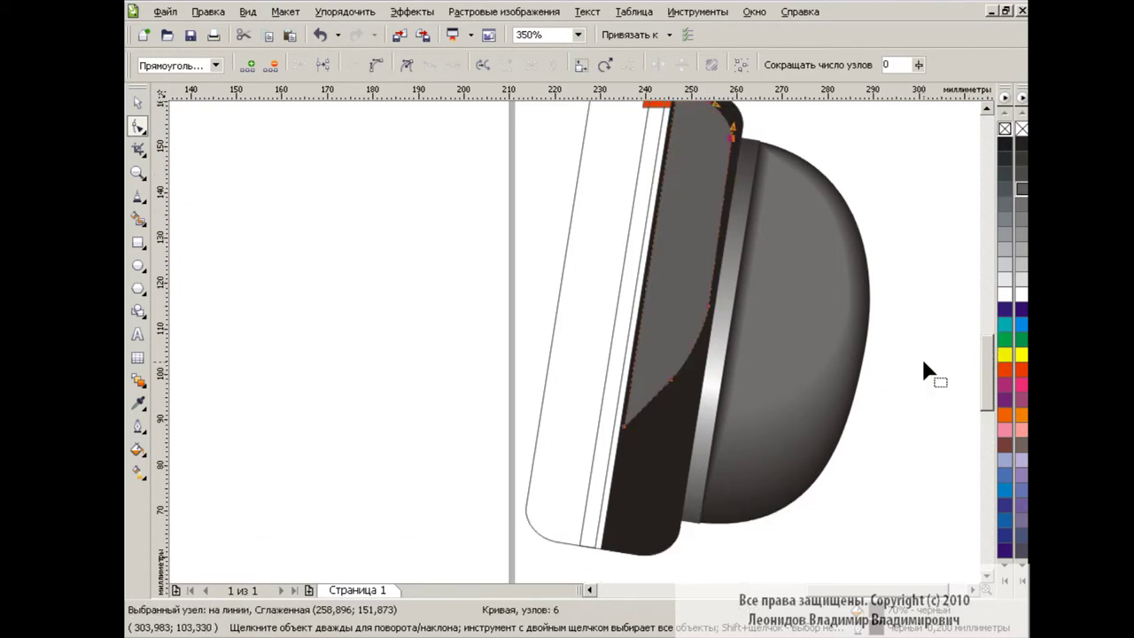
Step: Blend the grey shape into the dark earpad shape
{"action": "left_click", "coordinate": [135, 105]}
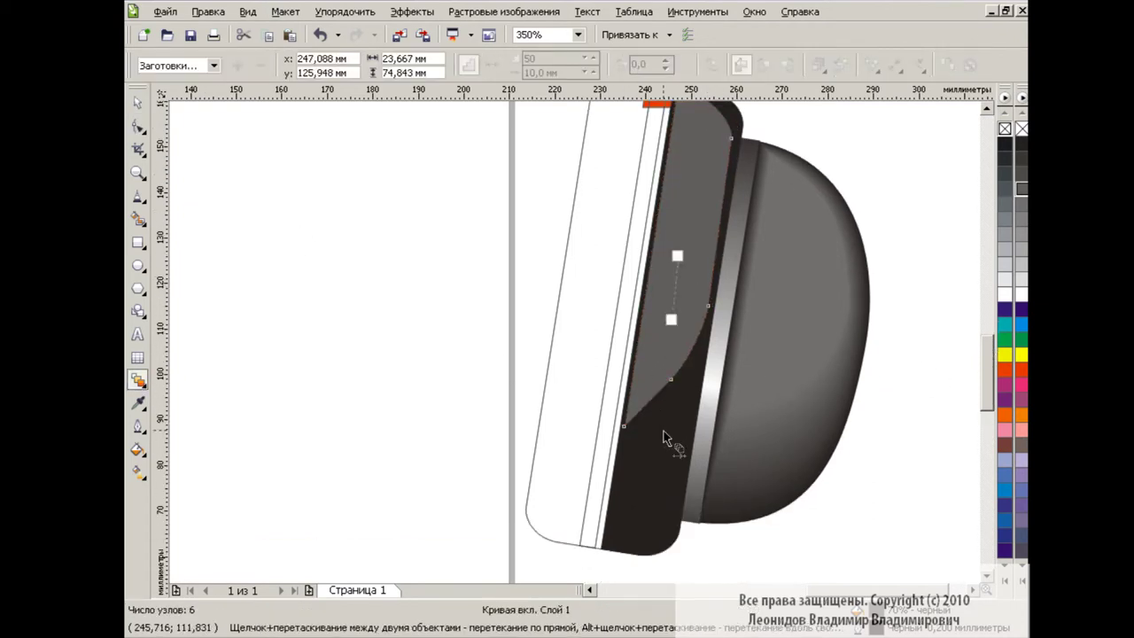
{"action": "left_click_drag", "start_coordinate": [677, 257], "coordinate": [663, 434]}
{"action": "key", "text": "space"}
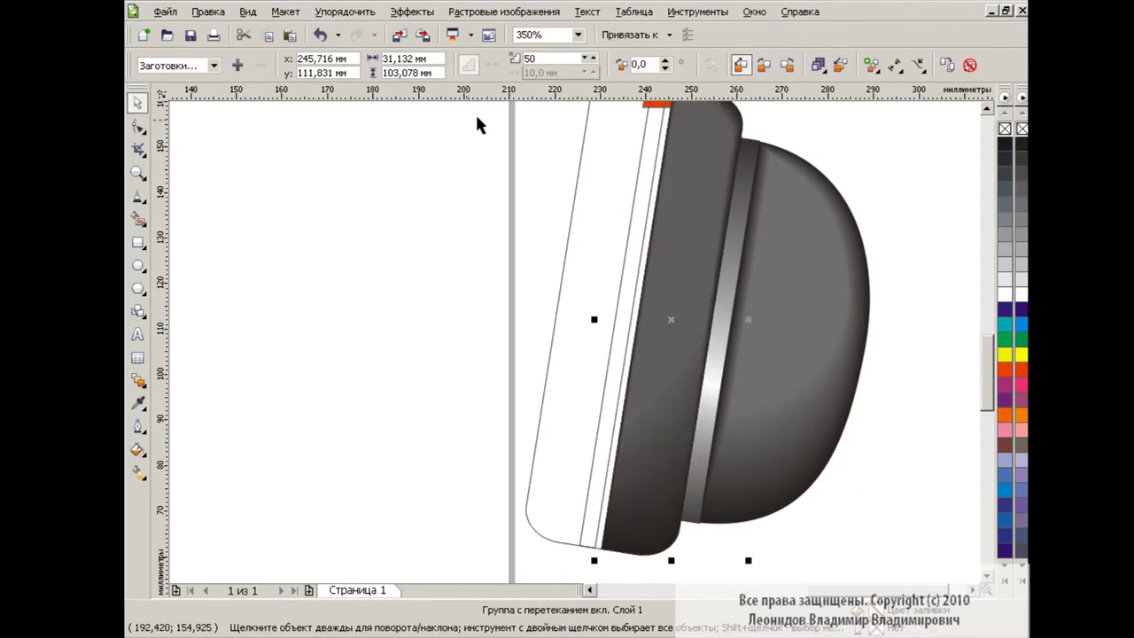
Step: Zoom to 350% on the white ear-cup rectangle, undoing an accidental move
{"action": "left_click", "coordinate": [577, 35]}
{"action": "left_click", "coordinate": [531, 155]}
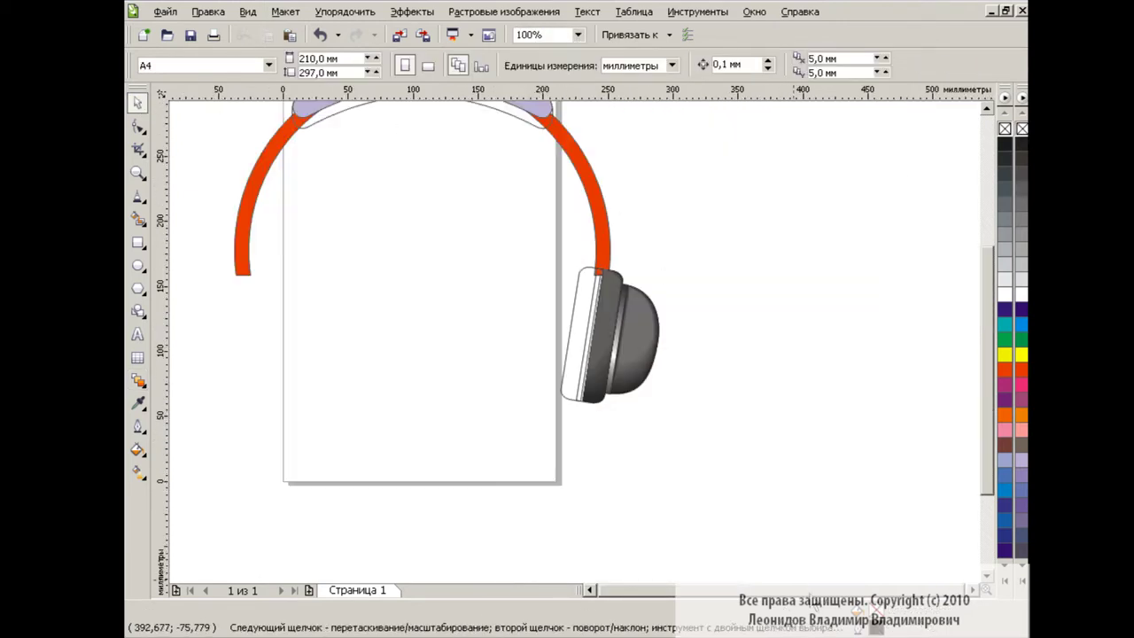
{"action": "left_click_drag", "start_coordinate": [814, 590], "coordinate": [591, 590]}
{"action": "left_click_drag", "start_coordinate": [991, 385], "coordinate": [991, 353]}
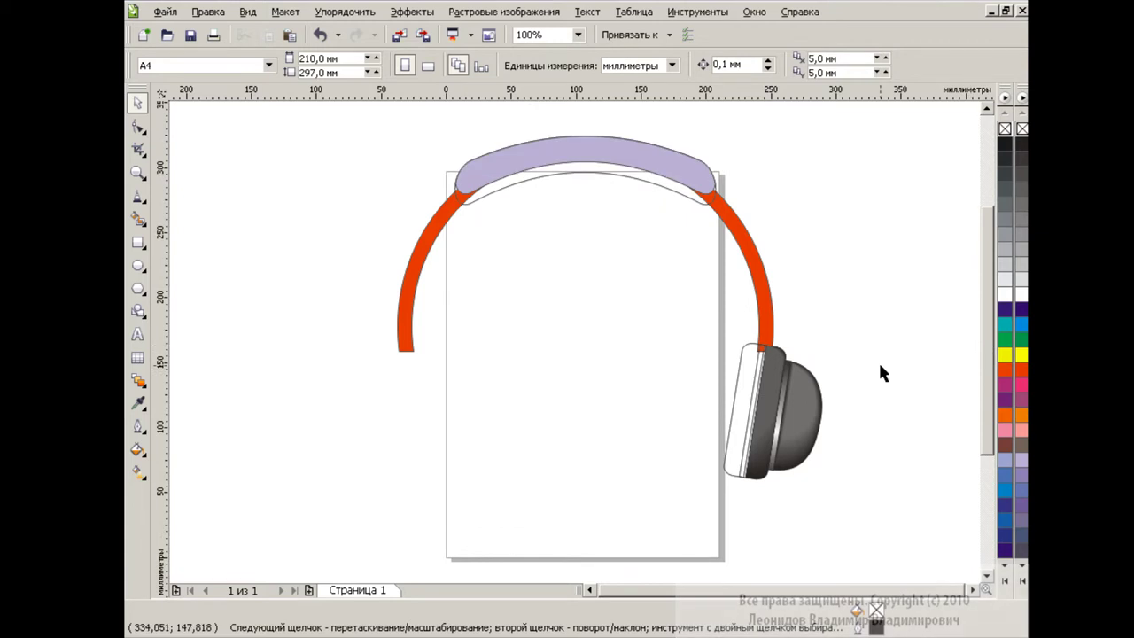
{"action": "left_click_drag", "start_coordinate": [751, 356], "coordinate": [727, 345]}
{"action": "left_click", "coordinate": [320, 35]}
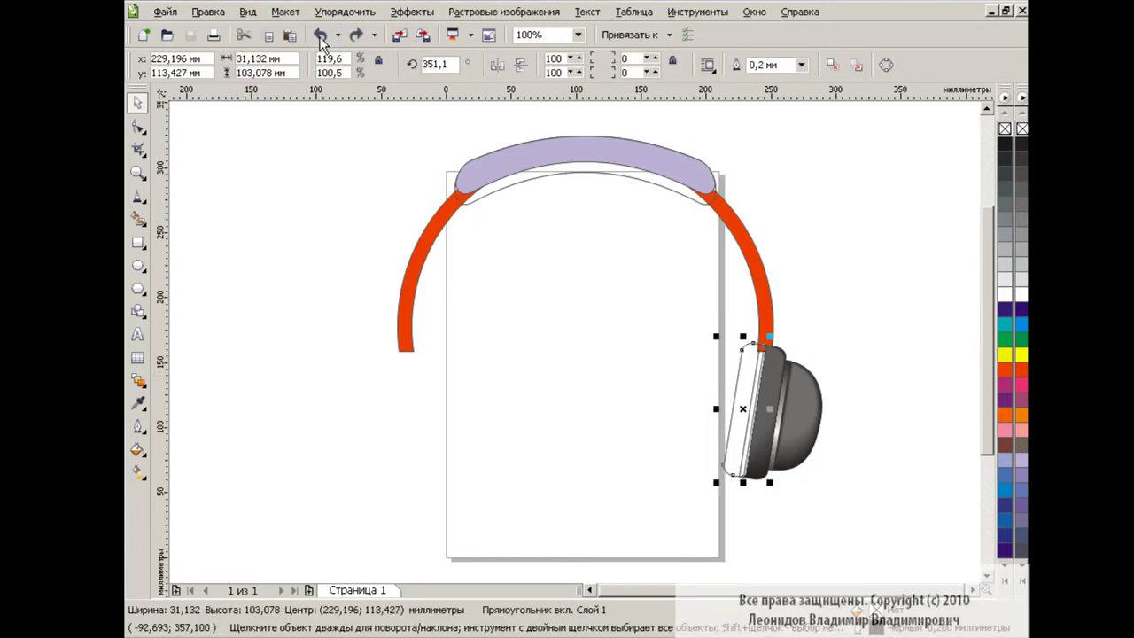
{"action": "type", "text": "350"}
{"action": "key", "text": "Return"}
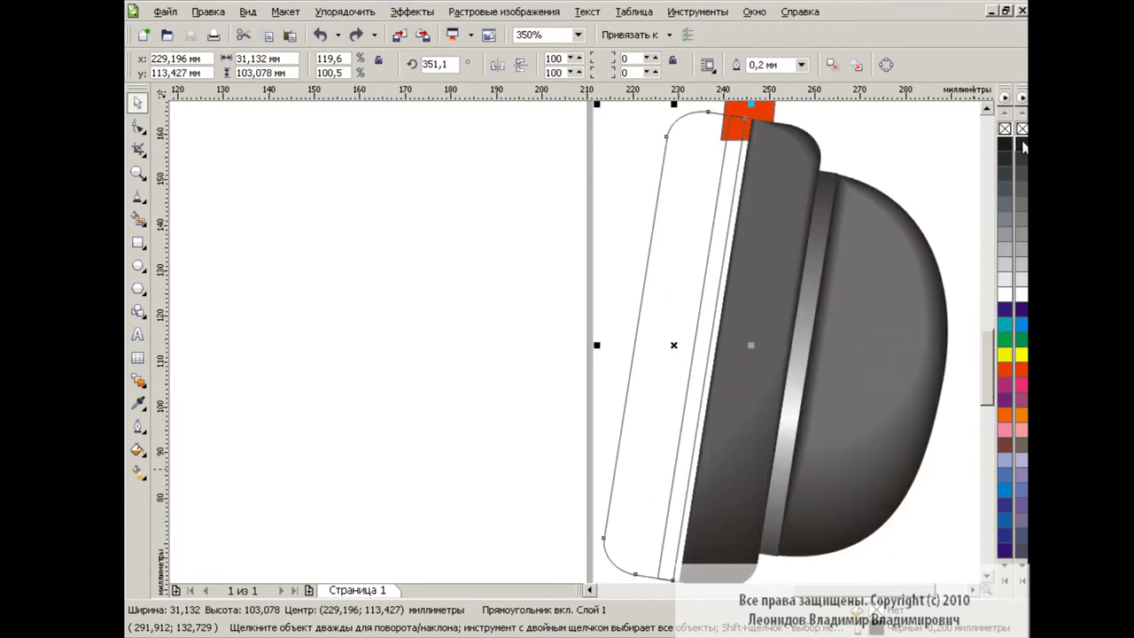
Step: Fill the white pad rectangle black and add a grey copy scaled to 88.1%
{"action": "left_click", "coordinate": [1021, 144]}
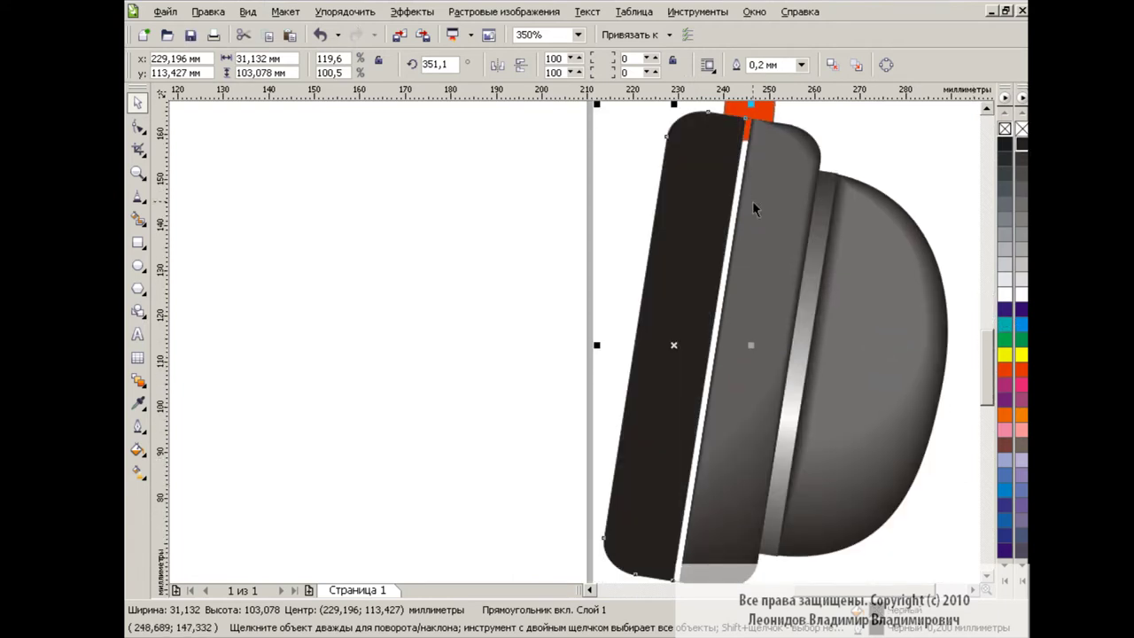
{"action": "left_click", "coordinate": [885, 65]}
{"action": "left_click", "coordinate": [1021, 219]}
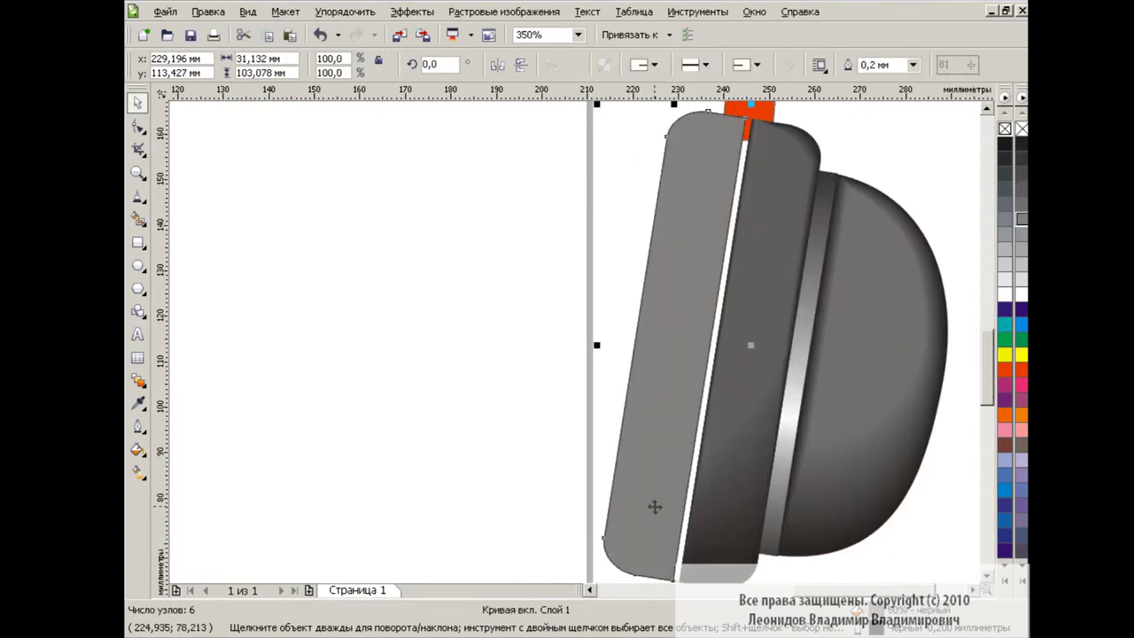
{"action": "mouse_move", "coordinate": [647, 171]}
{"action": "left_mouse_down"}
{"action": "mouse_move", "coordinate": [725, 366]}
{"action": "mouse_move", "coordinate": [696, 325]}
{"action": "left_mouse_up"}
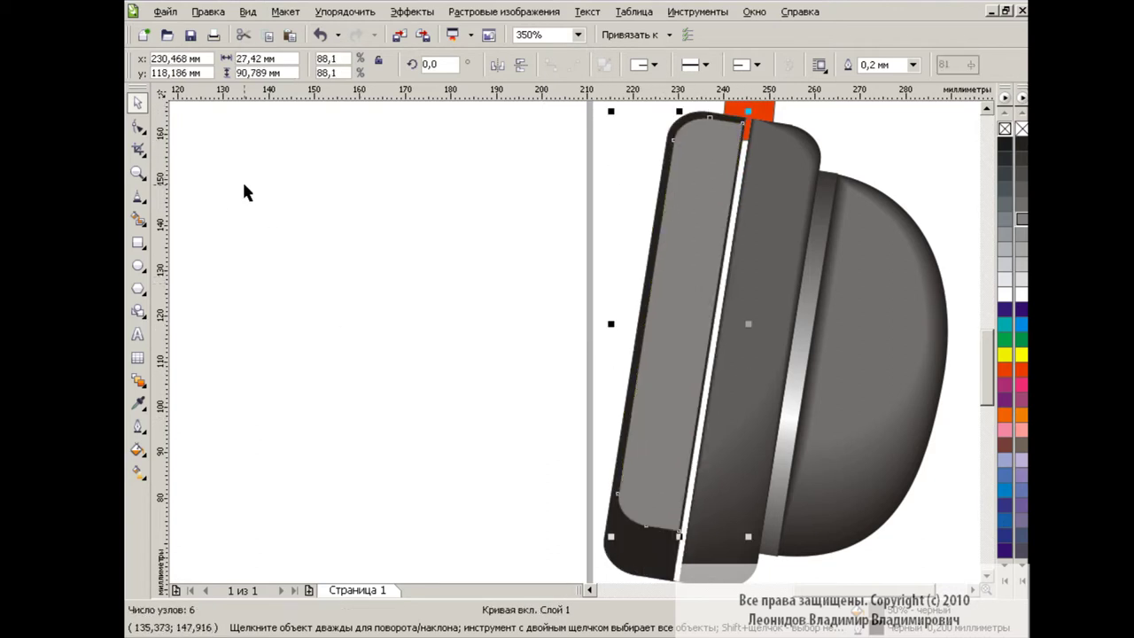
Step: Reshape the grey copy's lower-left edge and blend it into the dark pad
{"action": "key", "text": "F10"}
{"action": "left_click_drag", "start_coordinate": [649, 534], "coordinate": [645, 542]}
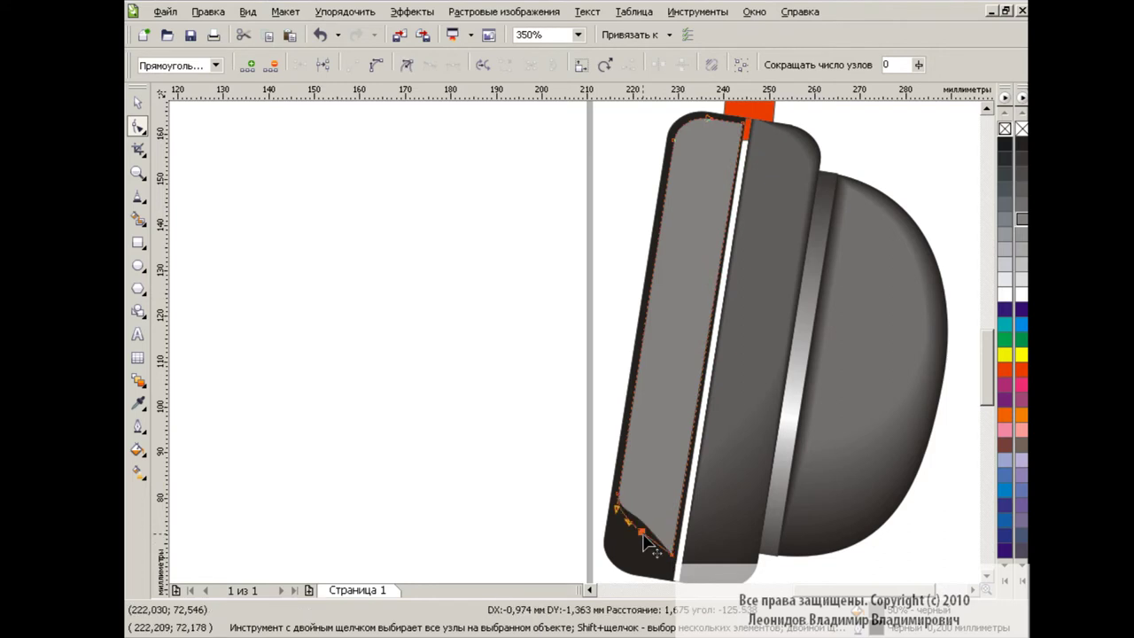
{"action": "left_click_drag", "start_coordinate": [626, 469], "coordinate": [634, 447]}
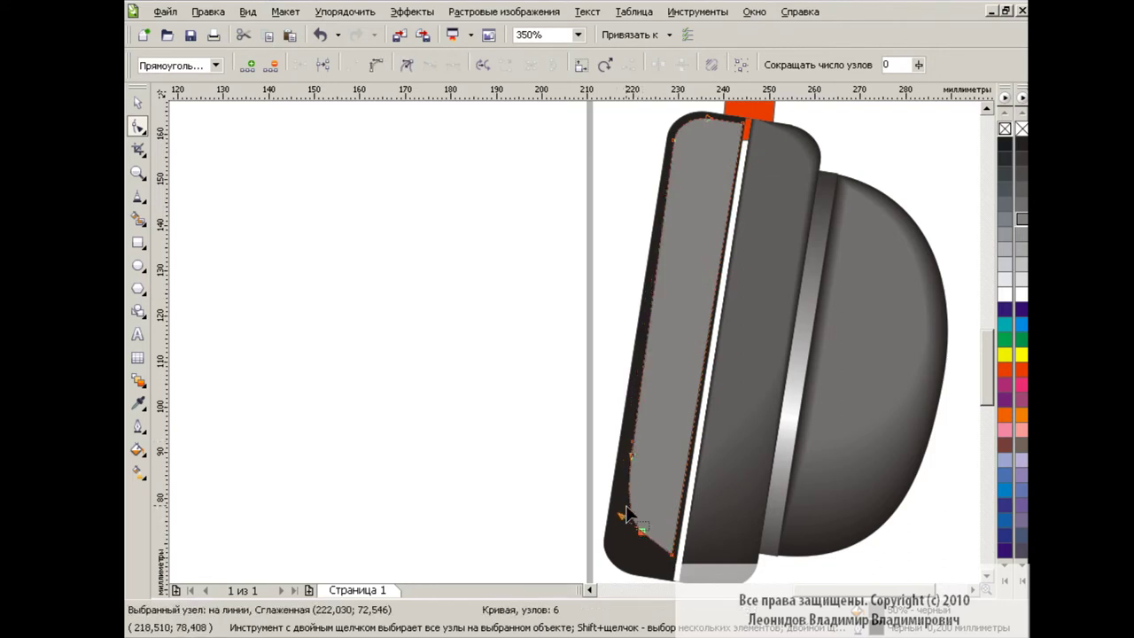
{"action": "double_click", "coordinate": [628, 447]}
{"action": "left_click", "coordinate": [673, 153]}
{"action": "key", "text": "space"}
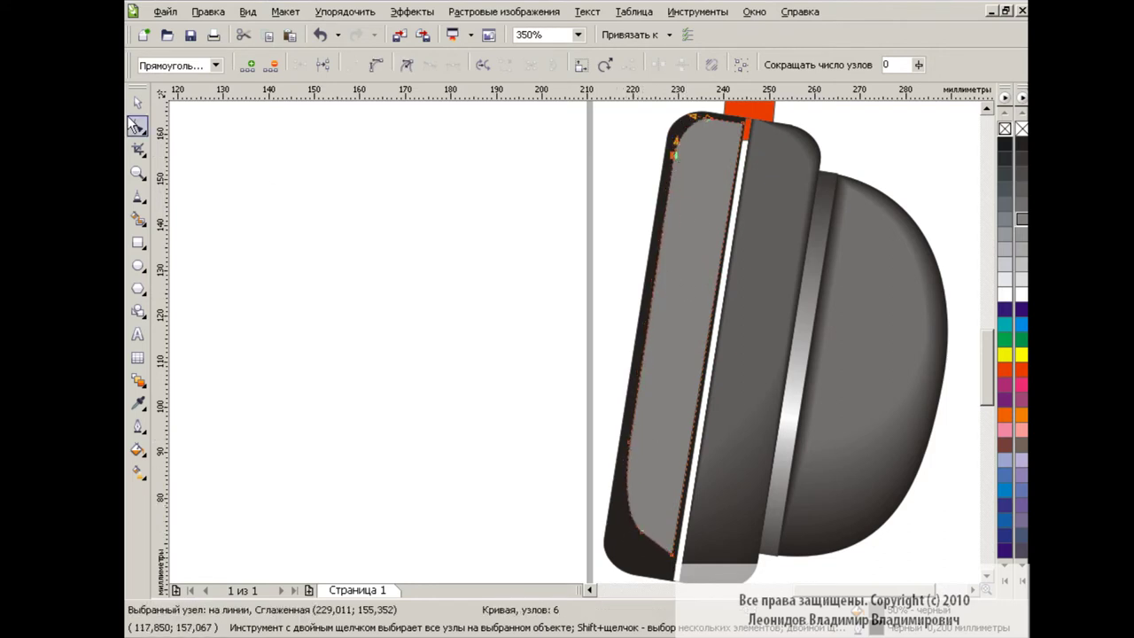
{"action": "left_click", "coordinate": [138, 379]}
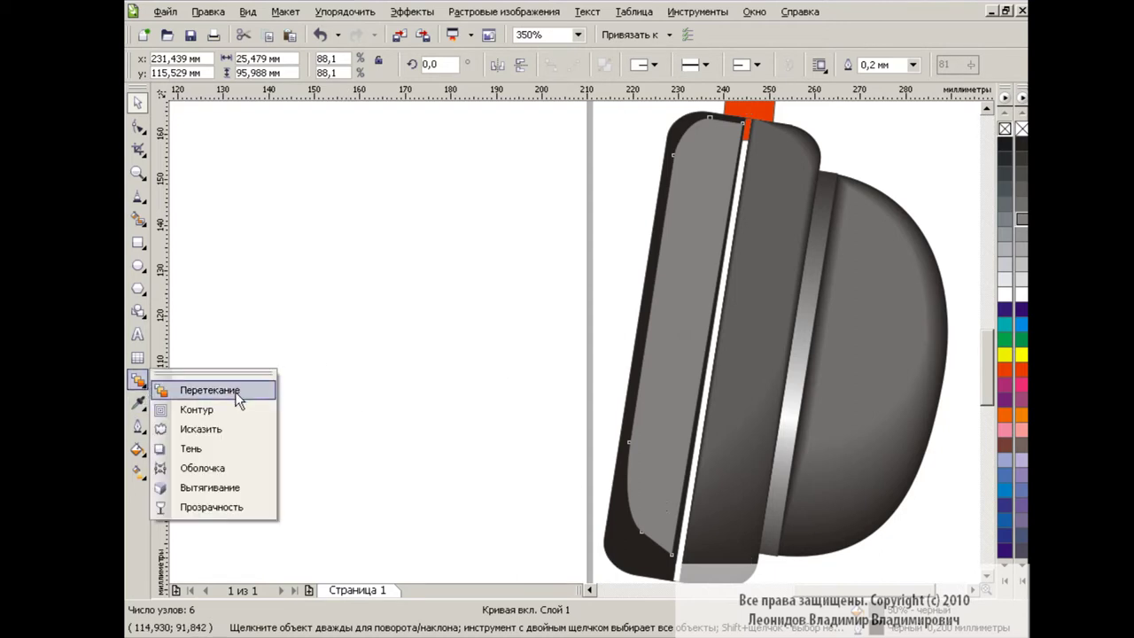
{"action": "left_click", "coordinate": [177, 390]}
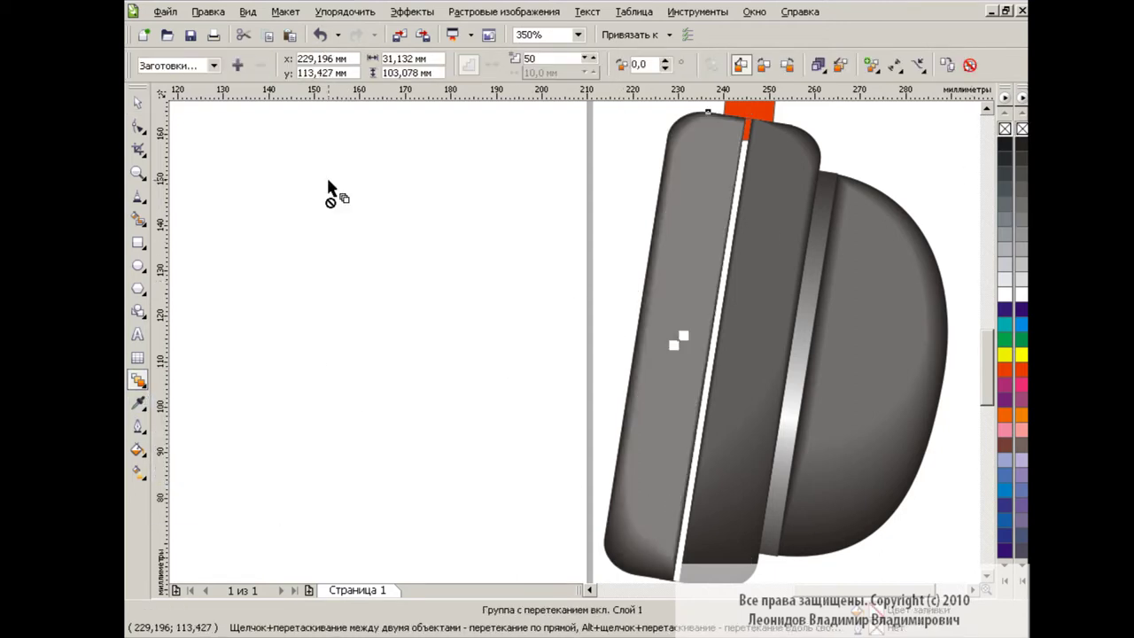
{"action": "key", "text": "space"}
Step: Fill the thin white strip between the cup parts dark
{"action": "scroll", "coordinate": [469, 335], "scroll_direction": "down", "scroll_amount": 1}
{"action": "left_click", "coordinate": [748, 117]}
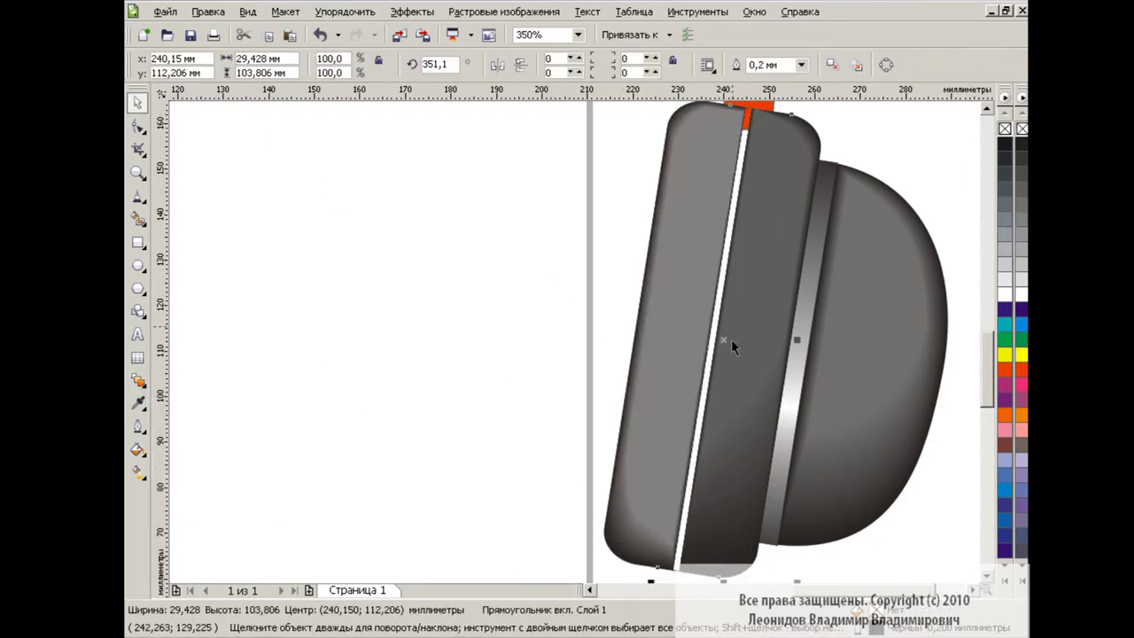
{"action": "left_click_drag", "start_coordinate": [731, 345], "coordinate": [600, 351]}
{"action": "left_click", "coordinate": [320, 35]}
{"action": "left_click", "coordinate": [1020, 148]}
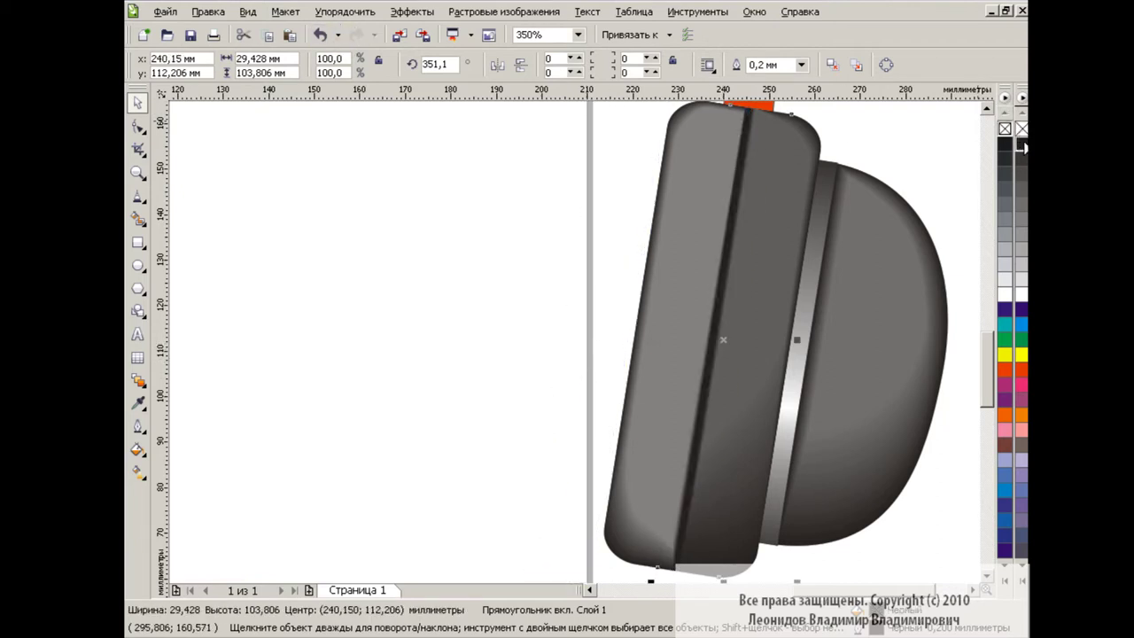
{"action": "left_click_drag", "start_coordinate": [992, 368], "coordinate": [987, 361]}
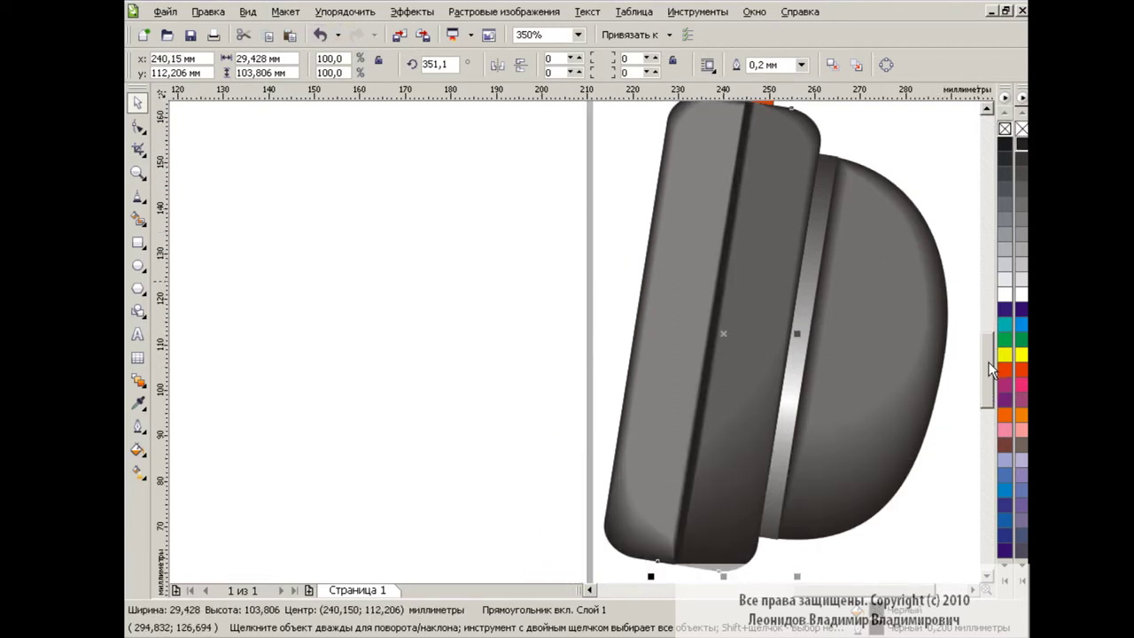
Step: Zoom out to 100% to view the whole page and deselect the drawing
{"action": "left_click", "coordinate": [577, 35]}
{"action": "left_click", "coordinate": [540, 143]}
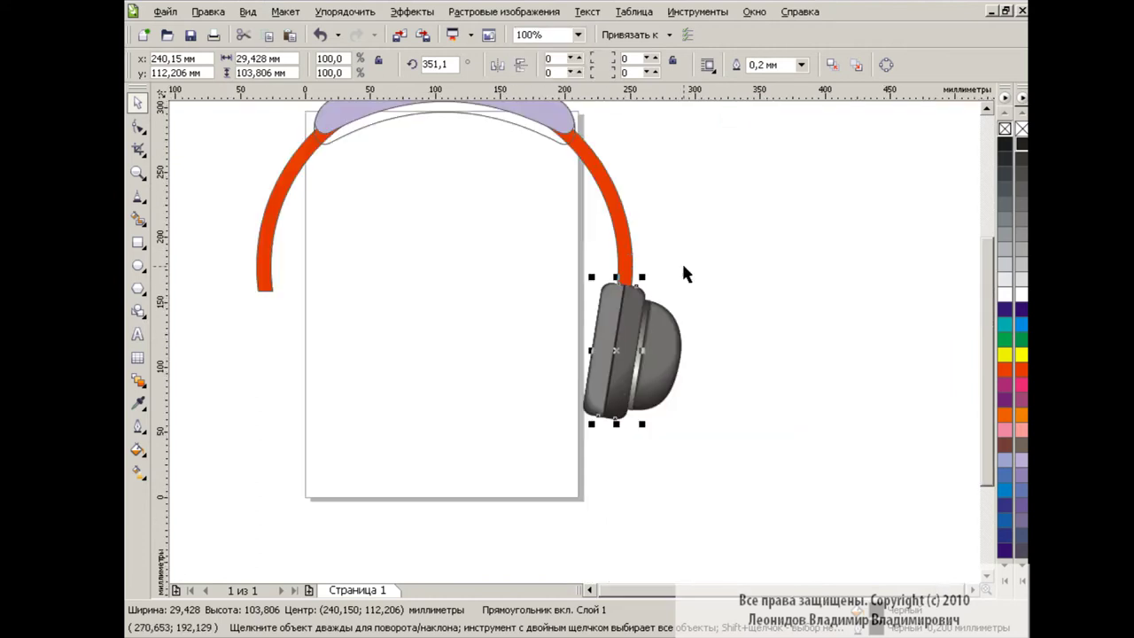
{"action": "left_click", "coordinate": [682, 266]}
{"action": "scroll", "coordinate": [903, 549], "scroll_direction": "up", "scroll_amount": 1}
Step: Select the orange headband arc and give it a conical custom fountain fill
{"action": "scroll", "coordinate": [798, 522], "scroll_direction": "left", "scroll_amount": 1}
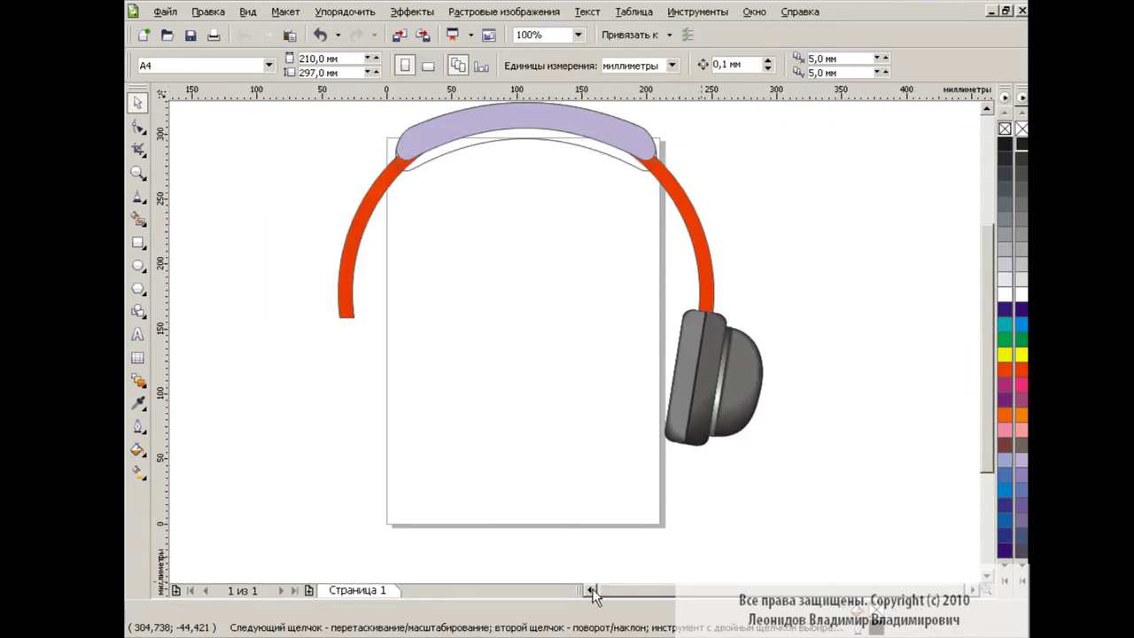
{"action": "scroll", "coordinate": [709, 496], "scroll_direction": "left", "scroll_amount": 1}
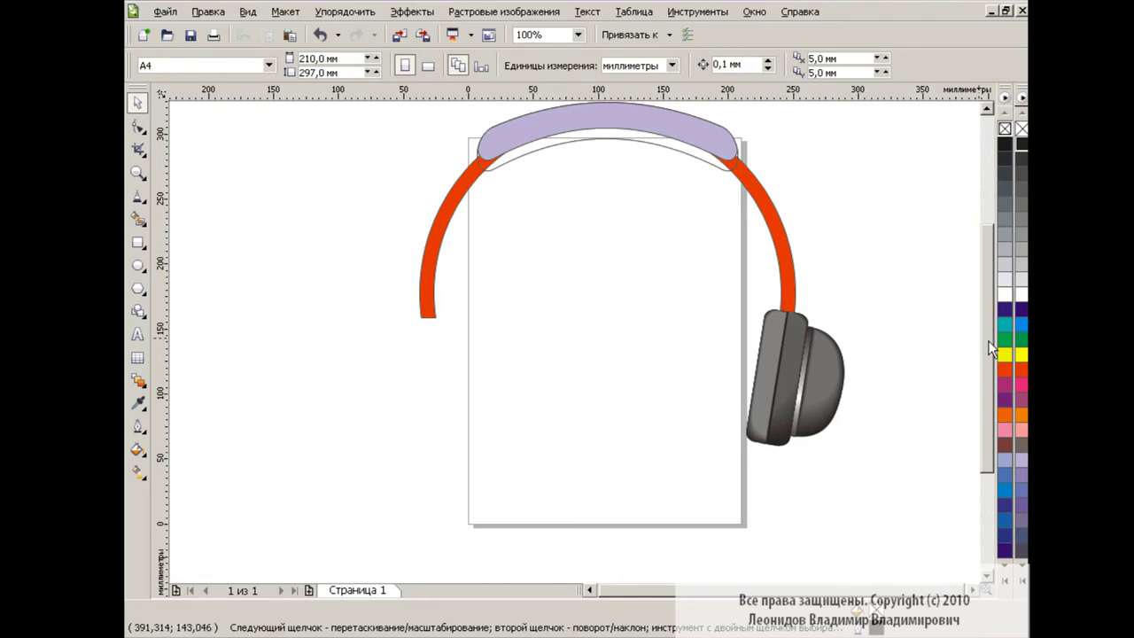
{"action": "scroll", "coordinate": [846, 270], "scroll_direction": "up", "scroll_amount": 1}
{"action": "left_click", "coordinate": [437, 246]}
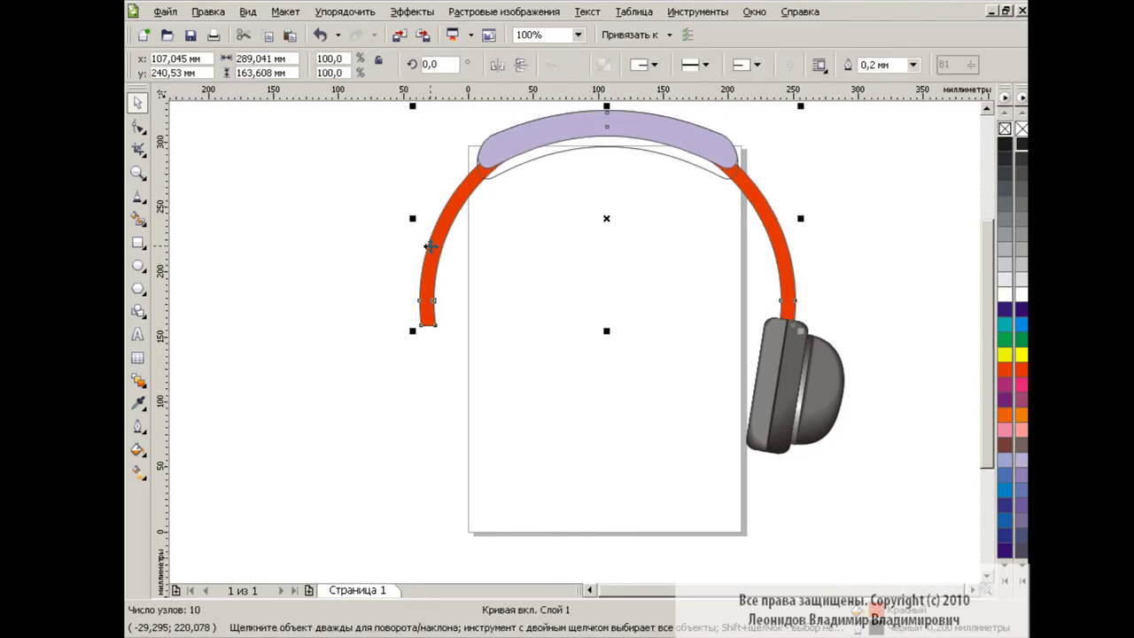
{"action": "left_click", "coordinate": [138, 449]}
{"action": "left_click", "coordinate": [202, 479]}
{"action": "left_click", "coordinate": [516, 178]}
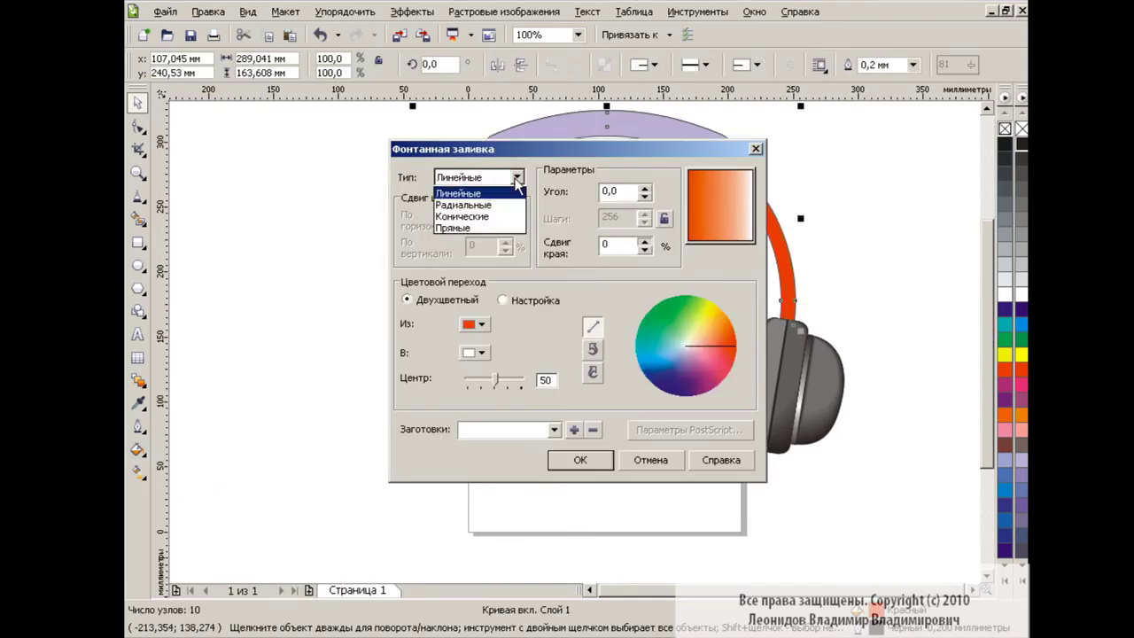
{"action": "left_click", "coordinate": [461, 216]}
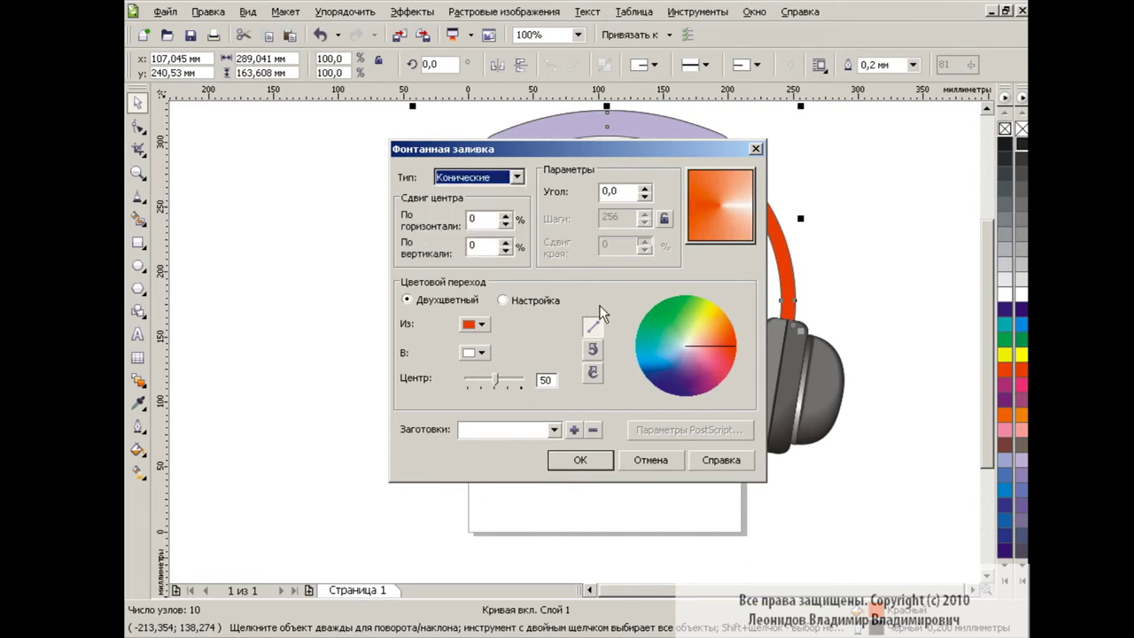
{"action": "left_click", "coordinate": [503, 300]}
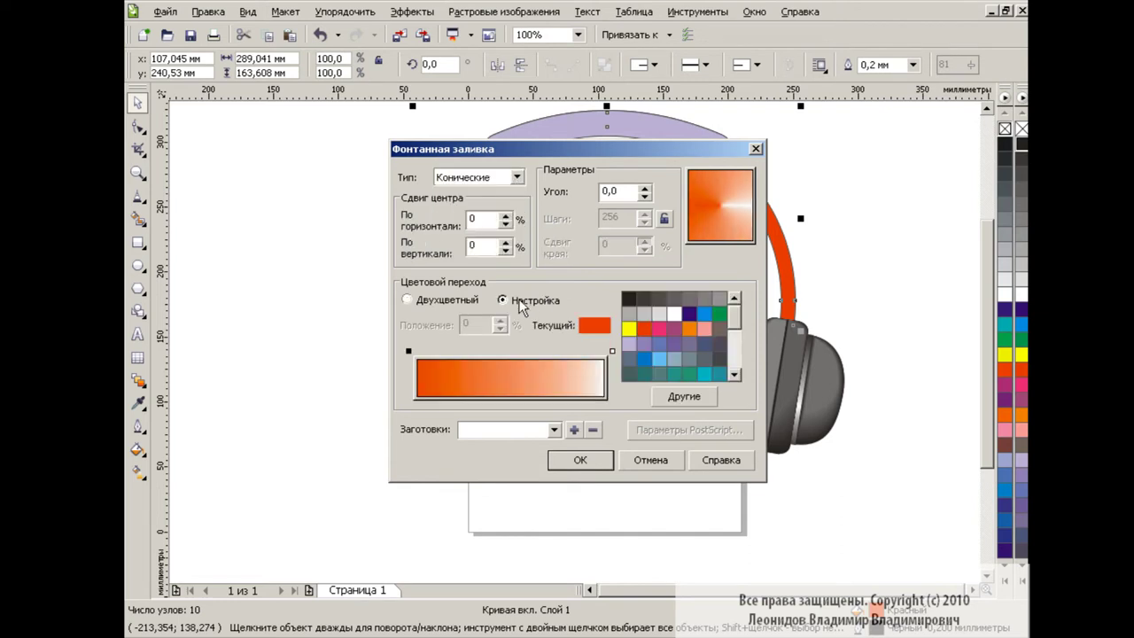
Step: Colour both gradient end points dark grey and add light grey stops at 13% and 85%
{"action": "left_click", "coordinate": [611, 351]}
{"action": "left_click", "coordinate": [628, 300]}
{"action": "left_click", "coordinate": [408, 351]}
{"action": "left_click", "coordinate": [628, 300]}
{"action": "double_click", "coordinate": [507, 351]}
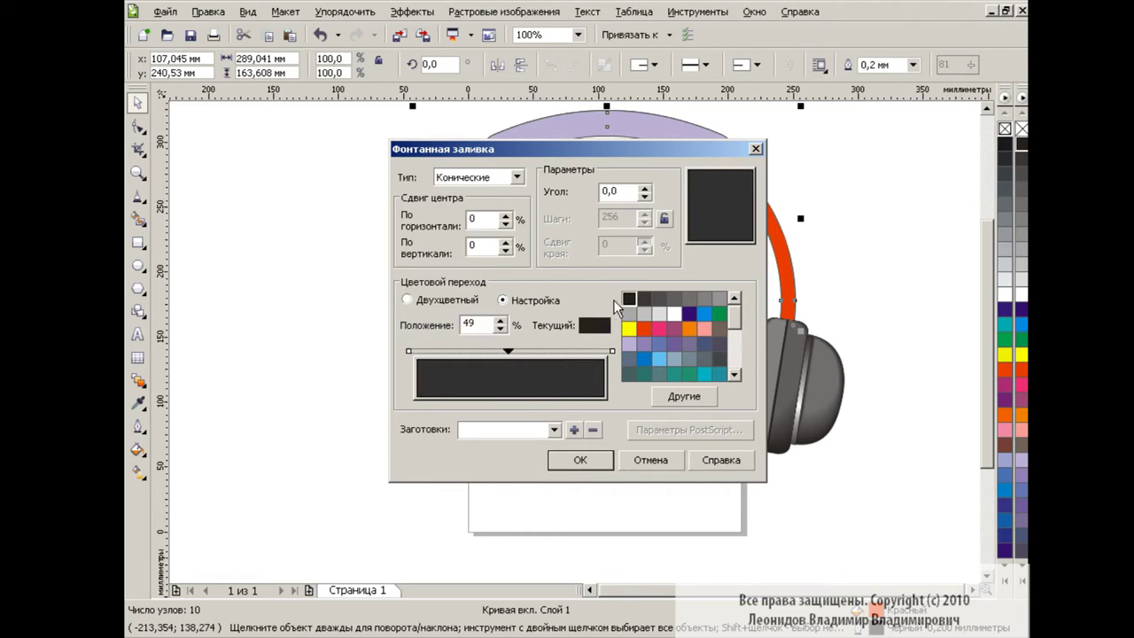
{"action": "double_click", "coordinate": [545, 351]}
{"action": "double_click", "coordinate": [470, 351]}
{"action": "left_click", "coordinate": [638, 299]}
{"action": "double_click", "coordinate": [578, 351]}
{"action": "left_click", "coordinate": [659, 314]}
{"action": "left_click_drag", "start_coordinate": [577, 351], "coordinate": [575, 351]}
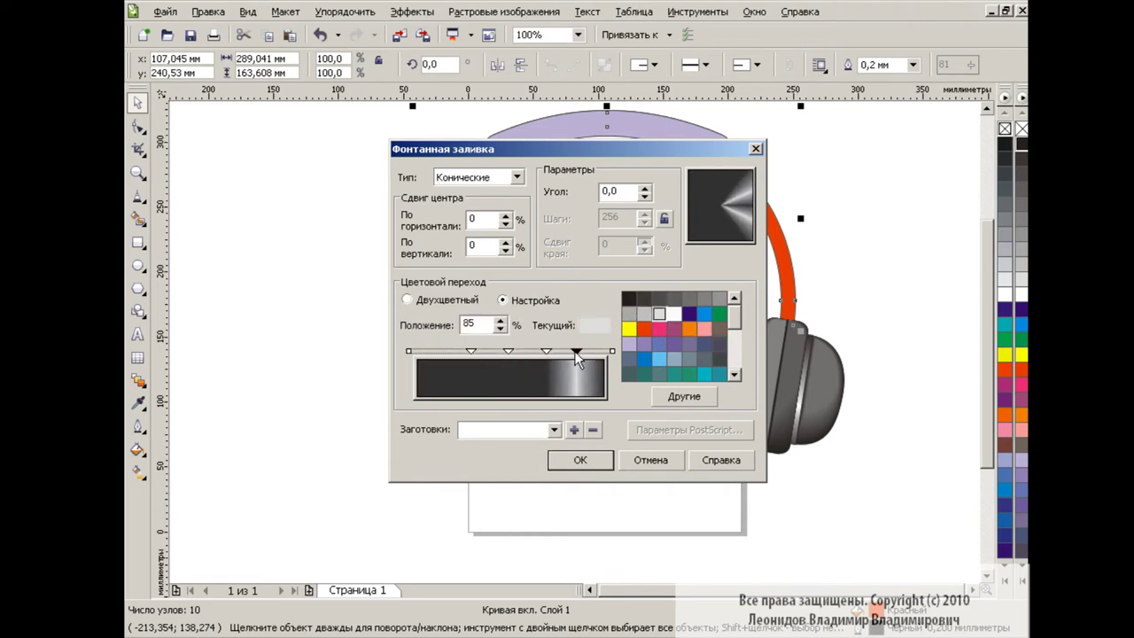
{"action": "left_click", "coordinate": [658, 314]}
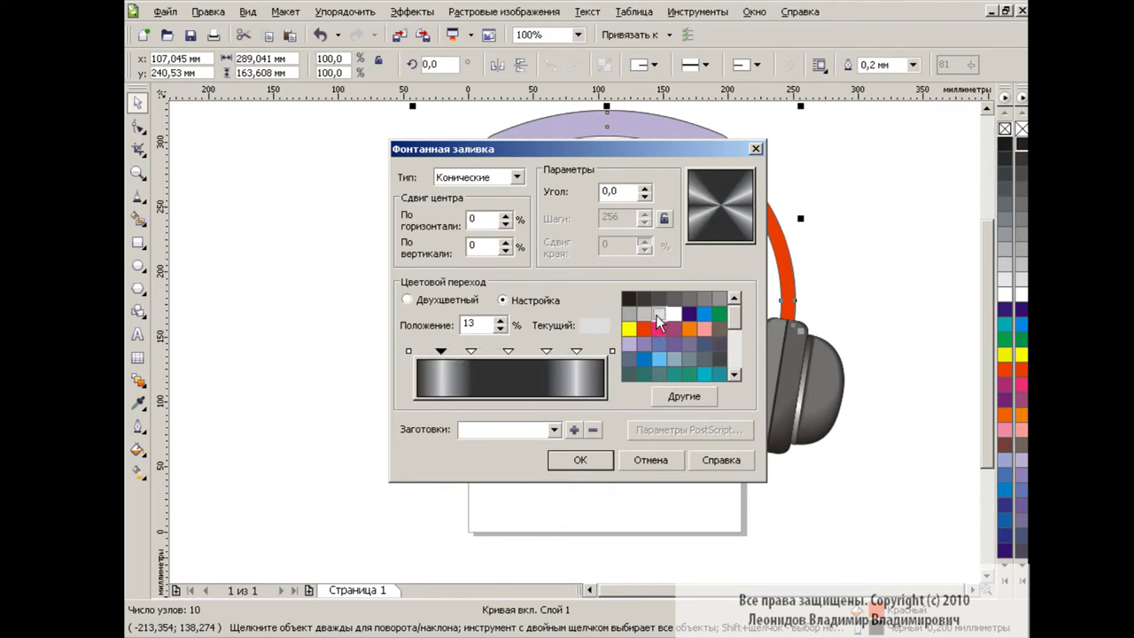
Step: Apply the conical grey gradient to the headband and deselect it
{"action": "left_click", "coordinate": [580, 460]}
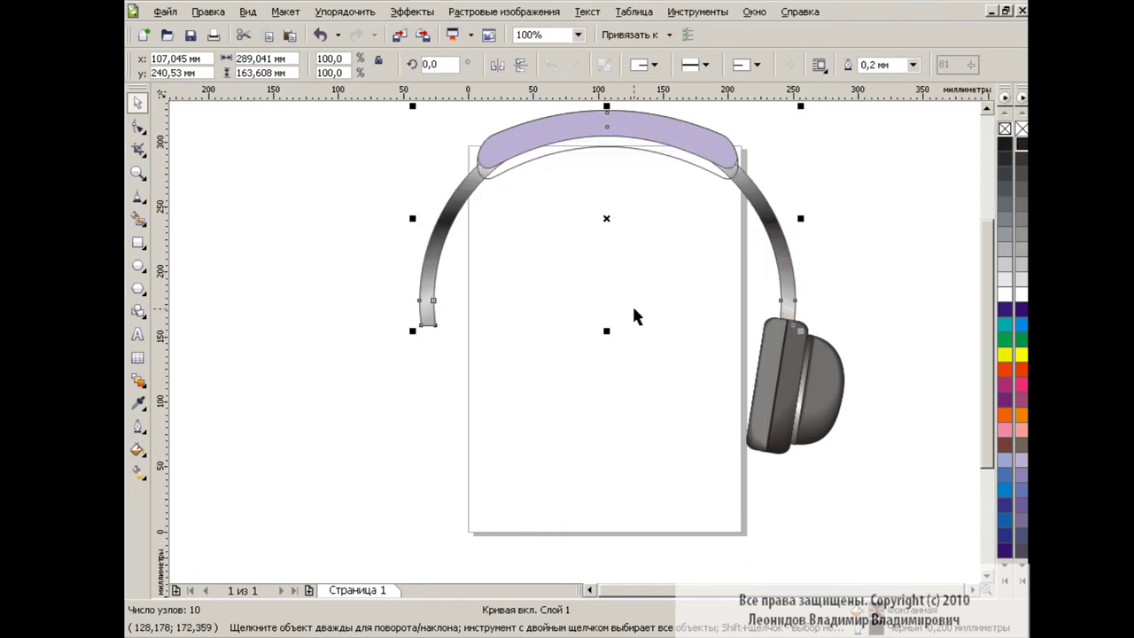
{"action": "left_click", "coordinate": [137, 471]}
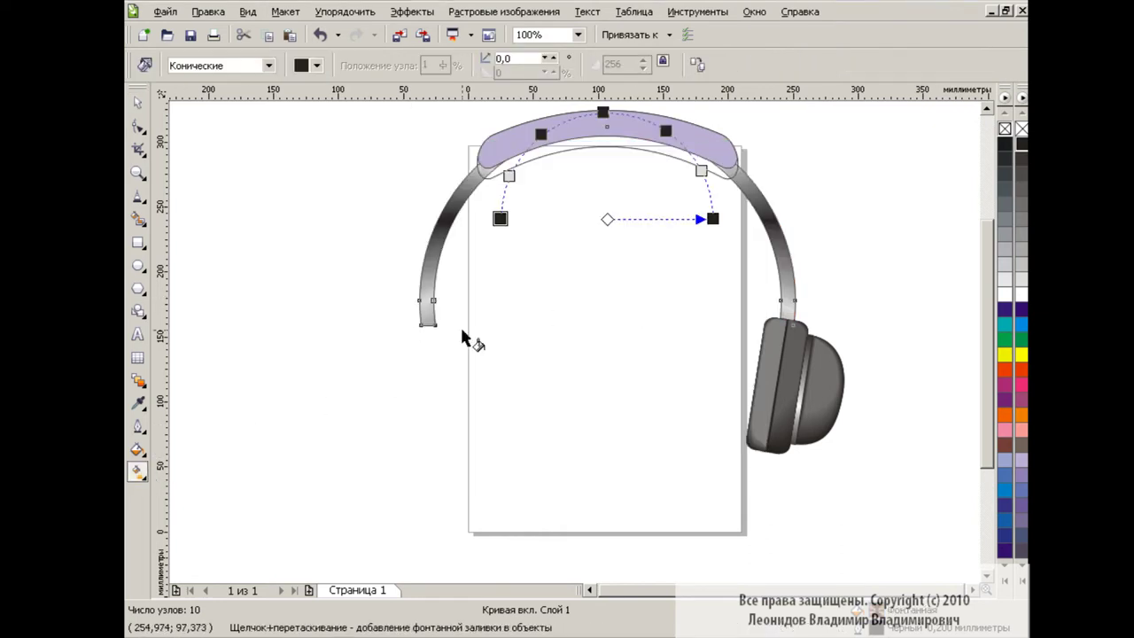
{"action": "left_click", "coordinate": [137, 102]}
{"action": "left_click", "coordinate": [583, 410]}
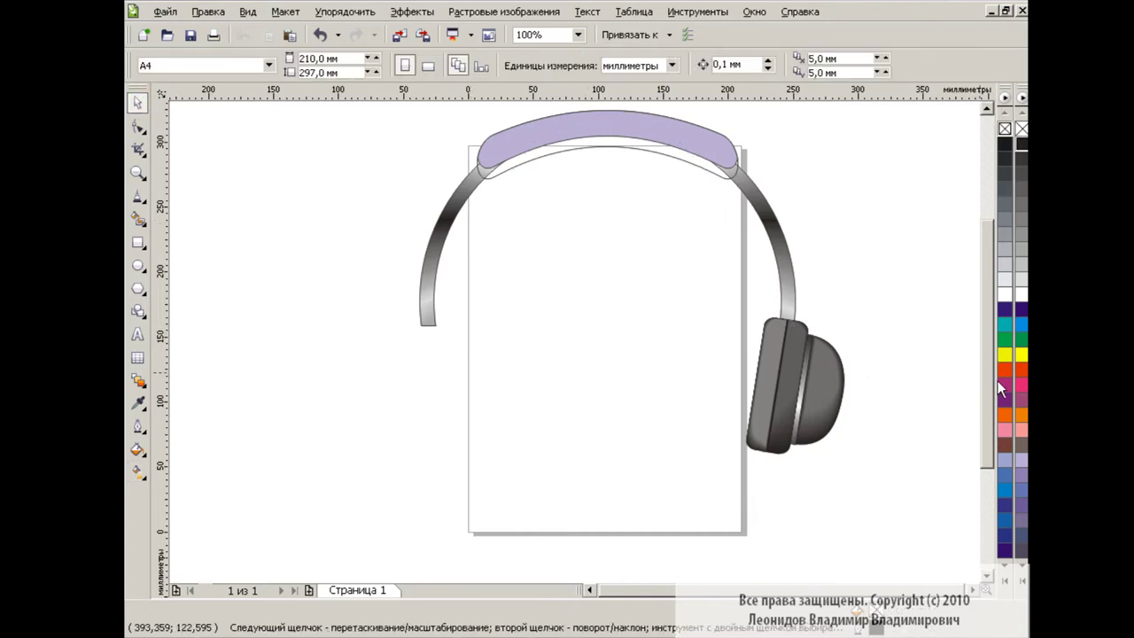
Step: Fill the thin curve under the pad dark grey and the headband pad black
{"action": "left_click", "coordinate": [668, 169]}
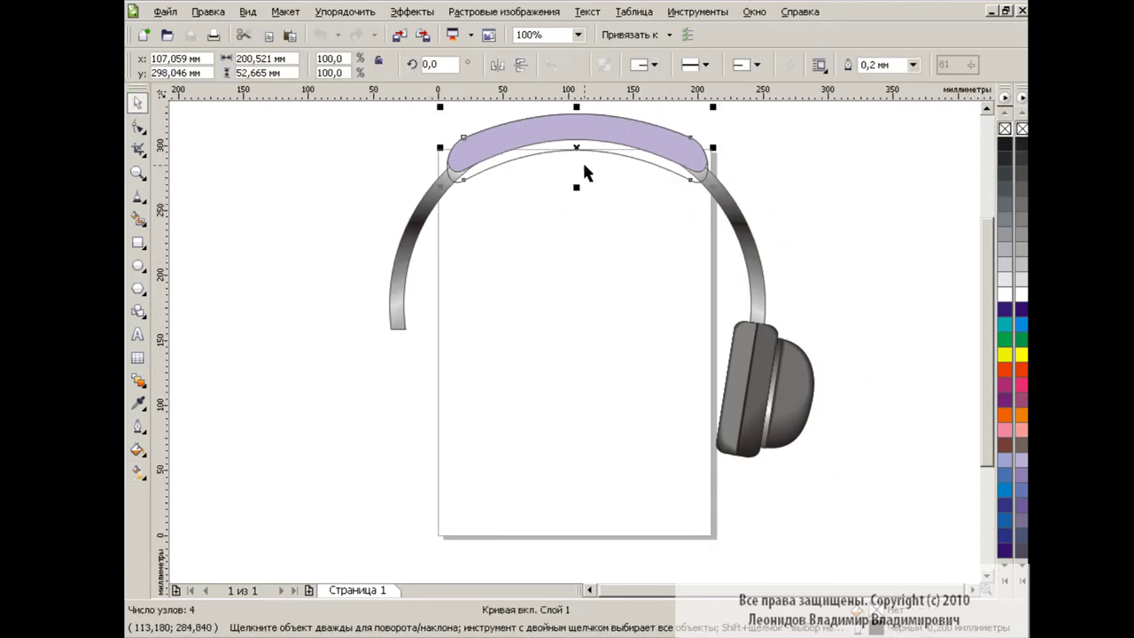
{"action": "left_click", "coordinate": [1020, 208]}
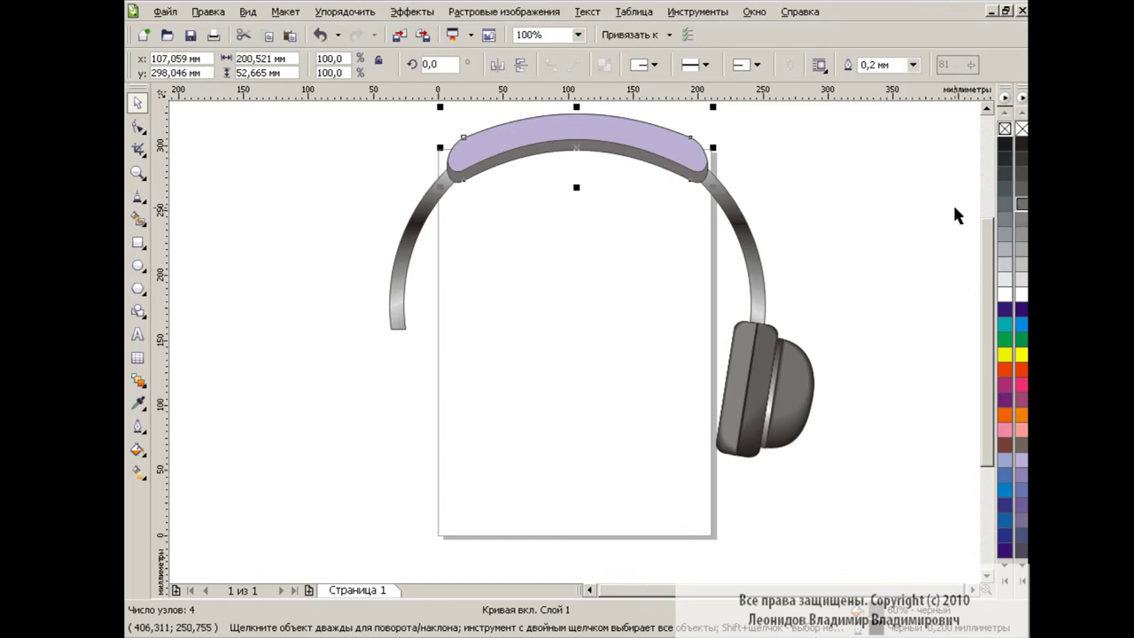
{"action": "left_click", "coordinate": [663, 135]}
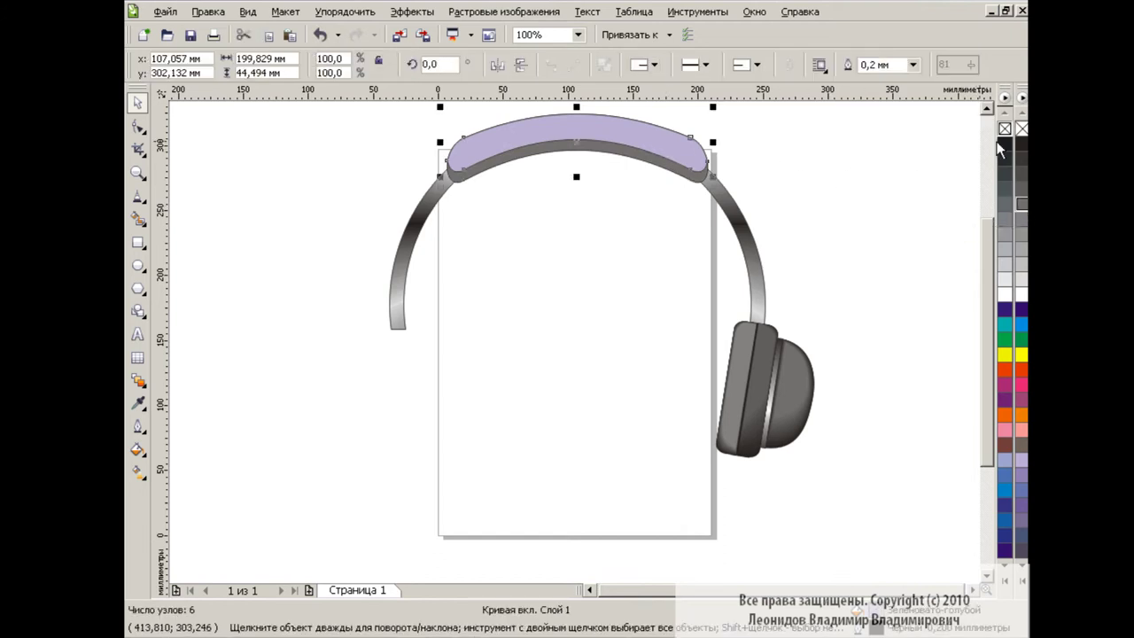
{"action": "left_click", "coordinate": [1003, 144]}
Step: Paste a smaller copy of the pad, centre it inside, and fill it 70% grey
{"action": "left_click", "coordinate": [290, 35]}
{"action": "left_click_drag", "start_coordinate": [576, 176], "coordinate": [575, 159]}
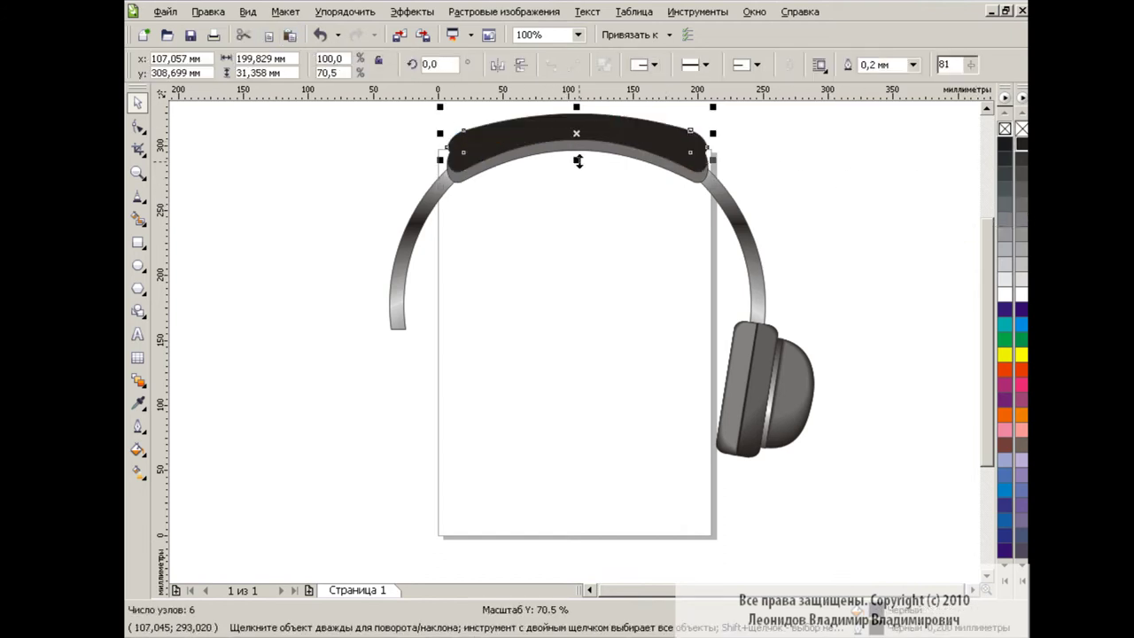
{"action": "left_click_drag", "start_coordinate": [713, 142], "coordinate": [682, 133]}
{"action": "left_click_drag", "start_coordinate": [561, 132], "coordinate": [581, 136]}
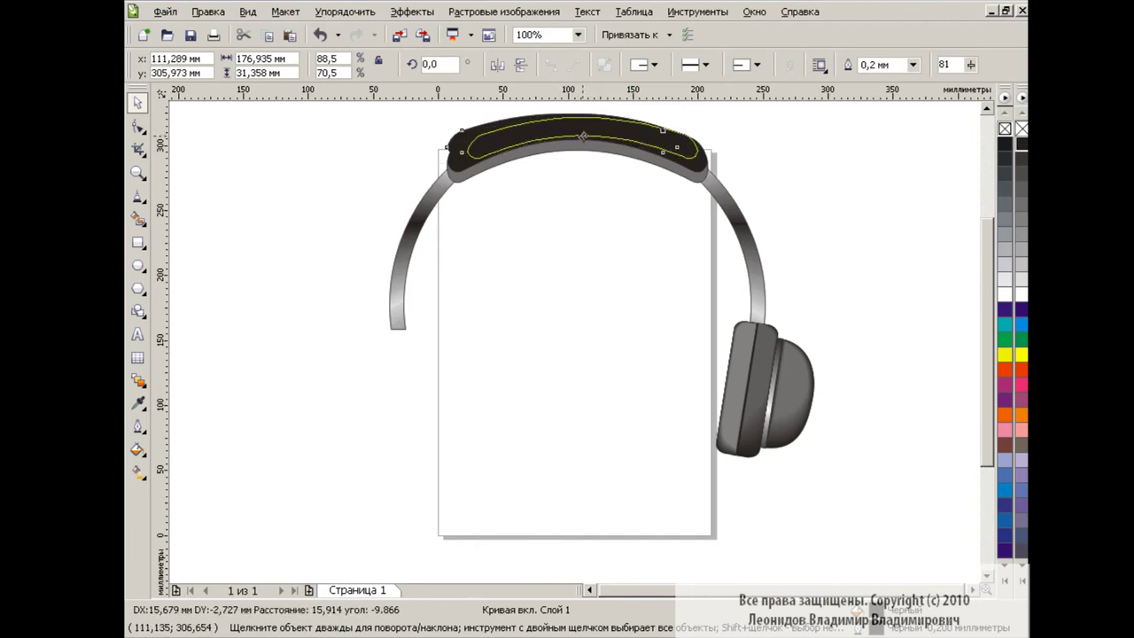
{"action": "left_click", "coordinate": [1019, 189]}
{"action": "left_click", "coordinate": [851, 186]}
Step: Blend the grey inner copy into the black pad, then reposition the pad on the arc
{"action": "left_click", "coordinate": [139, 380]}
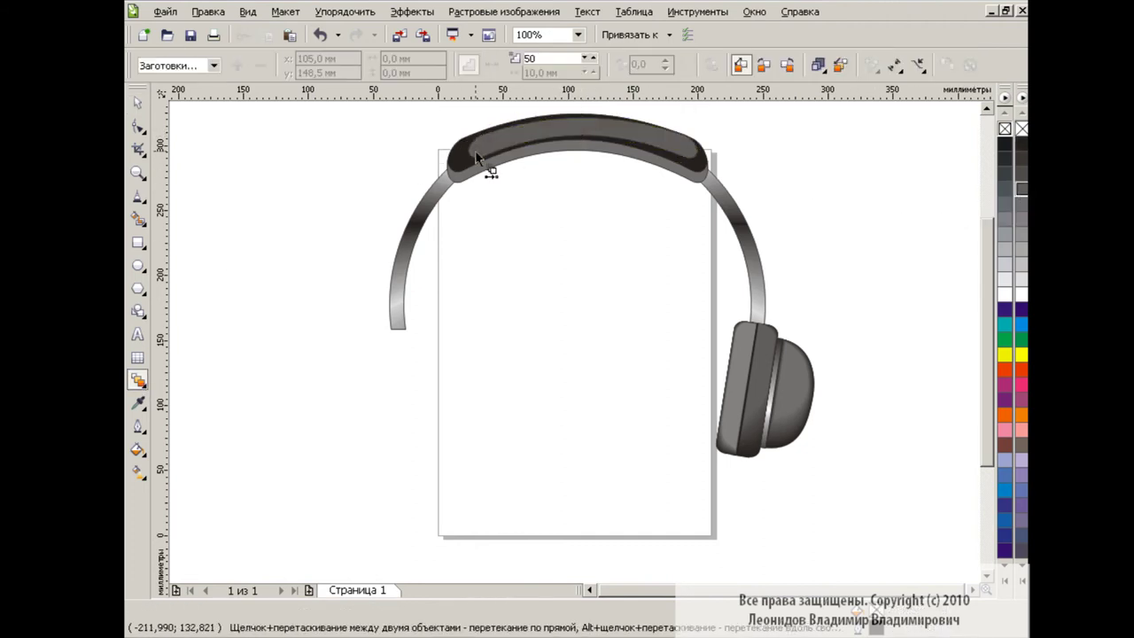
{"action": "left_click_drag", "start_coordinate": [485, 170], "coordinate": [577, 140]}
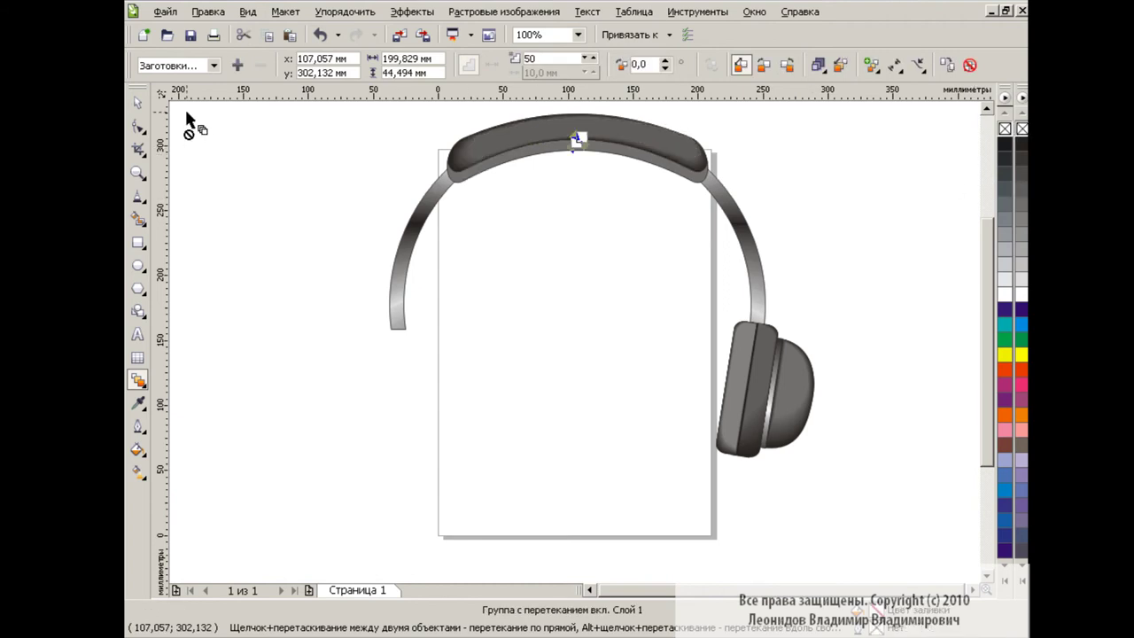
{"action": "left_click", "coordinate": [137, 103]}
{"action": "left_click", "coordinate": [585, 358]}
{"action": "left_click_drag", "start_coordinate": [791, 229], "coordinate": [791, 227]}
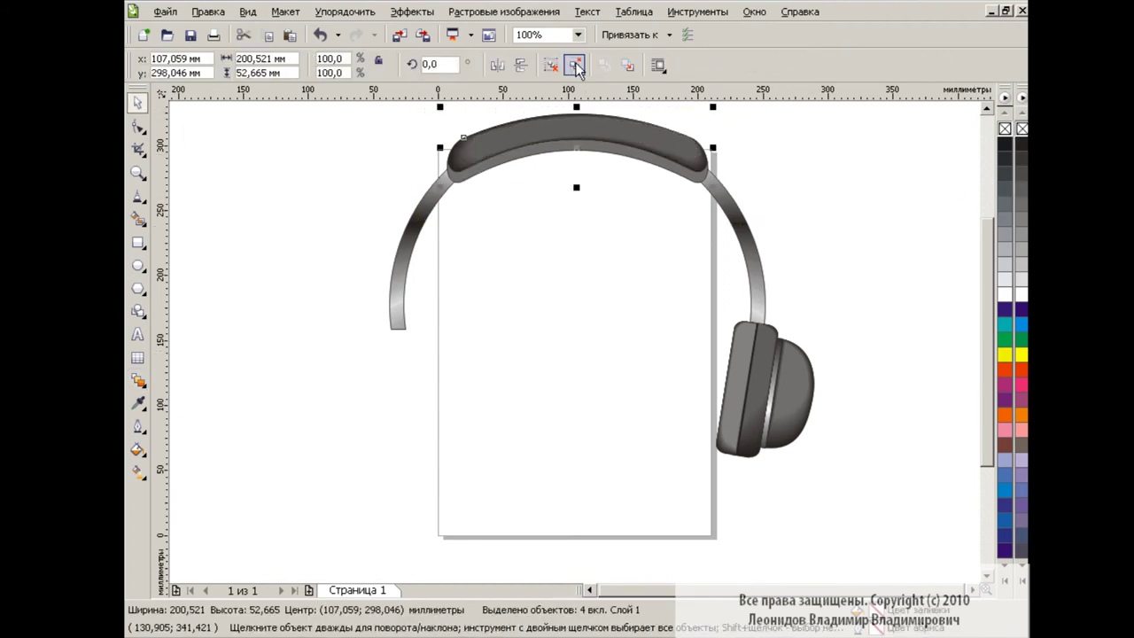
{"action": "left_click_drag", "start_coordinate": [577, 160], "coordinate": [577, 162]}
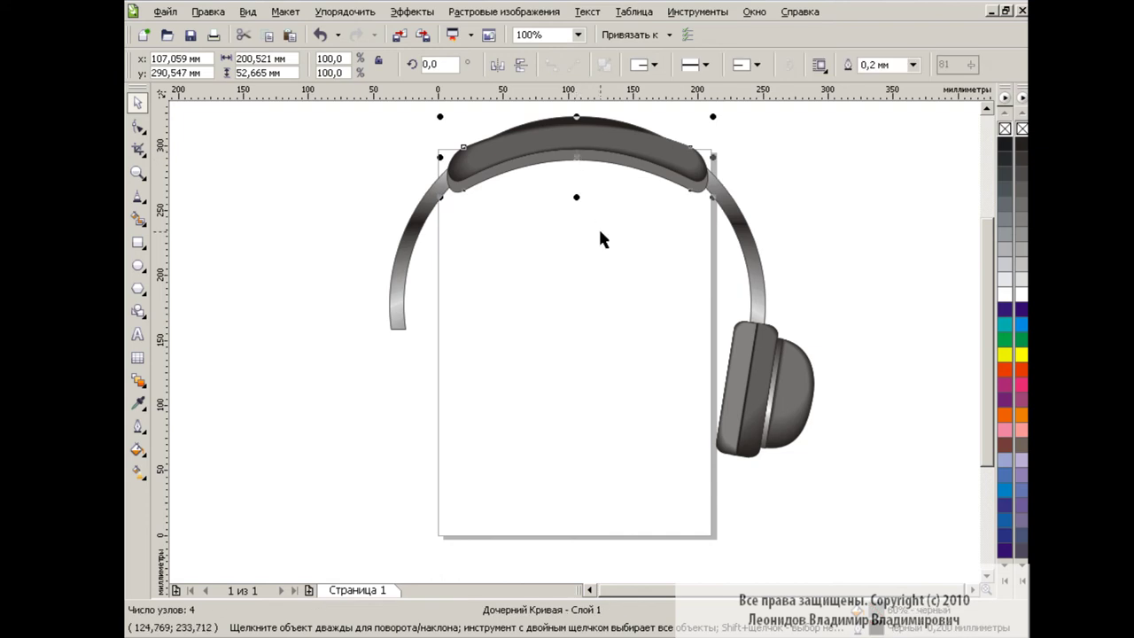
{"action": "left_click", "coordinate": [773, 182]}
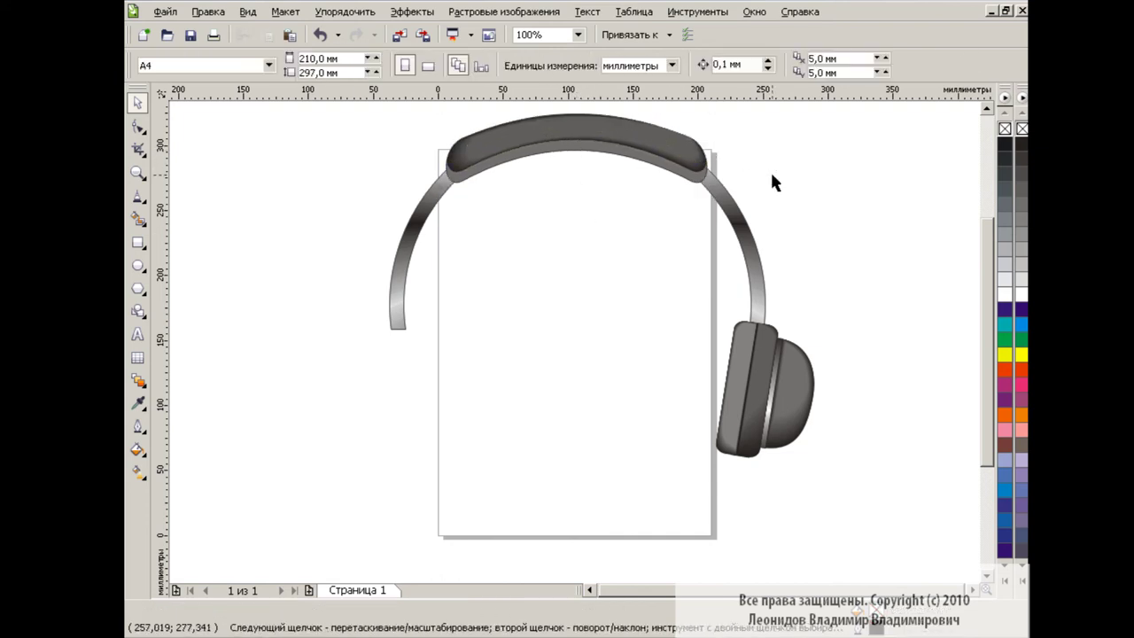
Step: Group the 11 earcup objects, mirror horizontally, and place the copy on the left
{"action": "left_click_drag", "start_coordinate": [881, 261], "coordinate": [666, 518]}
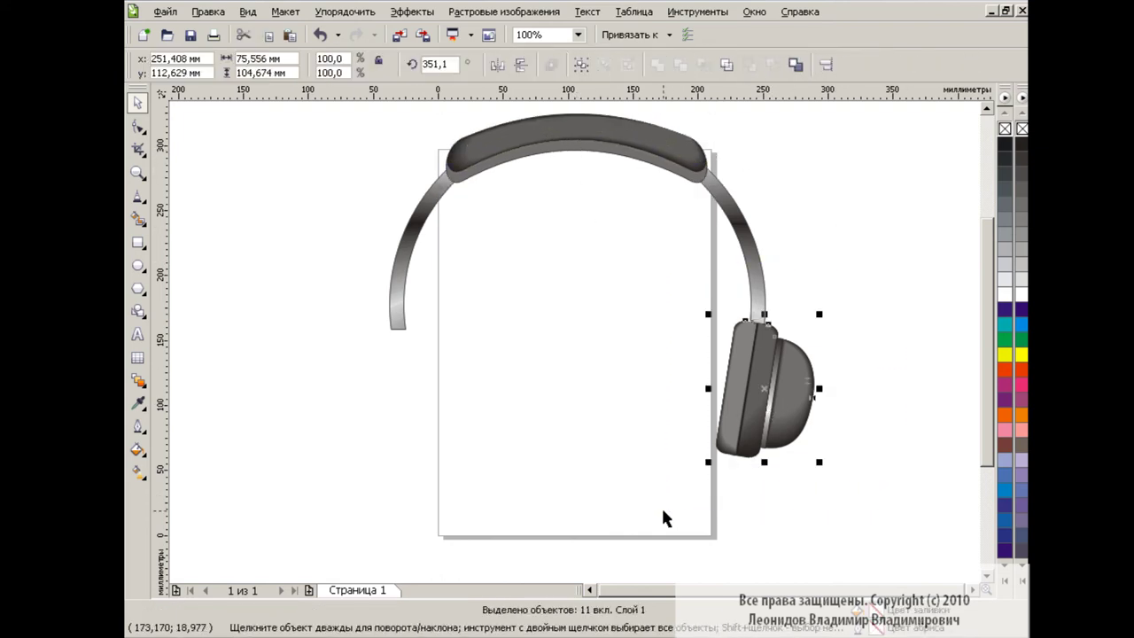
{"action": "left_click", "coordinate": [580, 66]}
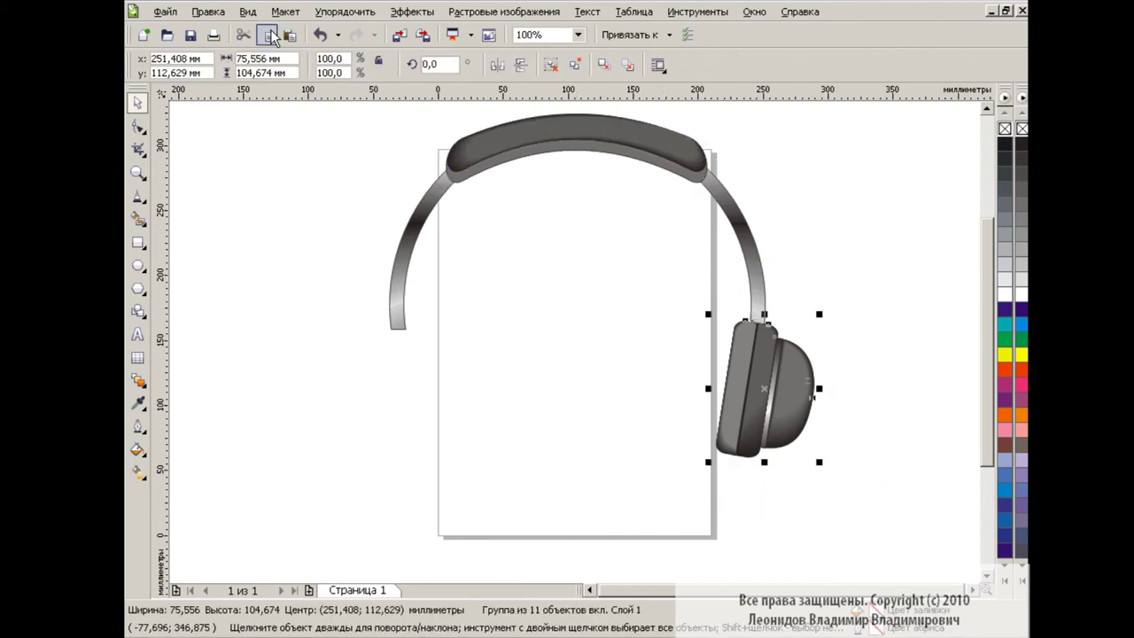
{"action": "left_click", "coordinate": [508, 71]}
{"action": "left_click_drag", "start_coordinate": [763, 388], "coordinate": [386, 388]}
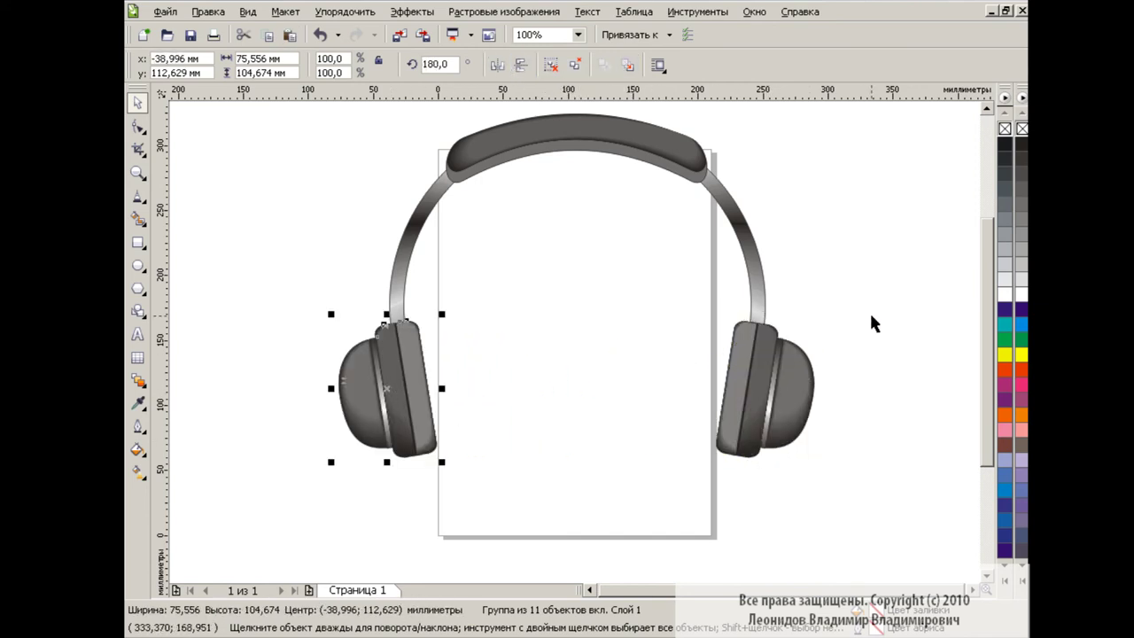
Step: Align the left and right earcups to the same height
{"action": "left_click", "coordinate": [867, 327]}
{"action": "left_click", "coordinate": [770, 389]}
{"action": "left_click", "coordinate": [381, 390], "text": "shift"}
{"action": "left_click", "coordinate": [825, 65]}
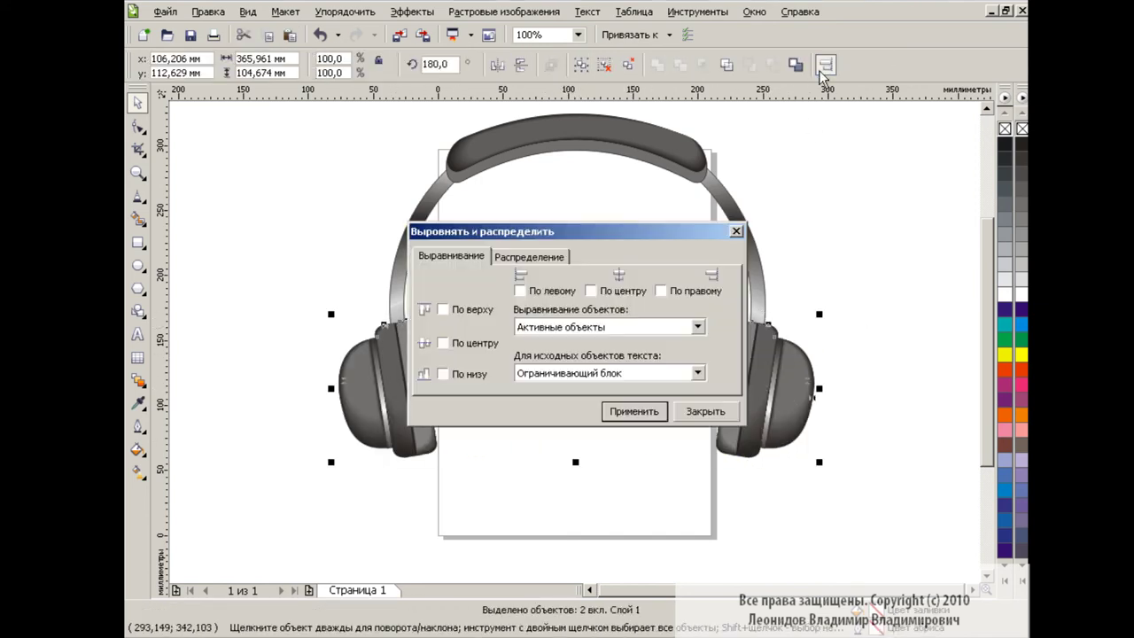
{"action": "left_click", "coordinate": [703, 411]}
{"action": "left_click", "coordinate": [873, 297]}
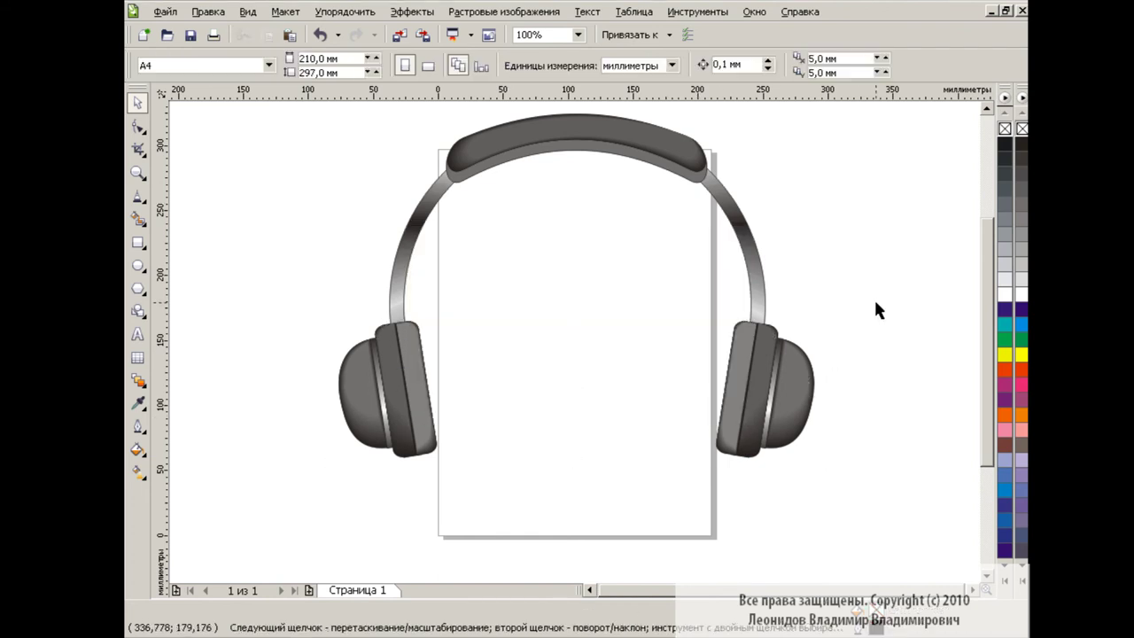
Step: Group all four headphone parts and scale the group down to about 74%
{"action": "left_click_drag", "start_coordinate": [279, 118], "coordinate": [865, 482]}
{"action": "left_click_drag", "start_coordinate": [985, 526], "coordinate": [304, 124]}
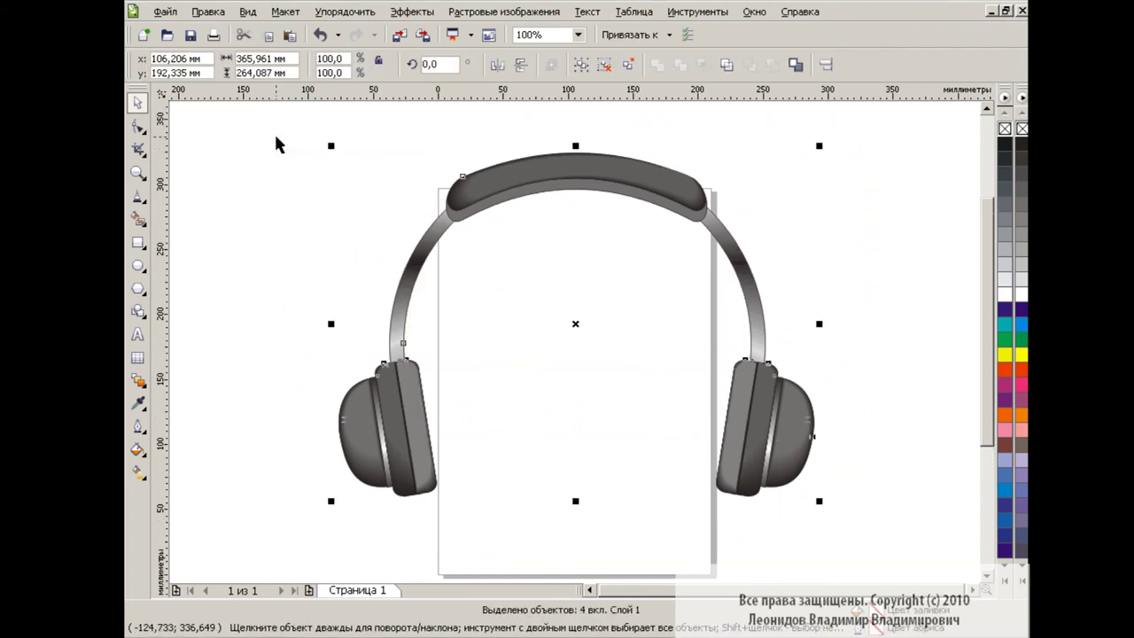
{"action": "left_click", "coordinate": [582, 65]}
{"action": "left_click_drag", "start_coordinate": [745, 168], "coordinate": [703, 198]}
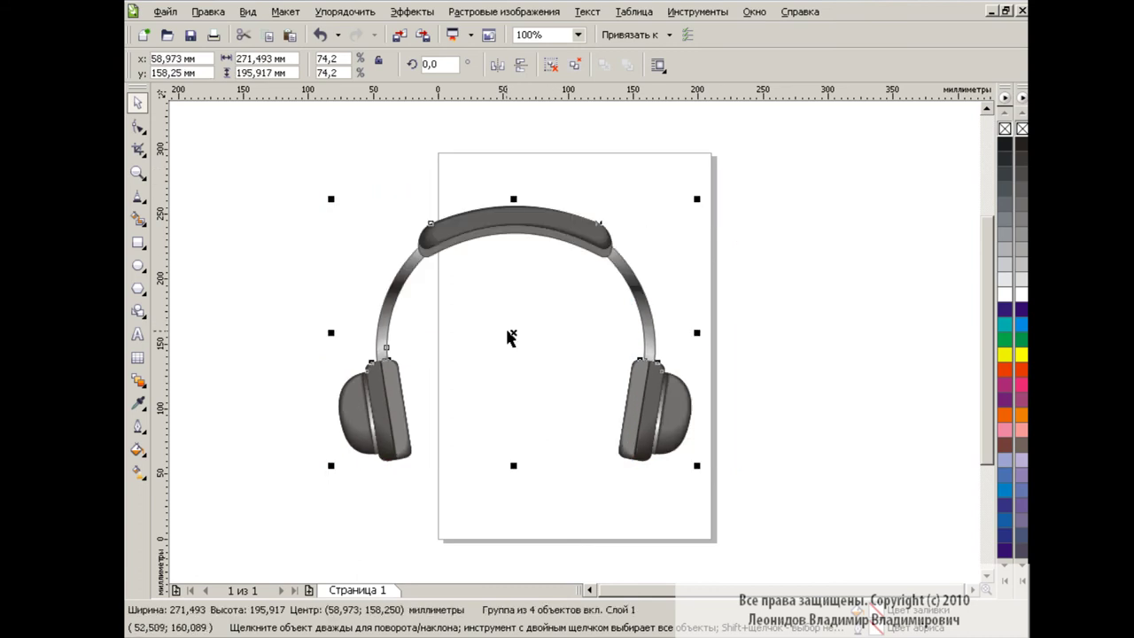
{"action": "left_click", "coordinate": [513, 328]}
Step: Move the headphones onto the page and draw a large rectangle around the page
{"action": "left_click_drag", "start_coordinate": [551, 232], "coordinate": [636, 212]}
{"action": "key", "text": "Escape"}
{"action": "left_click", "coordinate": [137, 242]}
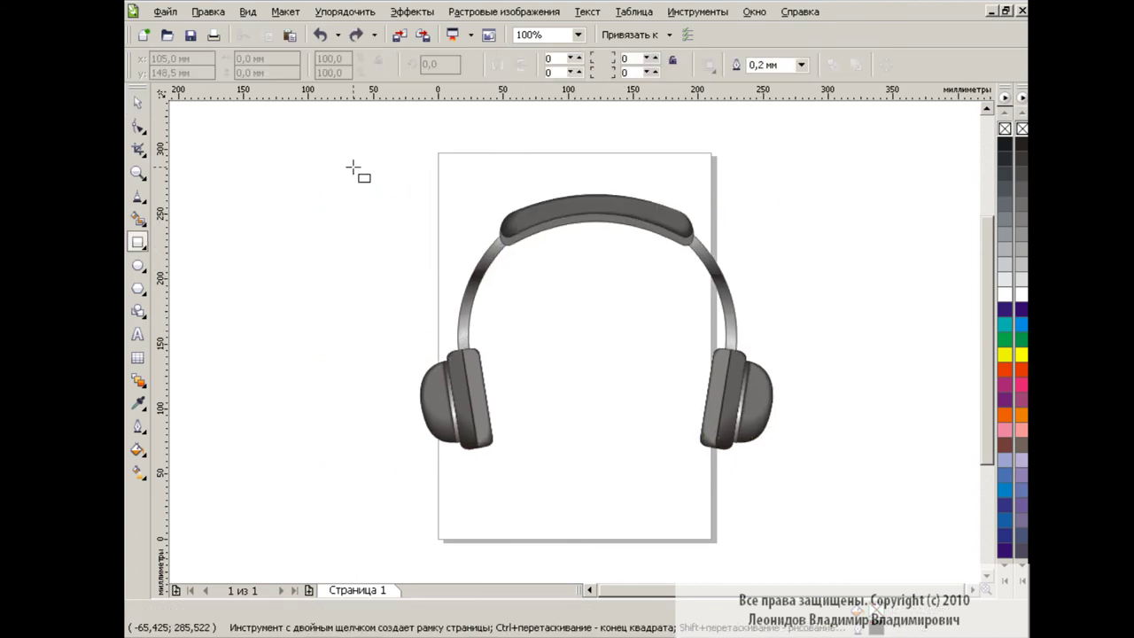
{"action": "mouse_move", "coordinate": [331, 143]}
{"action": "left_mouse_down"}
{"action": "mouse_move", "coordinate": [876, 552]}
{"action": "mouse_move", "coordinate": [868, 545]}
{"action": "left_mouse_up"}
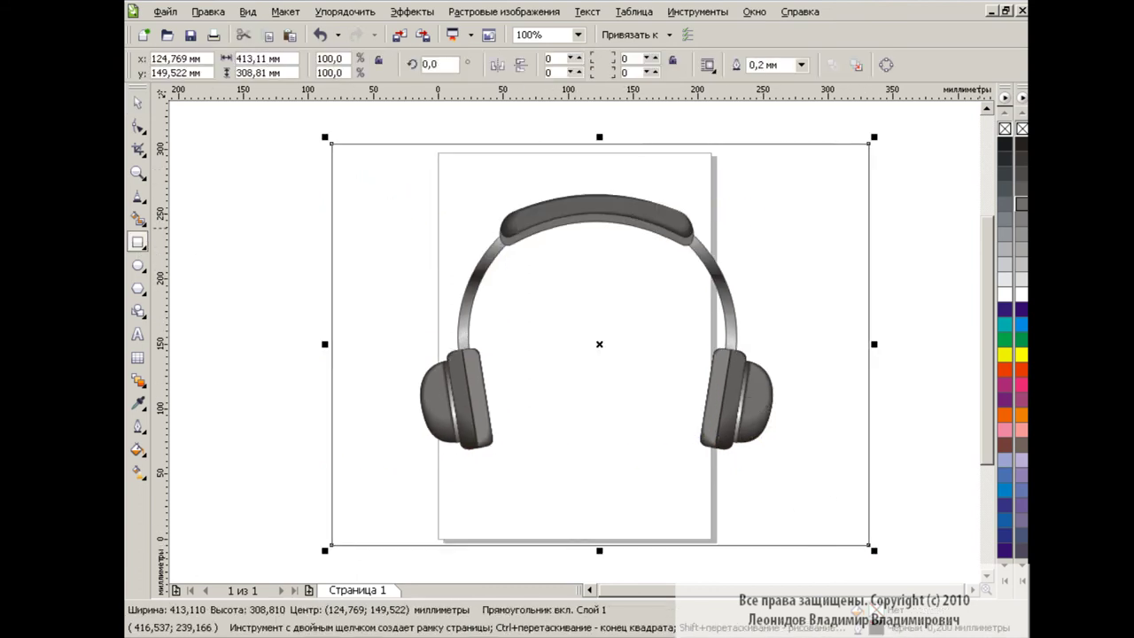
Step: Give the rectangle a custom radial fountain fill, blue to white, centred at -24%, 19%
{"action": "left_click", "coordinate": [139, 449]}
{"action": "left_click", "coordinate": [203, 486]}
{"action": "left_click", "coordinate": [517, 177]}
{"action": "left_click", "coordinate": [469, 203]}
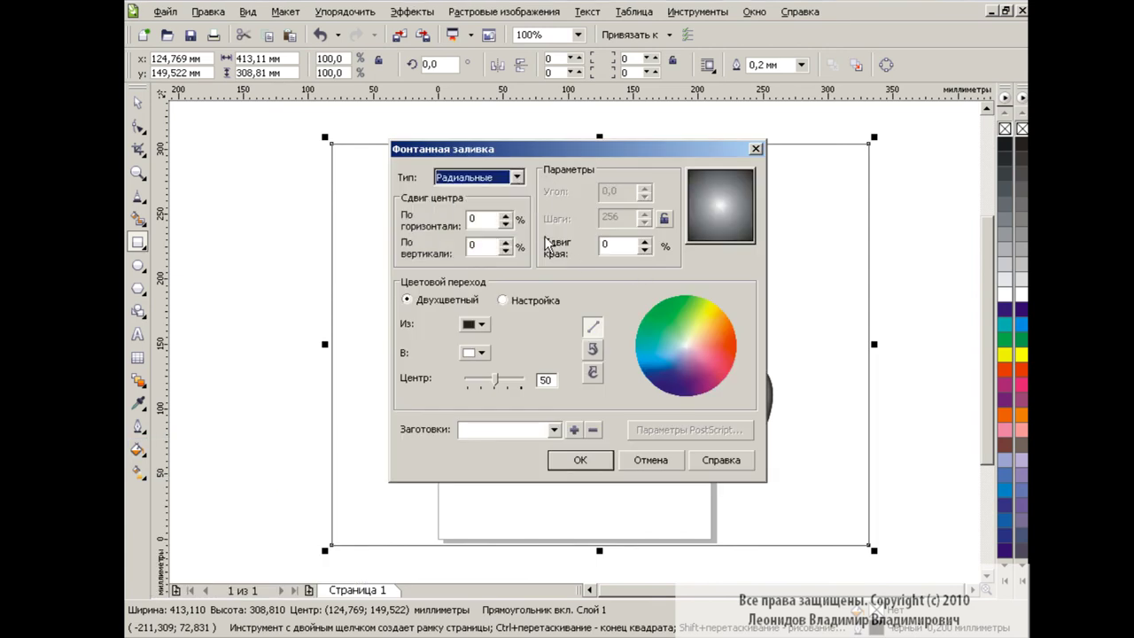
{"action": "left_click", "coordinate": [706, 190]}
{"action": "left_click", "coordinate": [505, 300]}
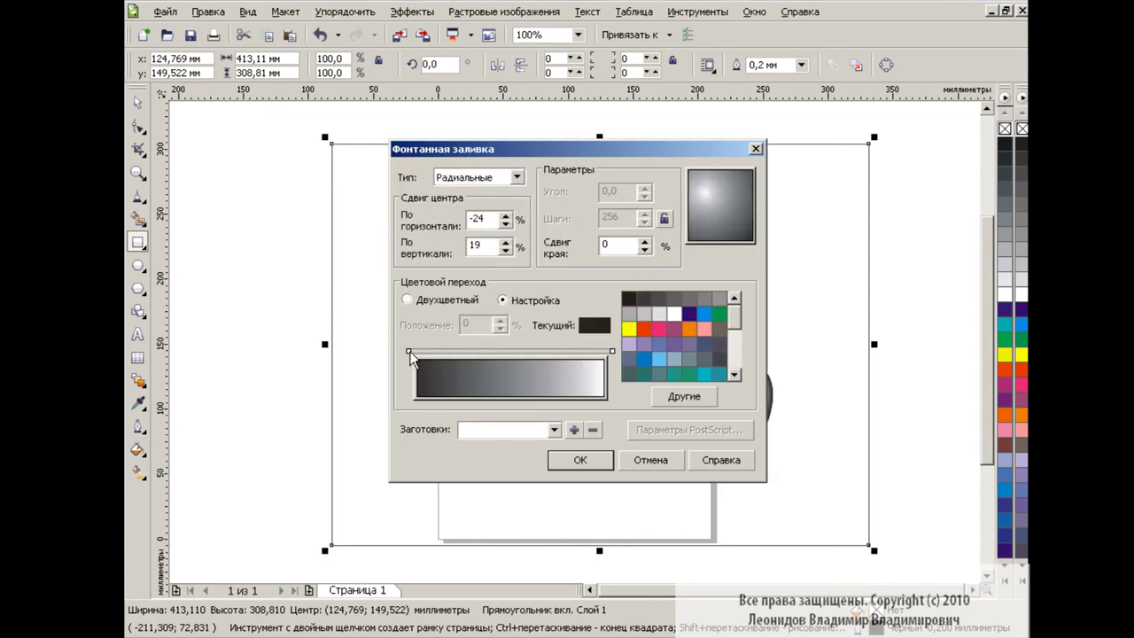
{"action": "left_click", "coordinate": [704, 313]}
{"action": "left_click", "coordinate": [600, 461]}
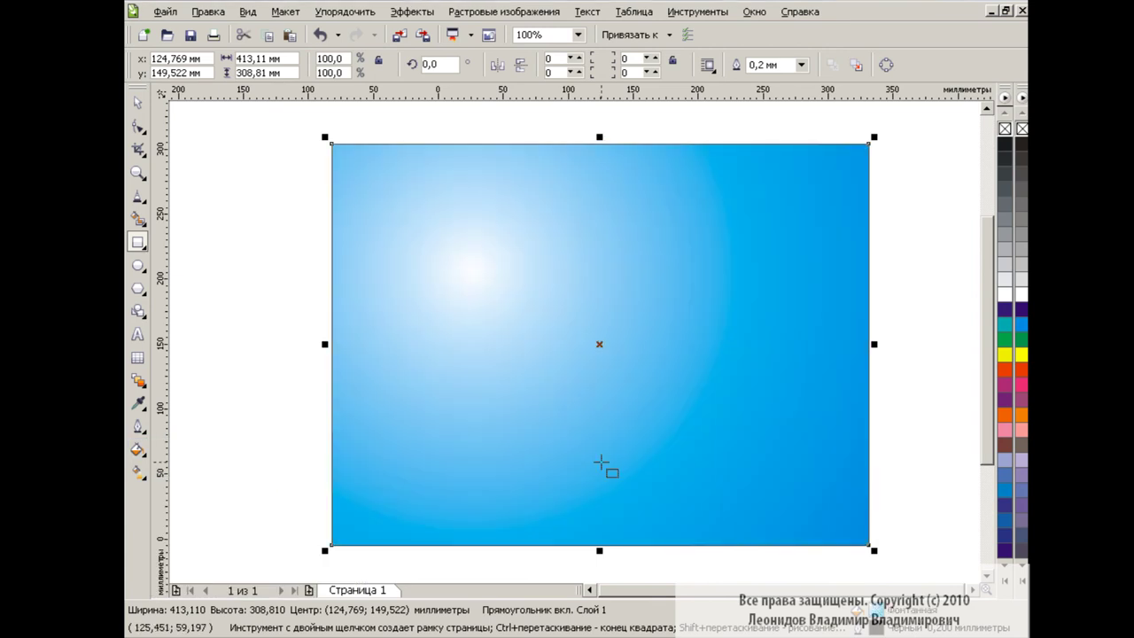
Step: Send the rectangle behind the headphones and remove the headphones' outline
{"action": "key", "text": "space"}
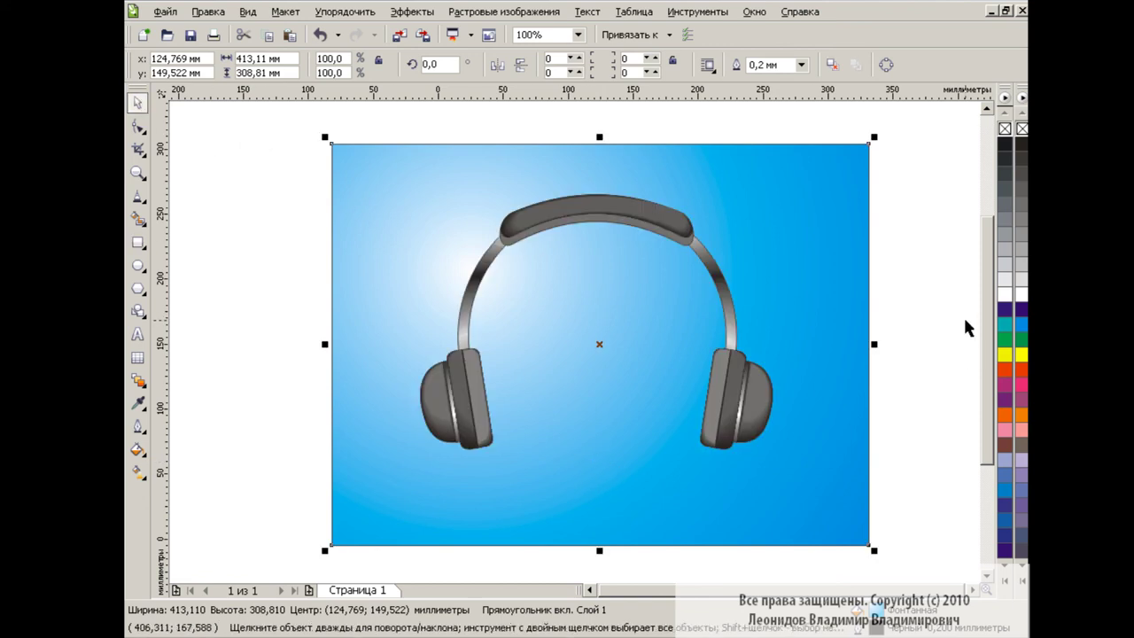
{"action": "scroll", "coordinate": [963, 315], "scroll_direction": "down", "scroll_amount": 1}
{"action": "key", "text": "Tab"}
{"action": "right_click", "coordinate": [1021, 128]}
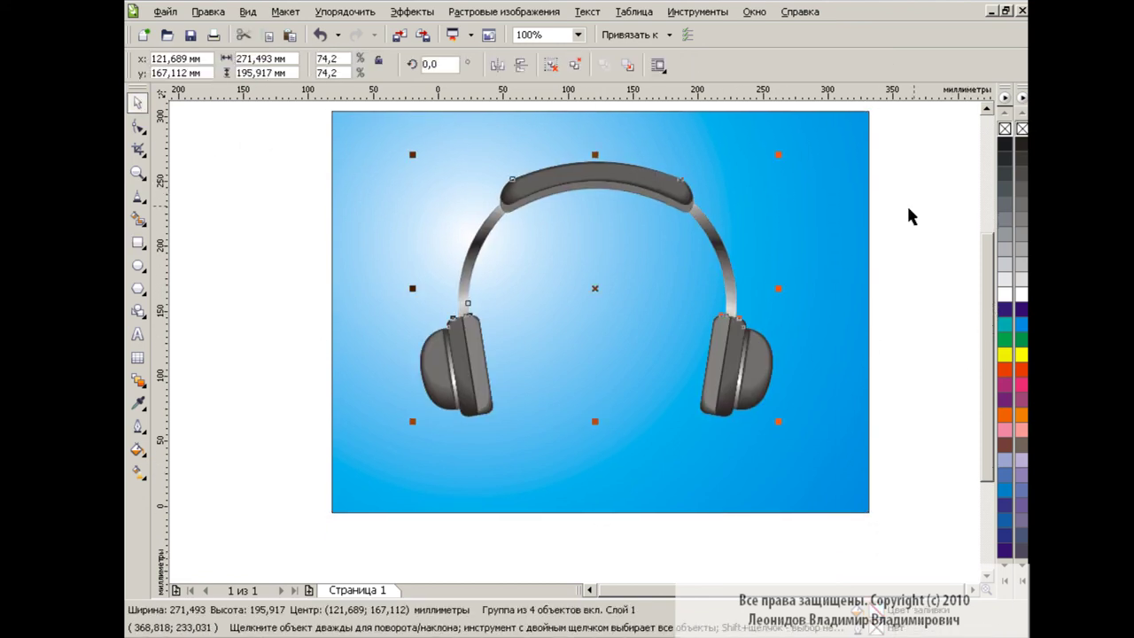
{"action": "left_click", "coordinate": [934, 278]}
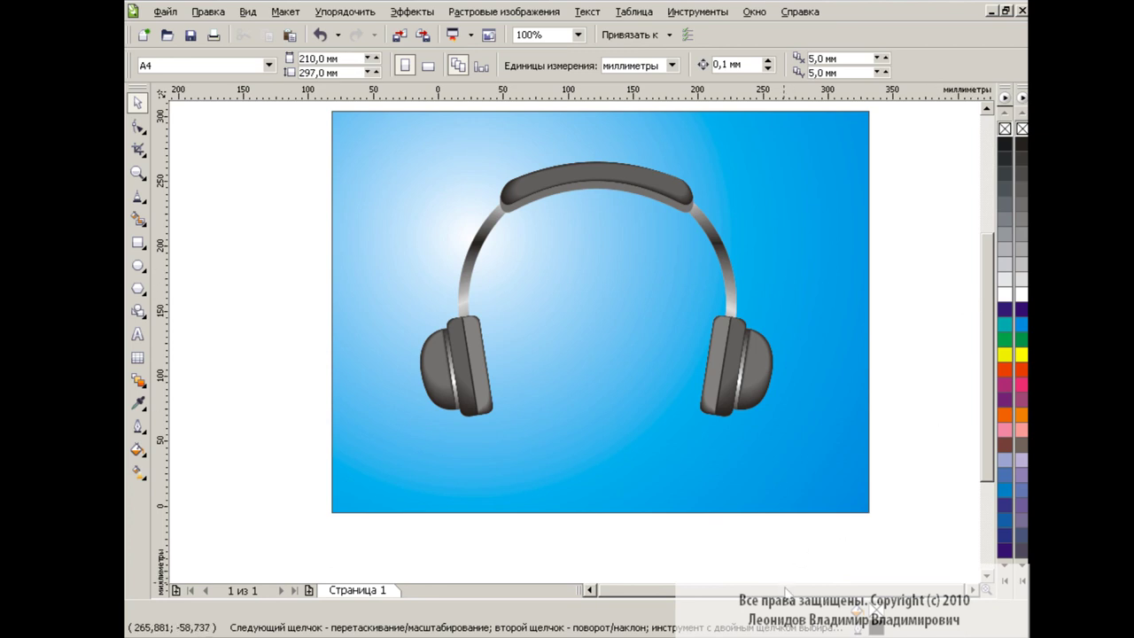
Step: Shift the background left and move the radial glow upper left with a smaller radius
{"action": "left_click_drag", "start_coordinate": [842, 239], "coordinate": [827, 236]}
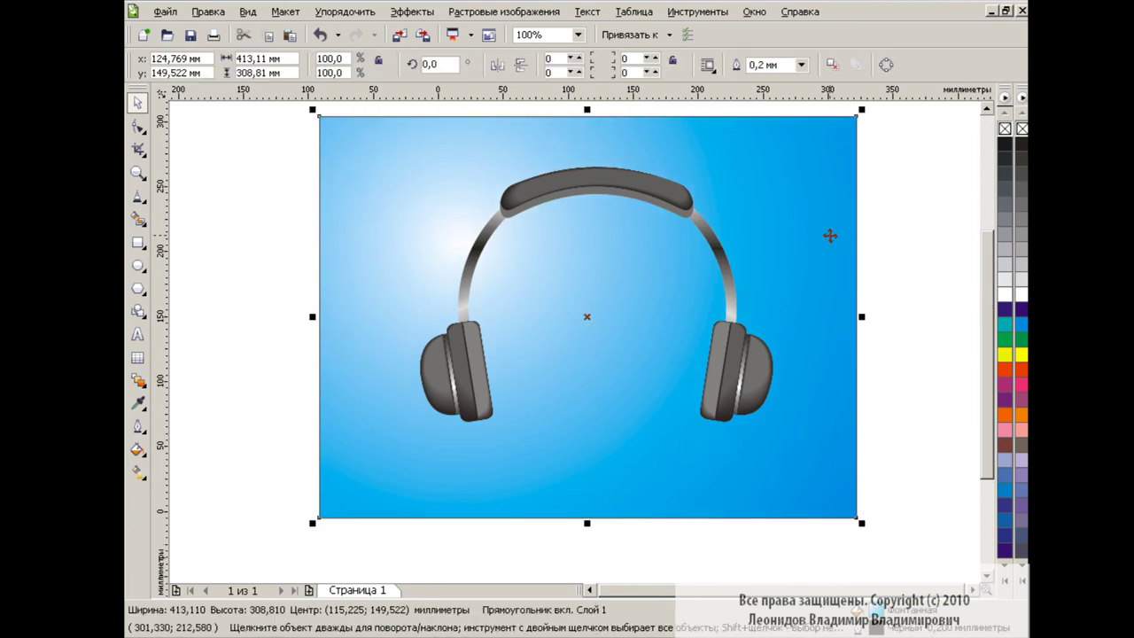
{"action": "left_click", "coordinate": [137, 472]}
{"action": "left_click_drag", "start_coordinate": [455, 240], "coordinate": [410, 190]}
{"action": "left_click_drag", "start_coordinate": [652, 240], "coordinate": [507, 223]}
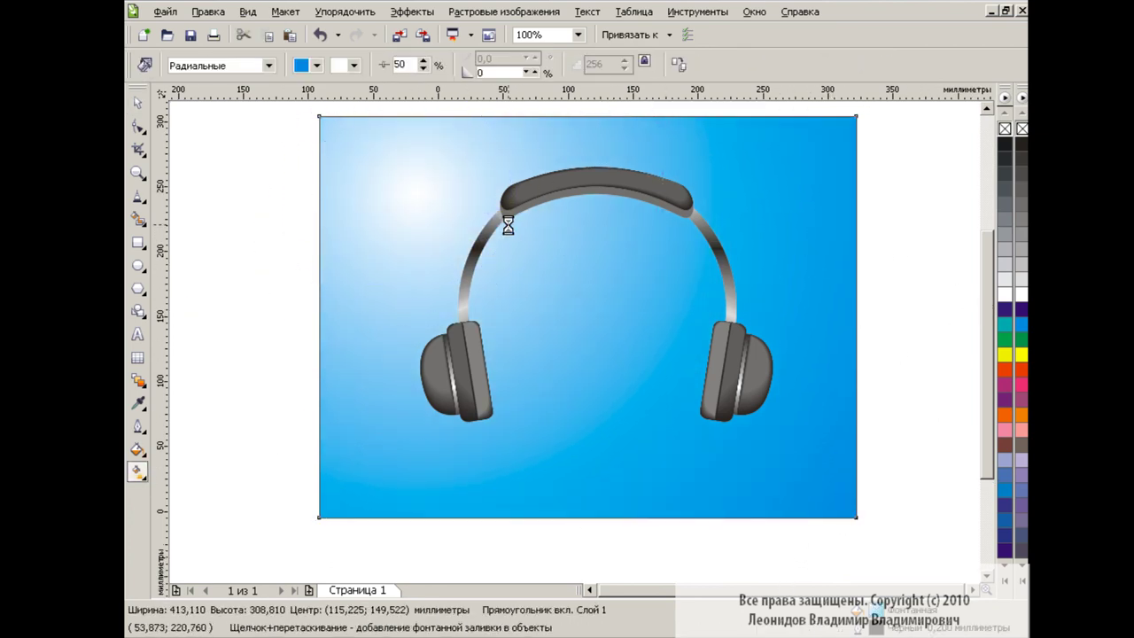